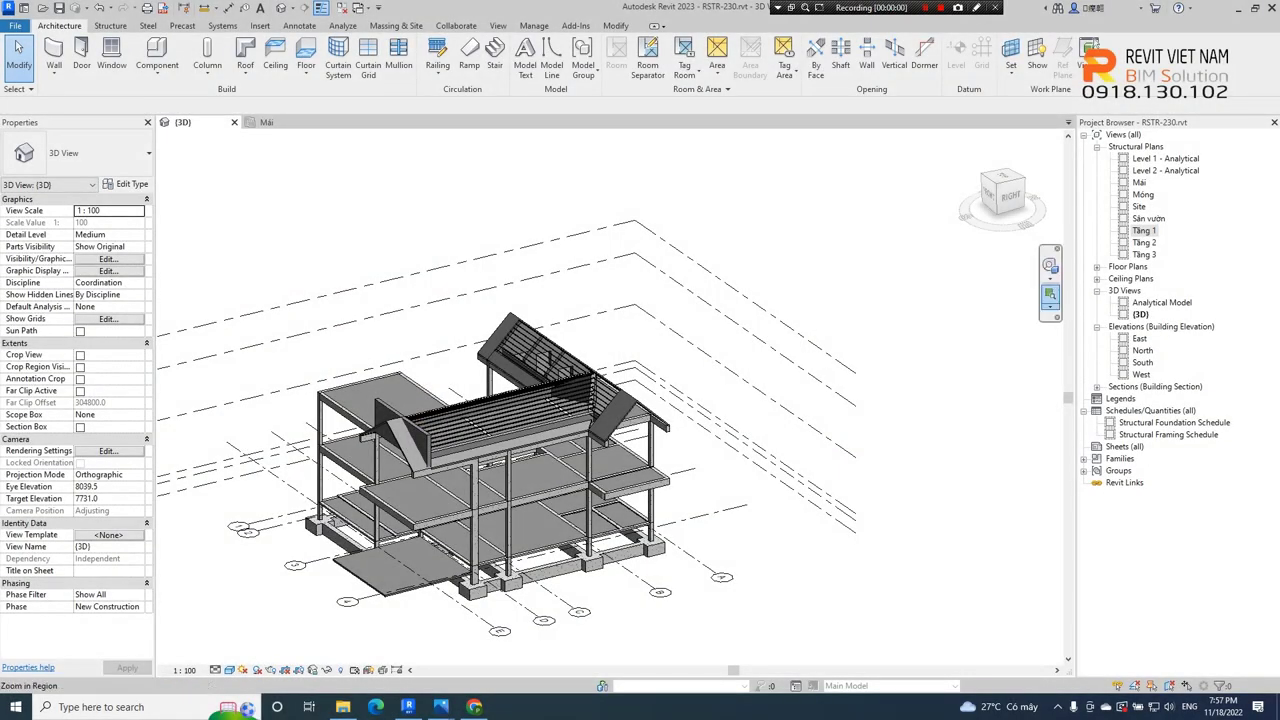
# Open the Tầng 1 structural plan of RSTR-230.rvt and zoom in on the beams on grids A–E
pyautogui.doubleClick(1143, 230)
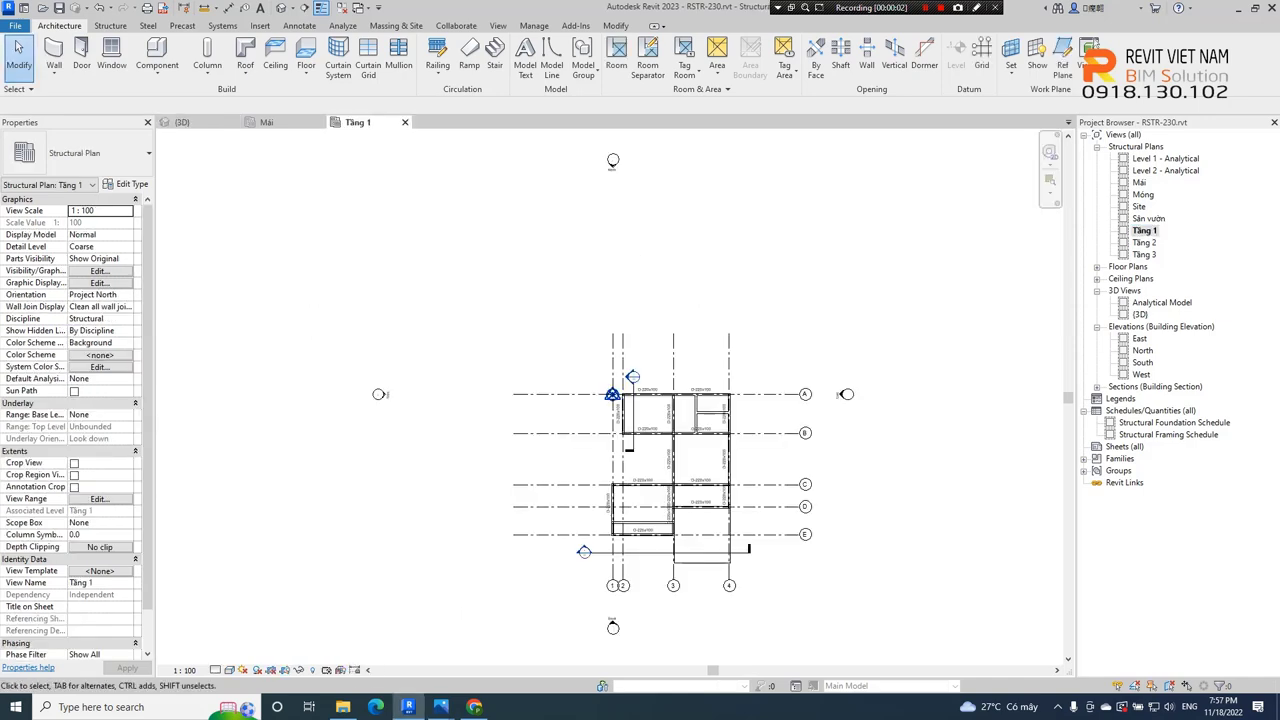
pyautogui.scroll(3, 640, 425)
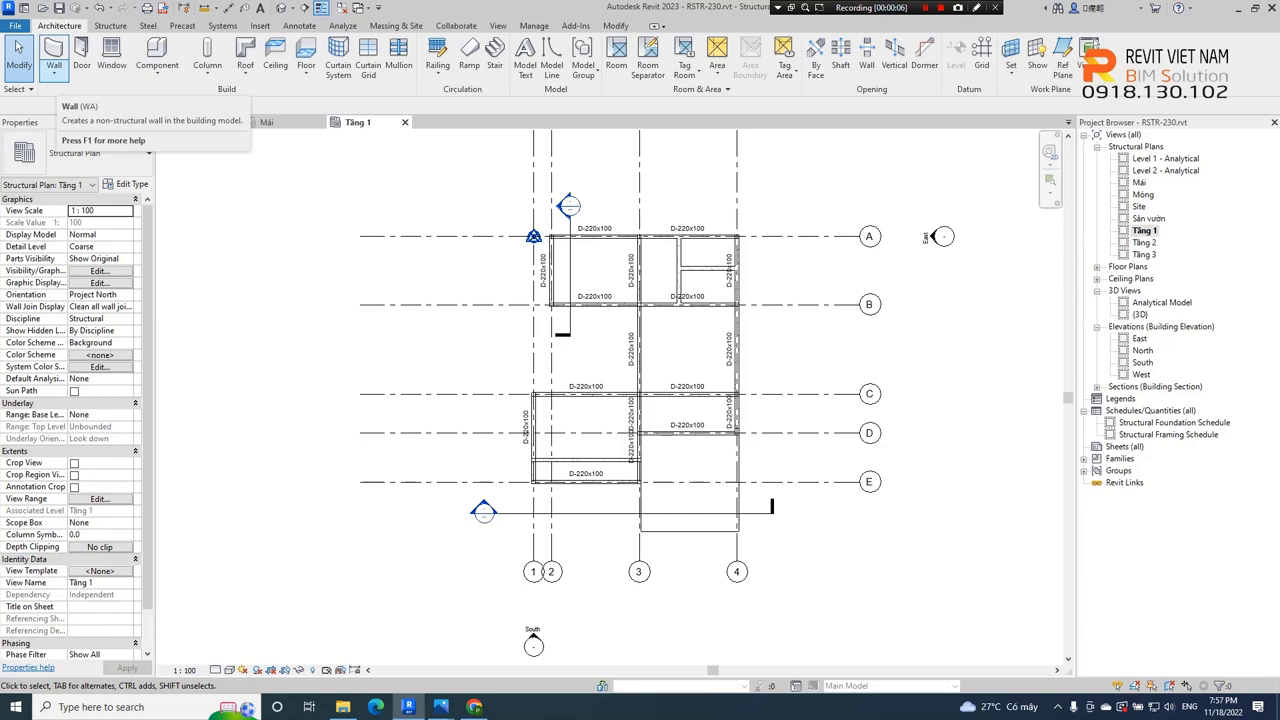
# Start Structural Wall placement on Tầng 1, which defaults to Basic Wall Generic - 250mm
pyautogui.click(53, 79)
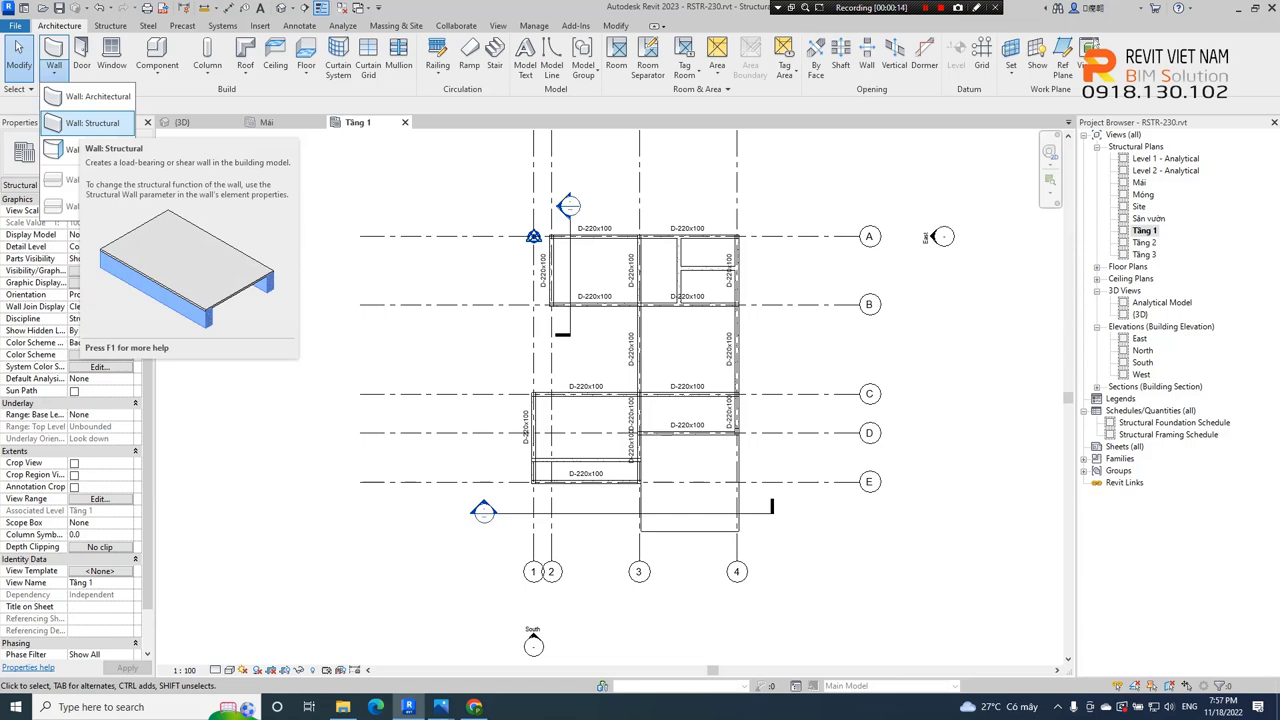
pyautogui.click(110, 25)
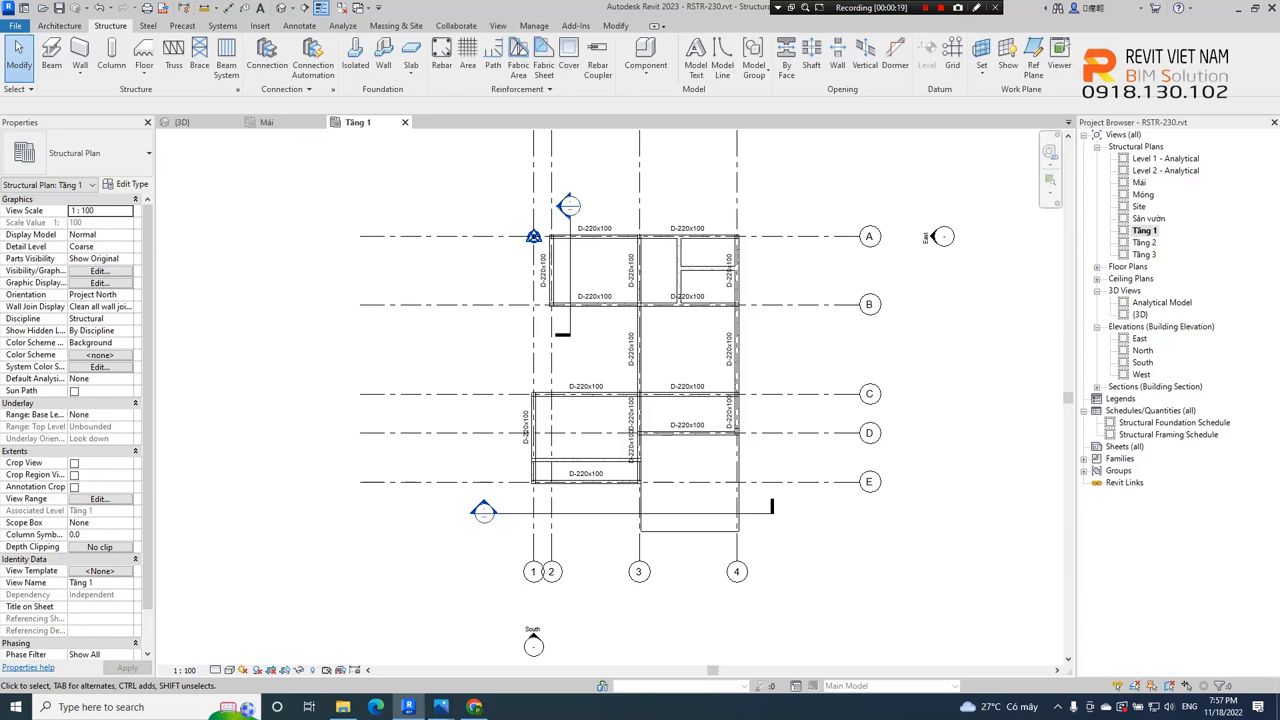
pyautogui.click(80, 72)
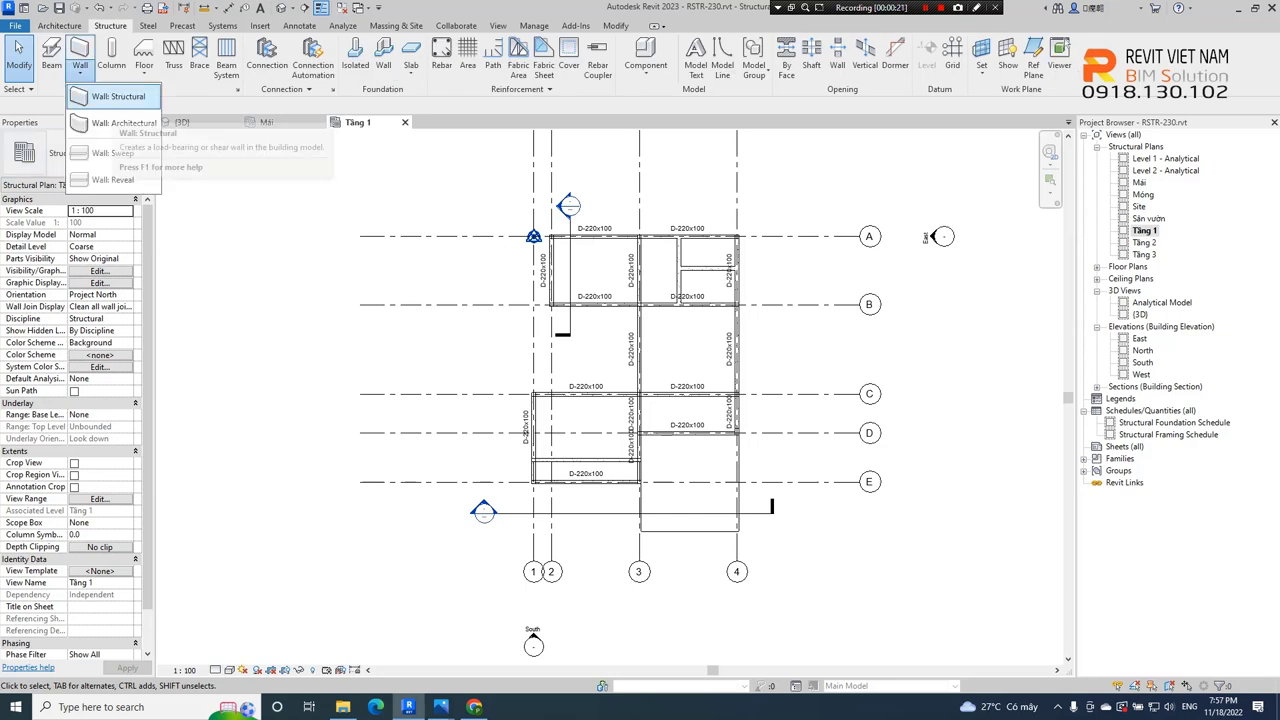
pyautogui.click(118, 96)
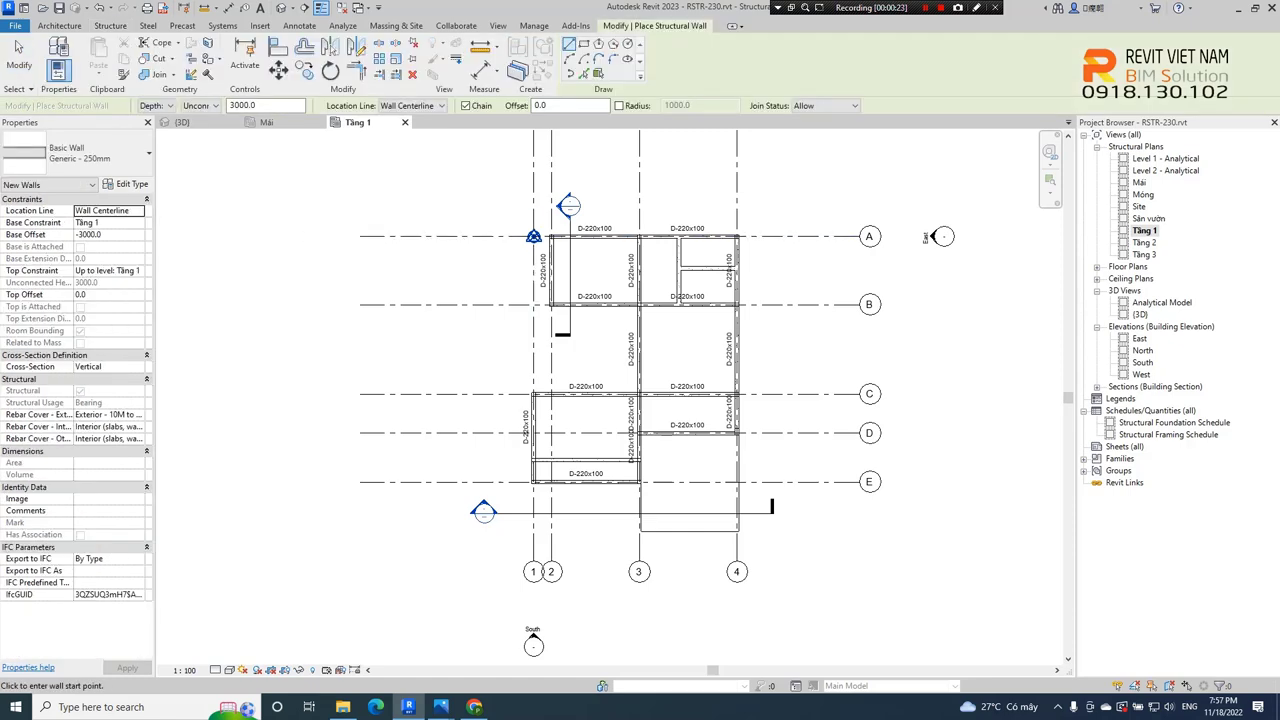
# Change the wall type from Generic - 250mm to Basic Wall Generic - 200mm
pyautogui.click(75, 152)
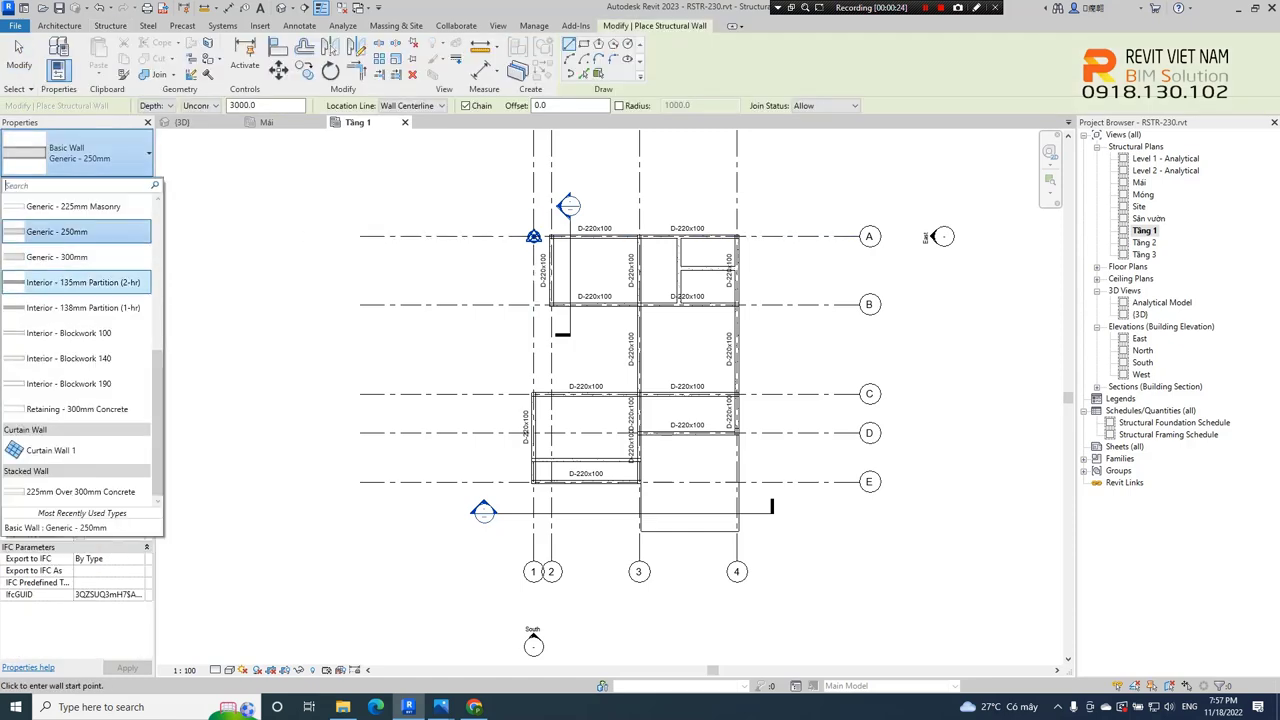
pyautogui.scroll(2, 80, 290)
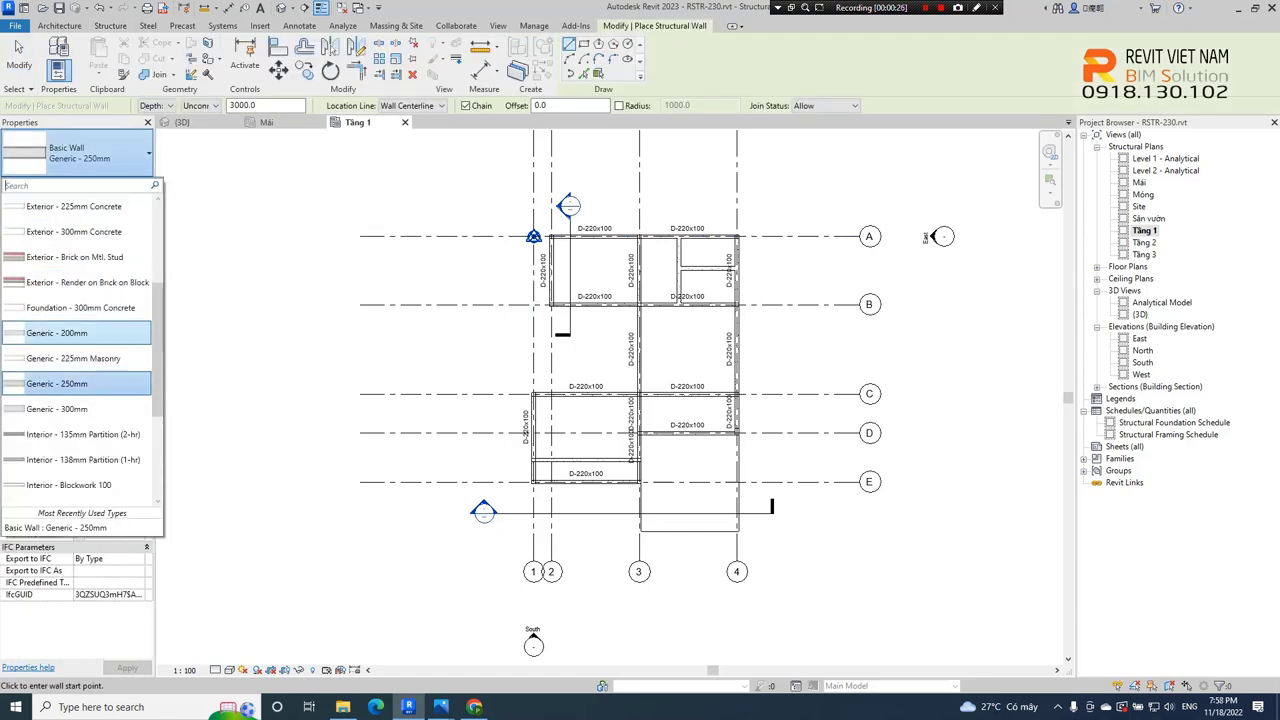
pyautogui.click(80, 333)
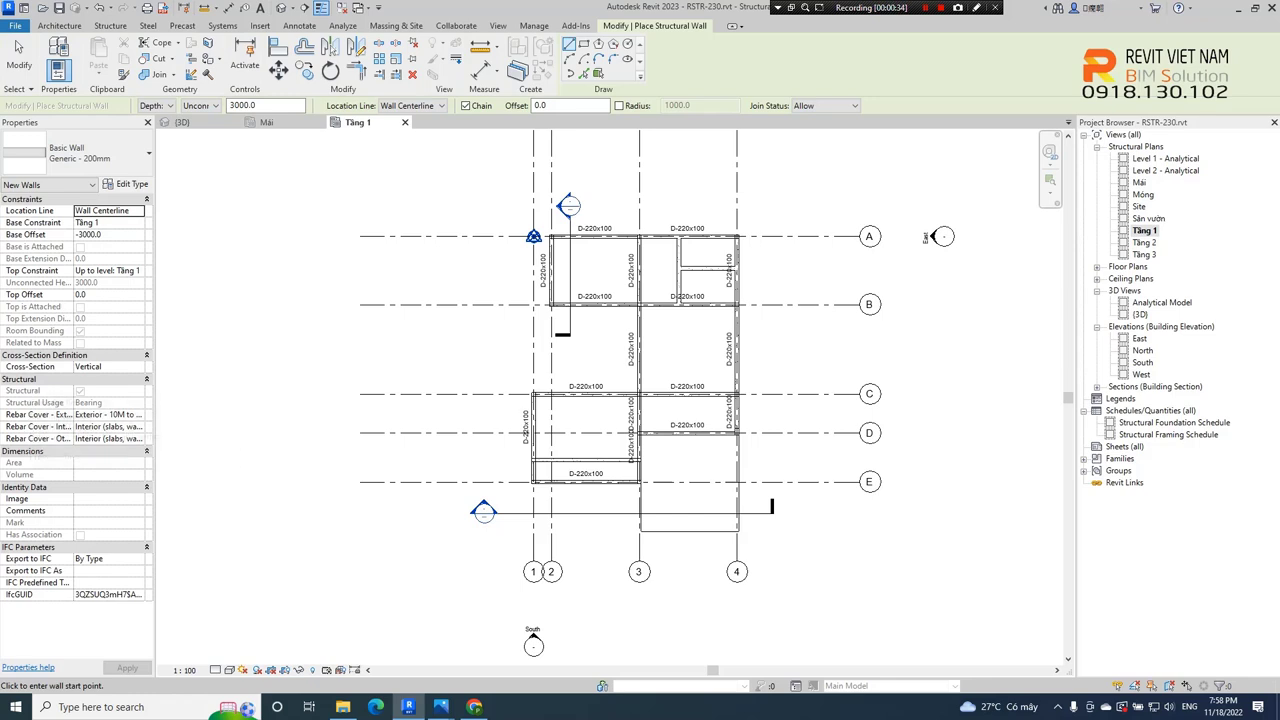
# Start placing an architectural wall from the Architecture tab
pyautogui.click(59, 25)
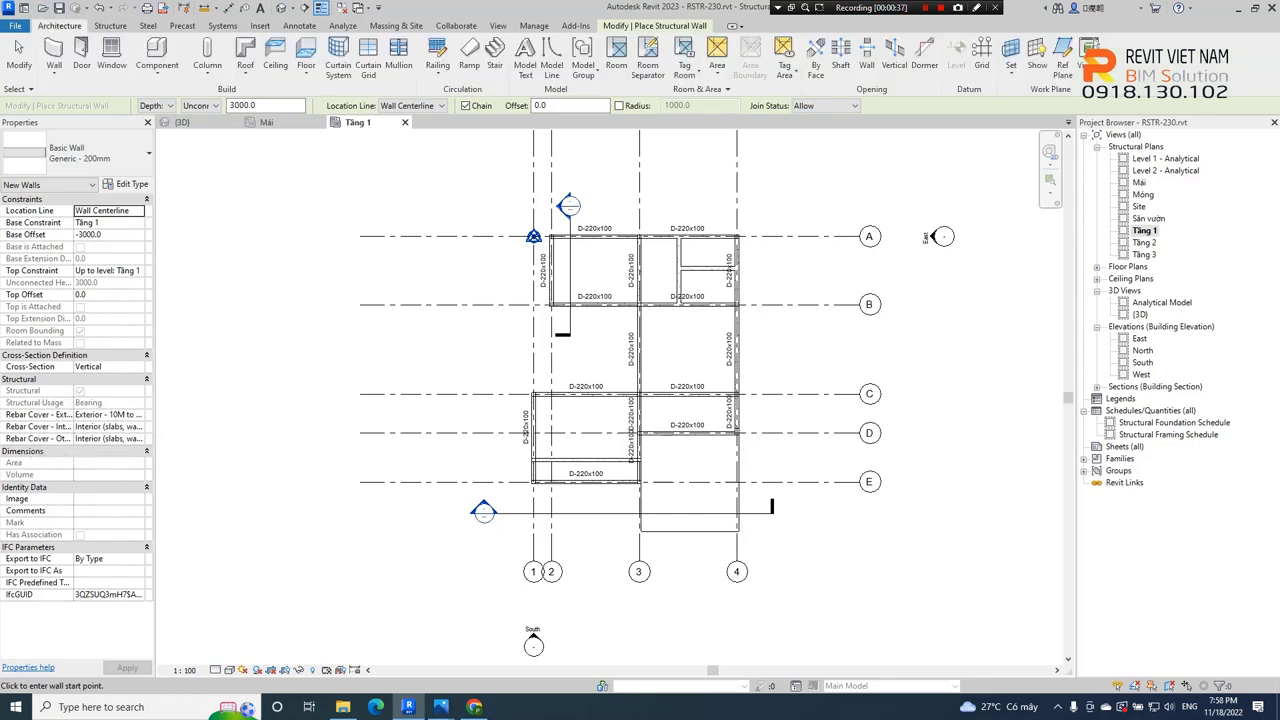
pyautogui.click(53, 72)
pyautogui.click(97, 96)
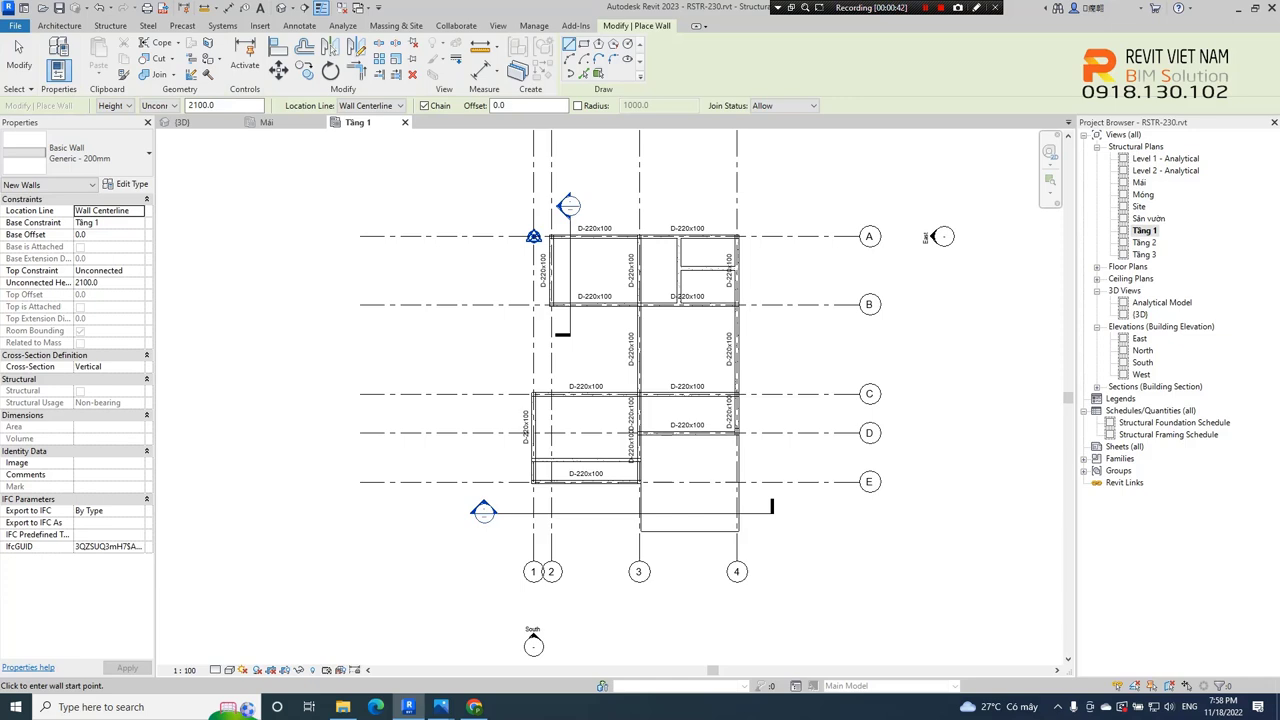
# Start a structural floor sketch for FS-100-BTCT, then cancel it back to Modify
pyautogui.click(110, 25)
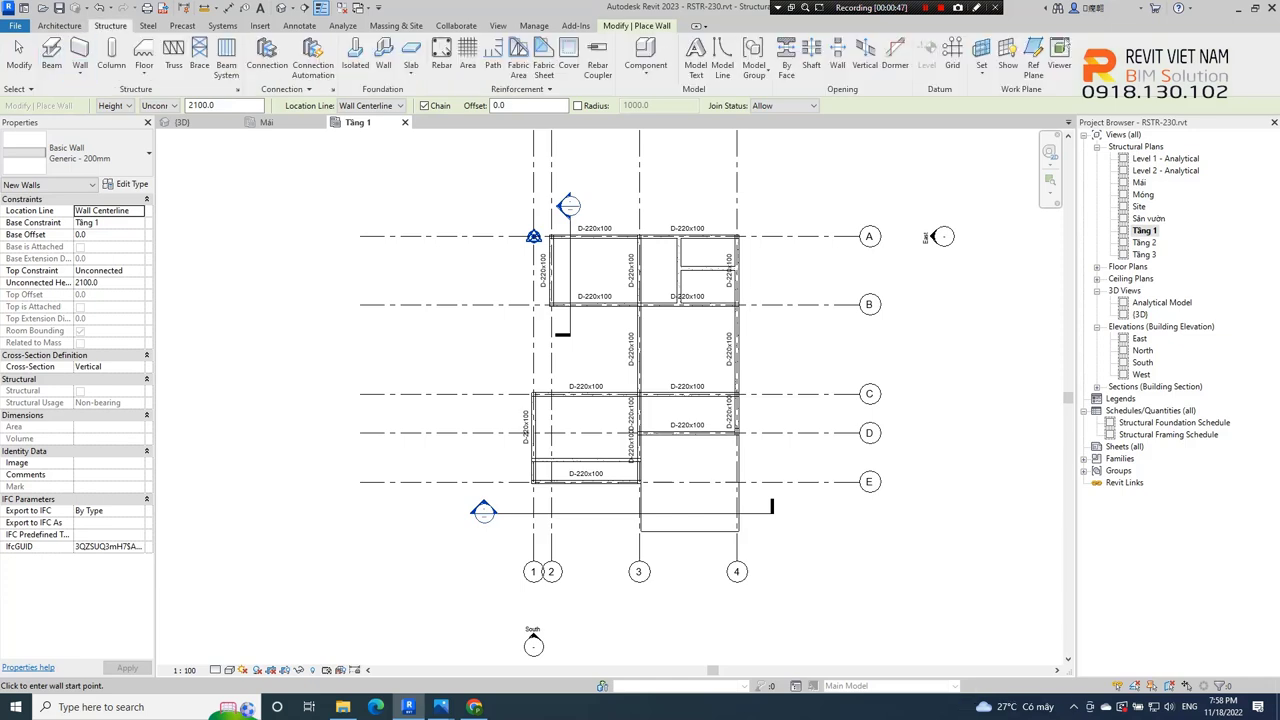
pyautogui.click(144, 76)
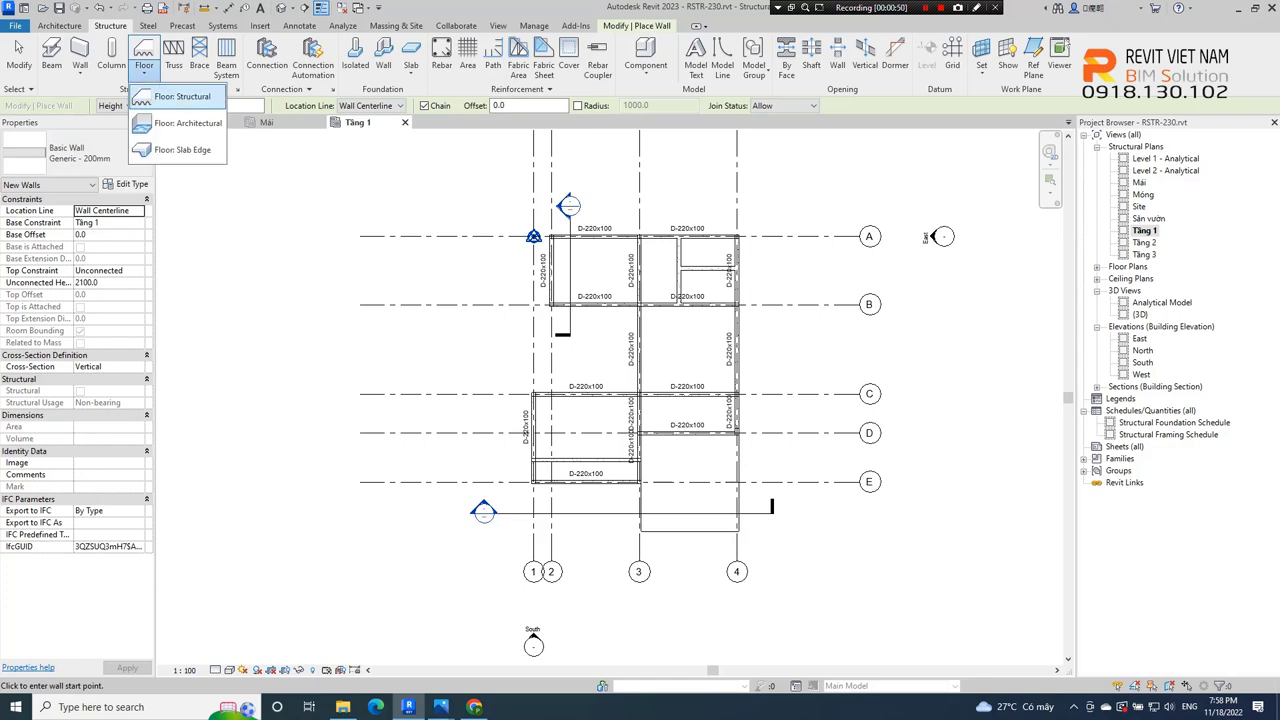
pyautogui.click(182, 96)
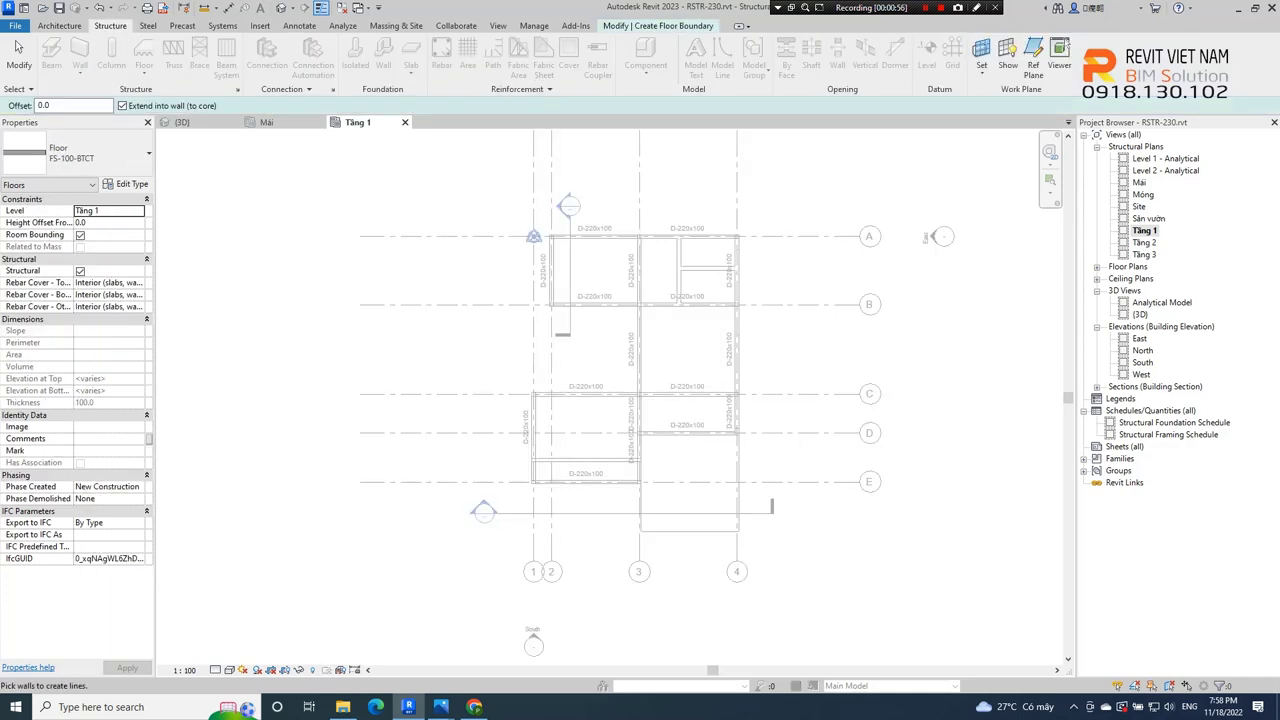
pyautogui.click(574, 50)
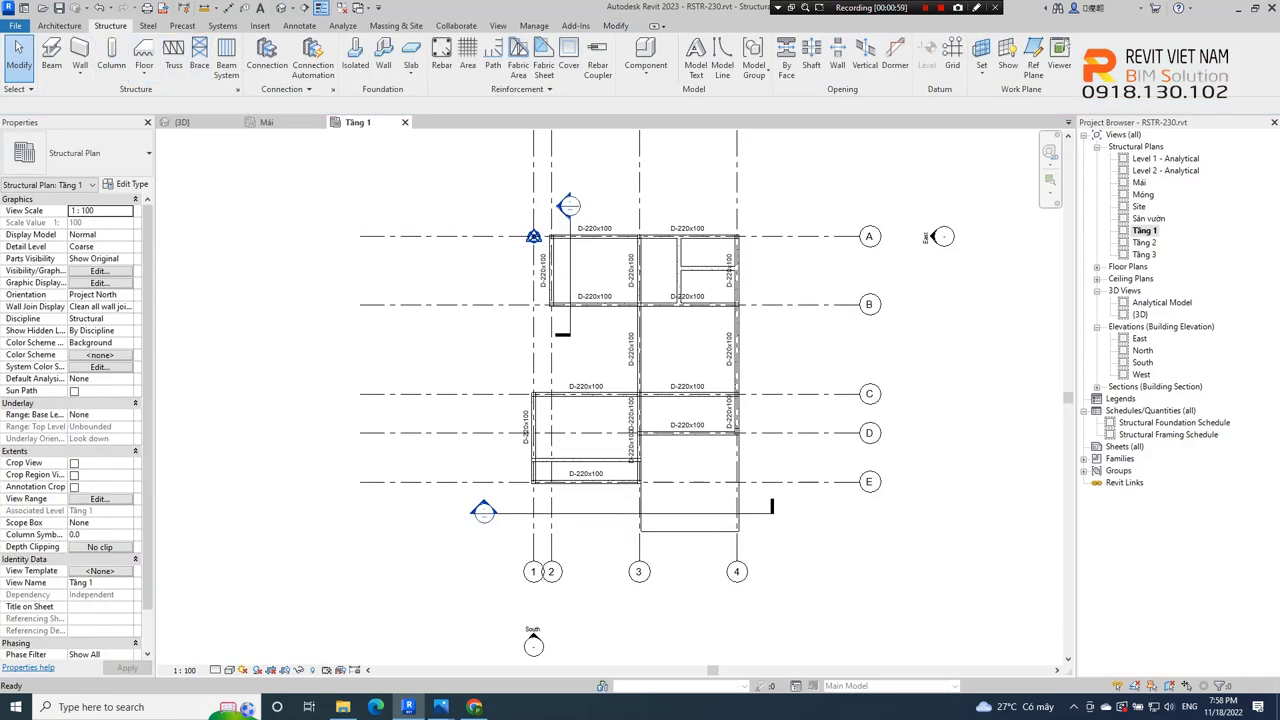
# Reactivate Structural Wall placement with Generic - 200mm and nudge the plan view slightly
pyautogui.click(80, 74)
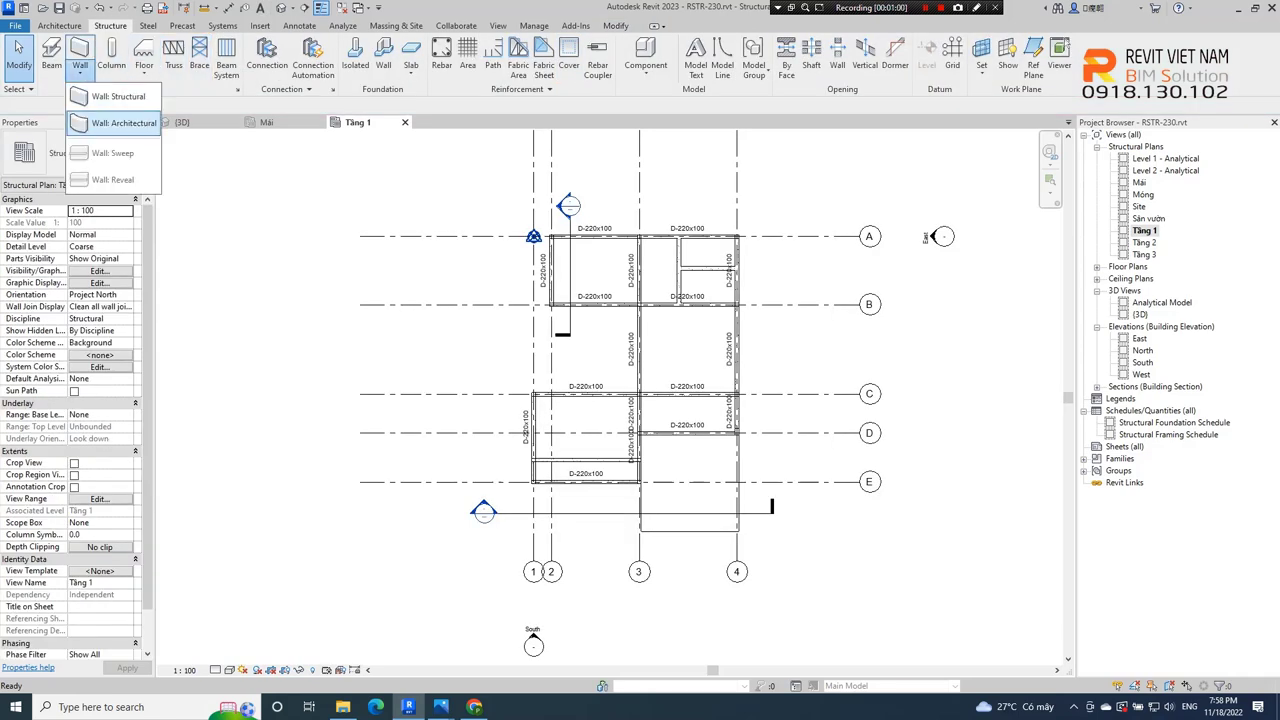
pyautogui.click(118, 96)
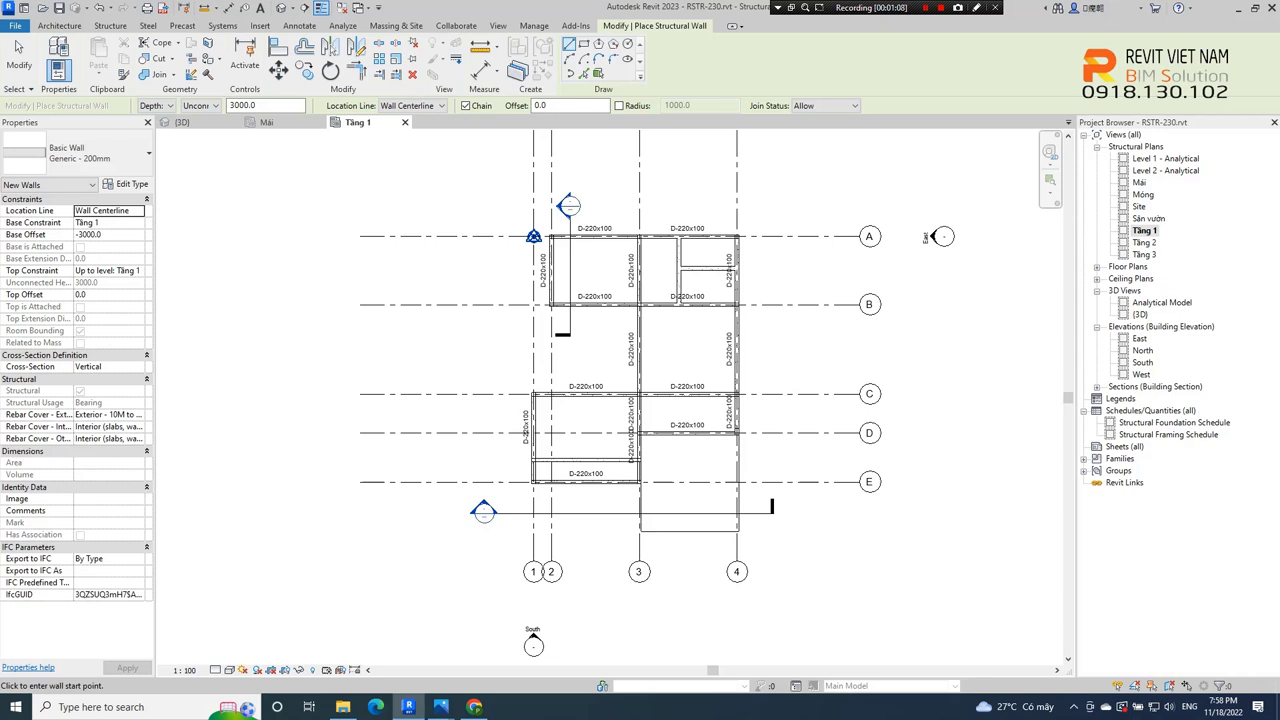
pyautogui.moveTo(640, 400); pyautogui.dragTo(632, 418, button='middle')
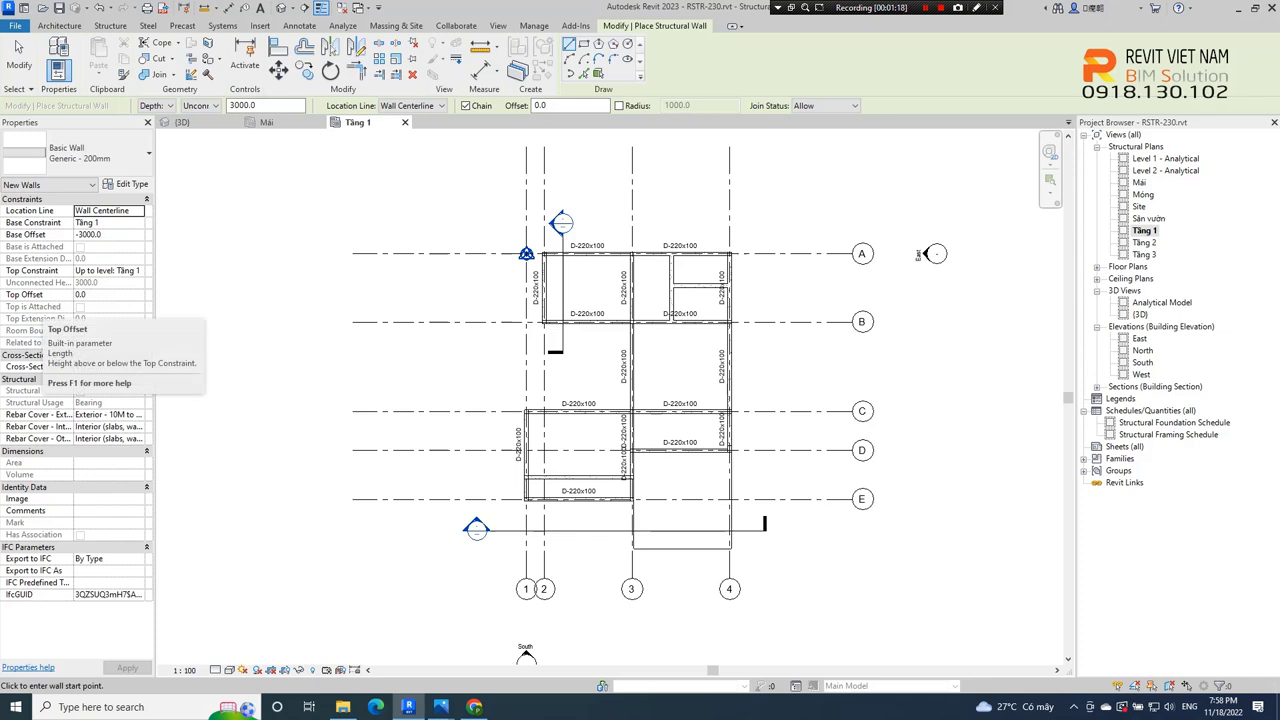
# Set walls to base Sân vướn, 0 offset, top up to Tầng 1 (450.0 height)
pyautogui.click(108, 222)
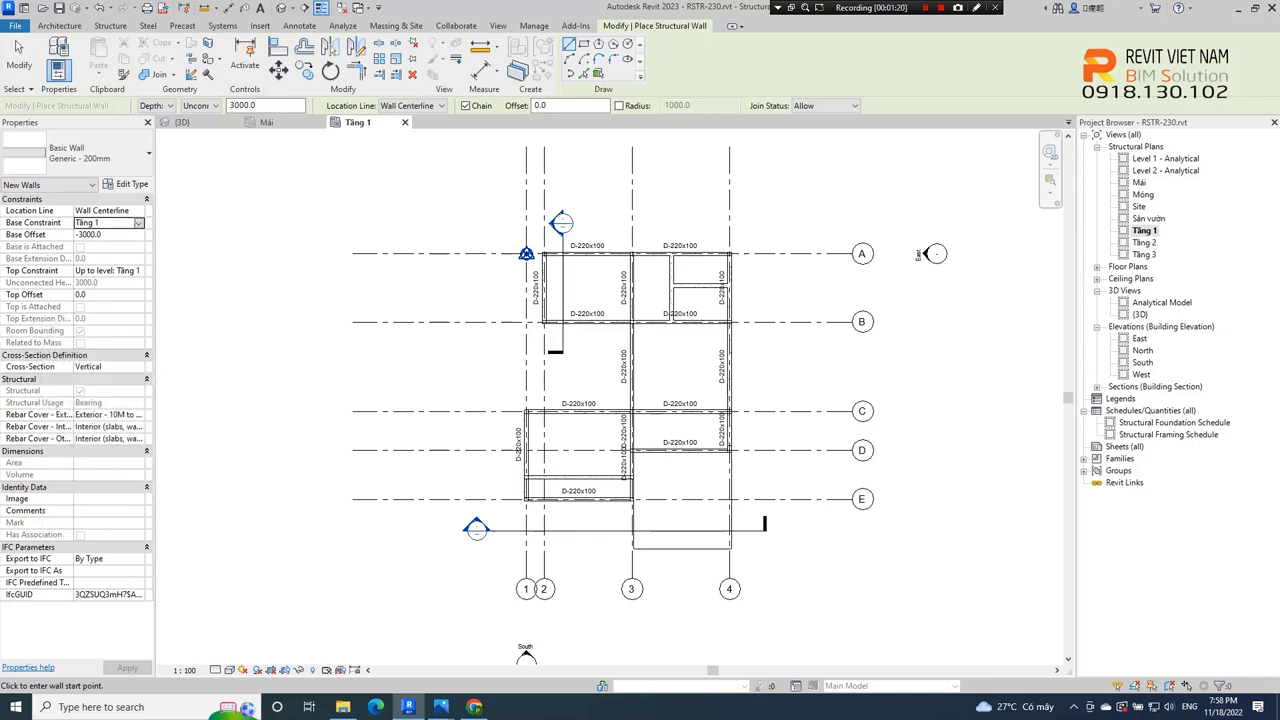
pyautogui.click(138, 222)
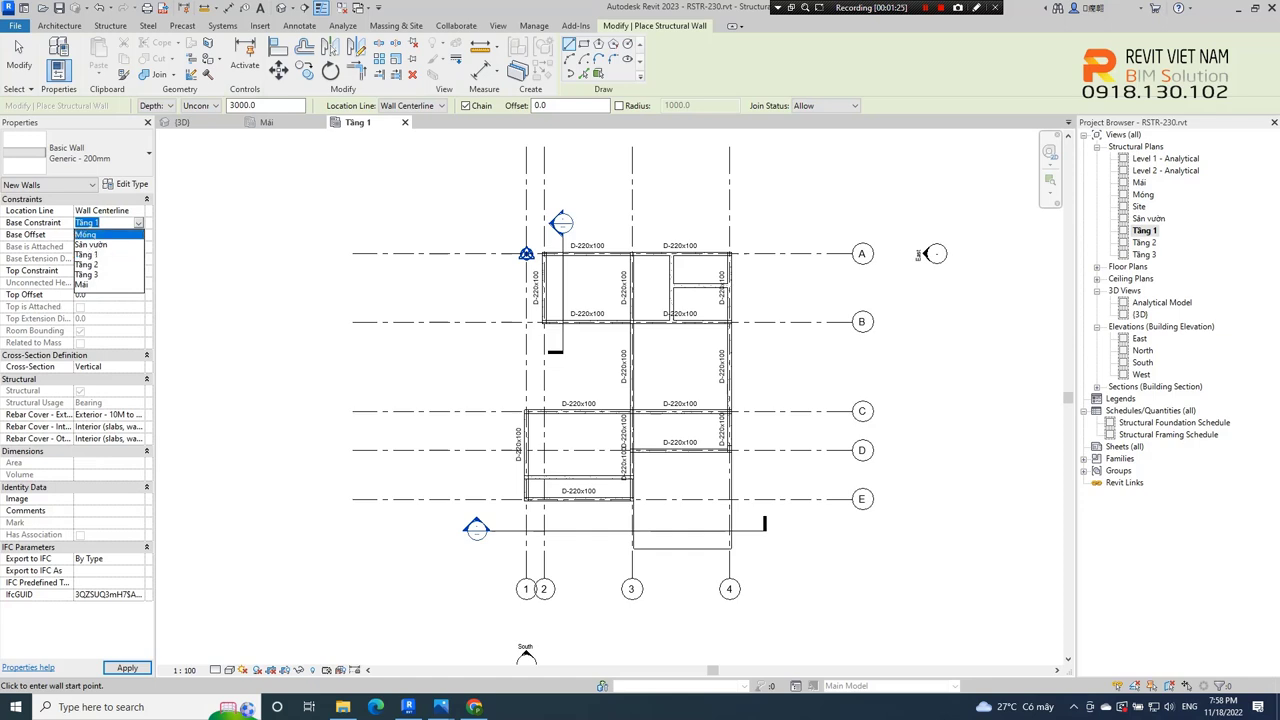
pyautogui.click(88, 234)
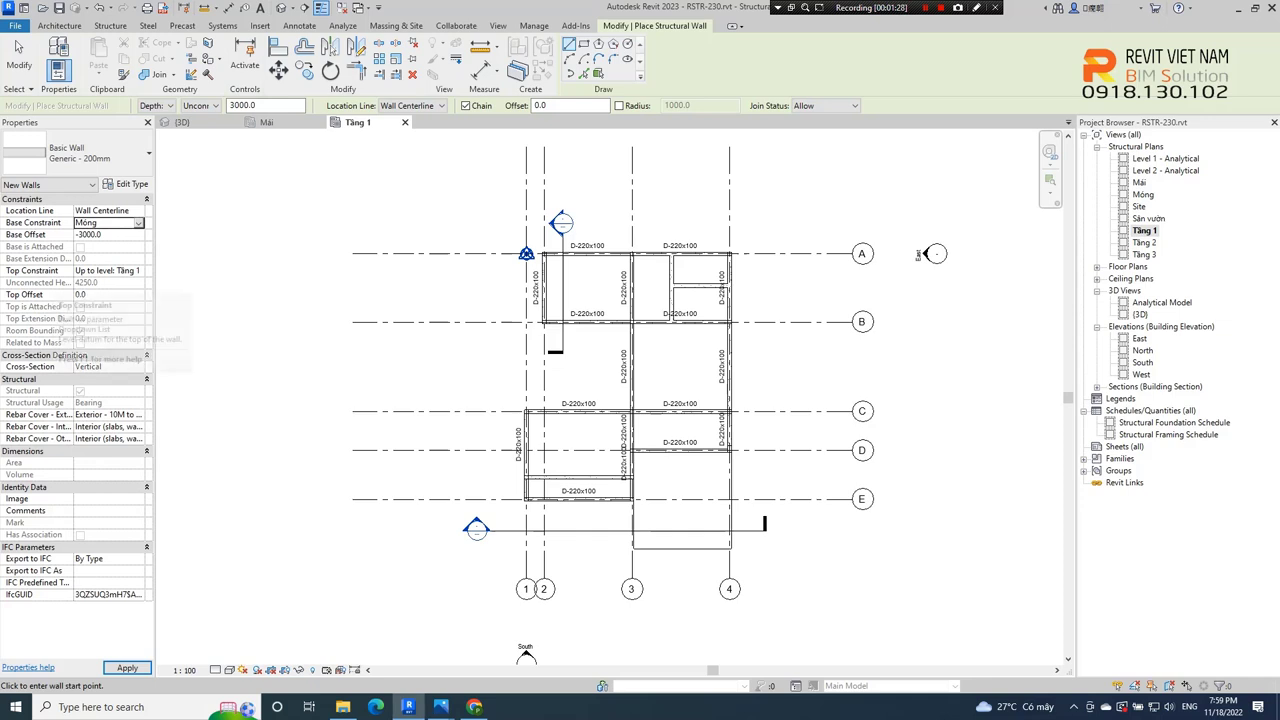
pyautogui.click(108, 270)
pyautogui.click(138, 270)
pyautogui.click(110, 302)
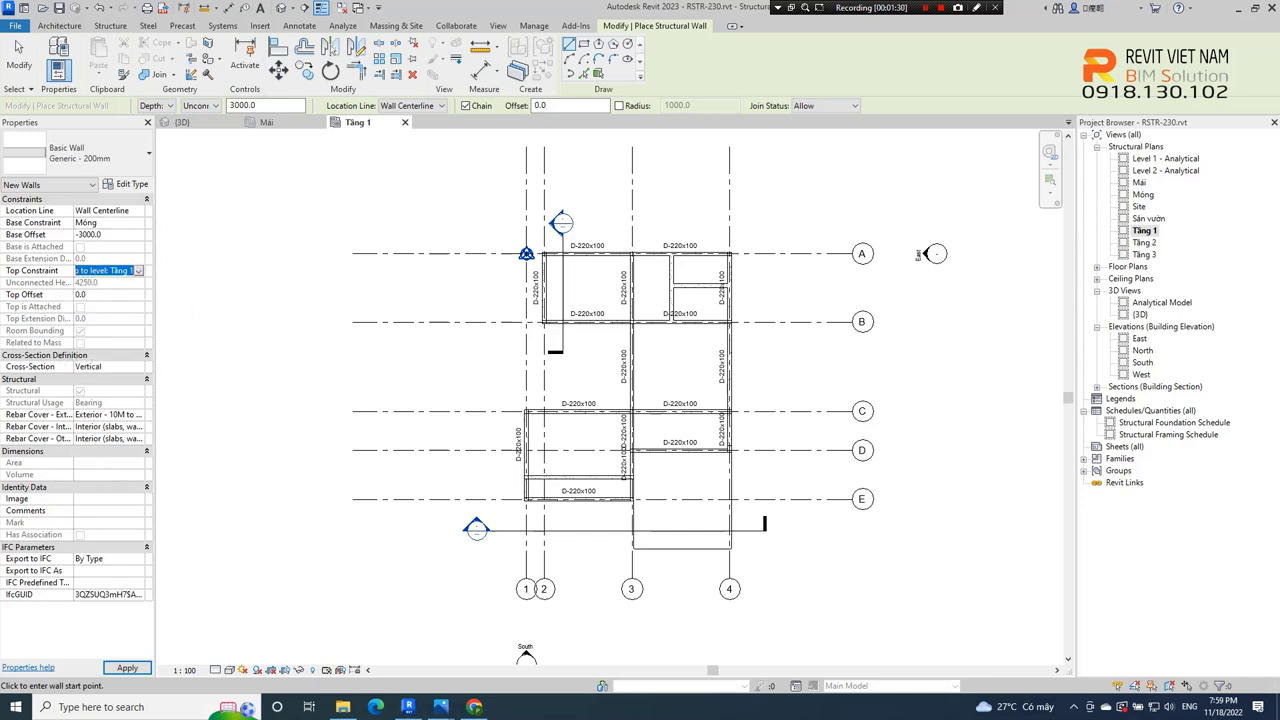
pyautogui.click(108, 234)
pyautogui.write('0')
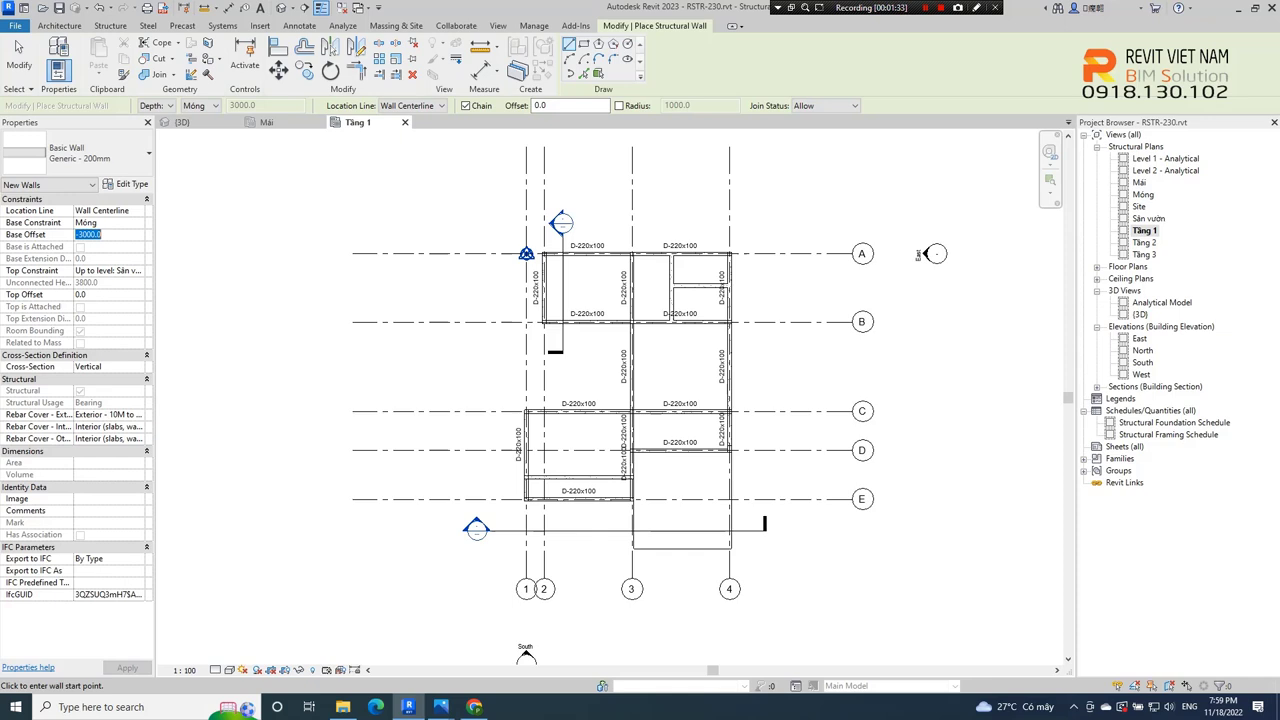
pyautogui.press('Return')
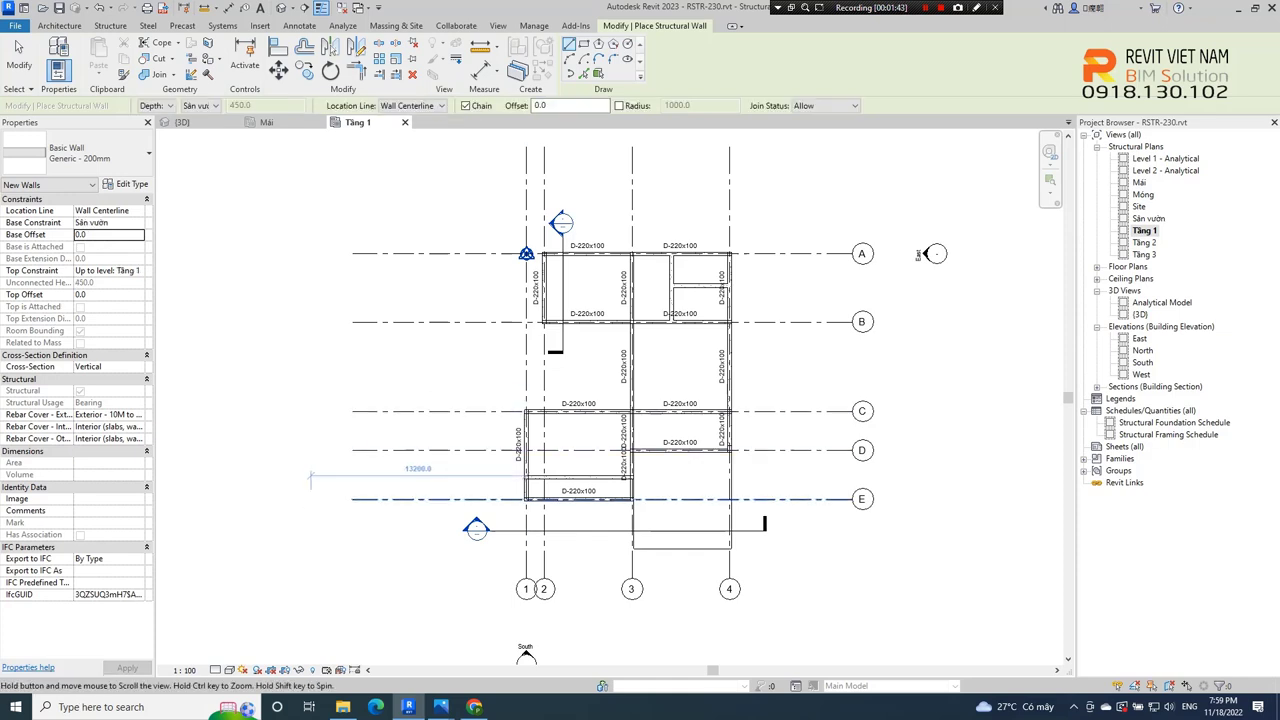
# Draw a 6000 mm straight structural wall south of grids 3–4
pyautogui.scroll(-2, 900, 254)
pyautogui.moveTo(862, 254); pyautogui.dragTo(660, 140, button='middle')
pyautogui.scroll(3, 470, 370)
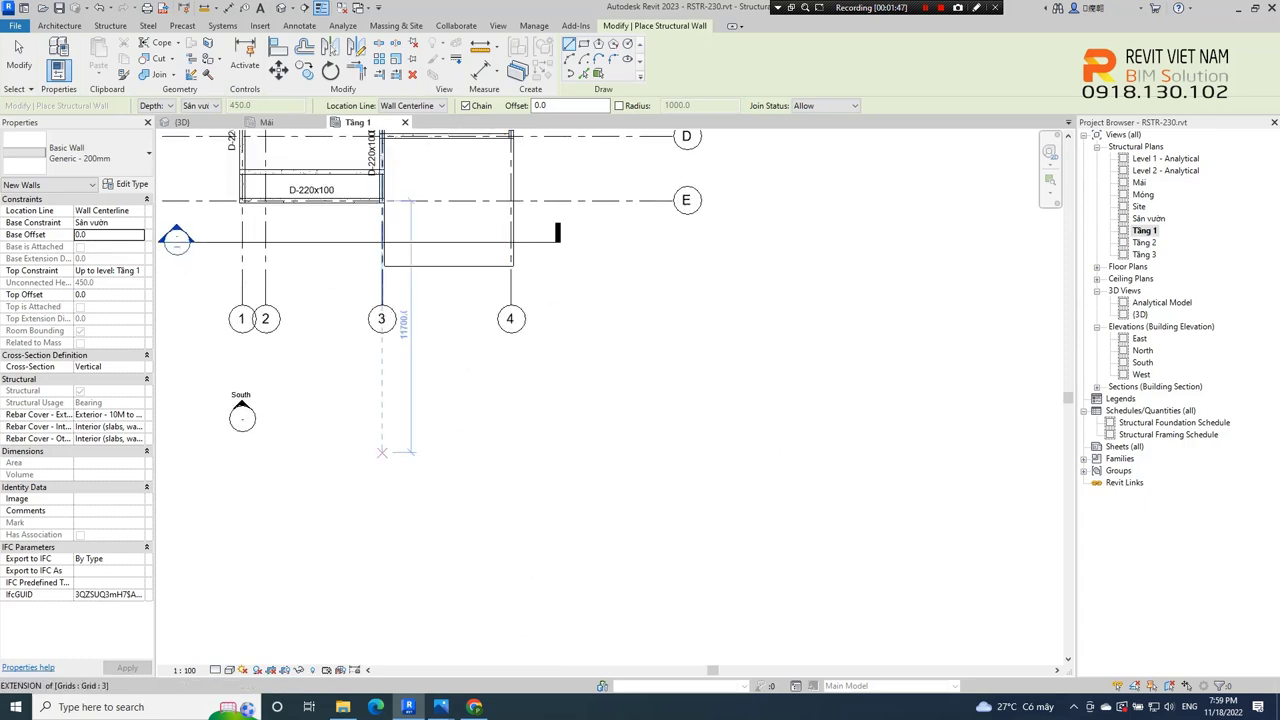
pyautogui.click(400, 441)
pyautogui.scroll(1, 510, 441)
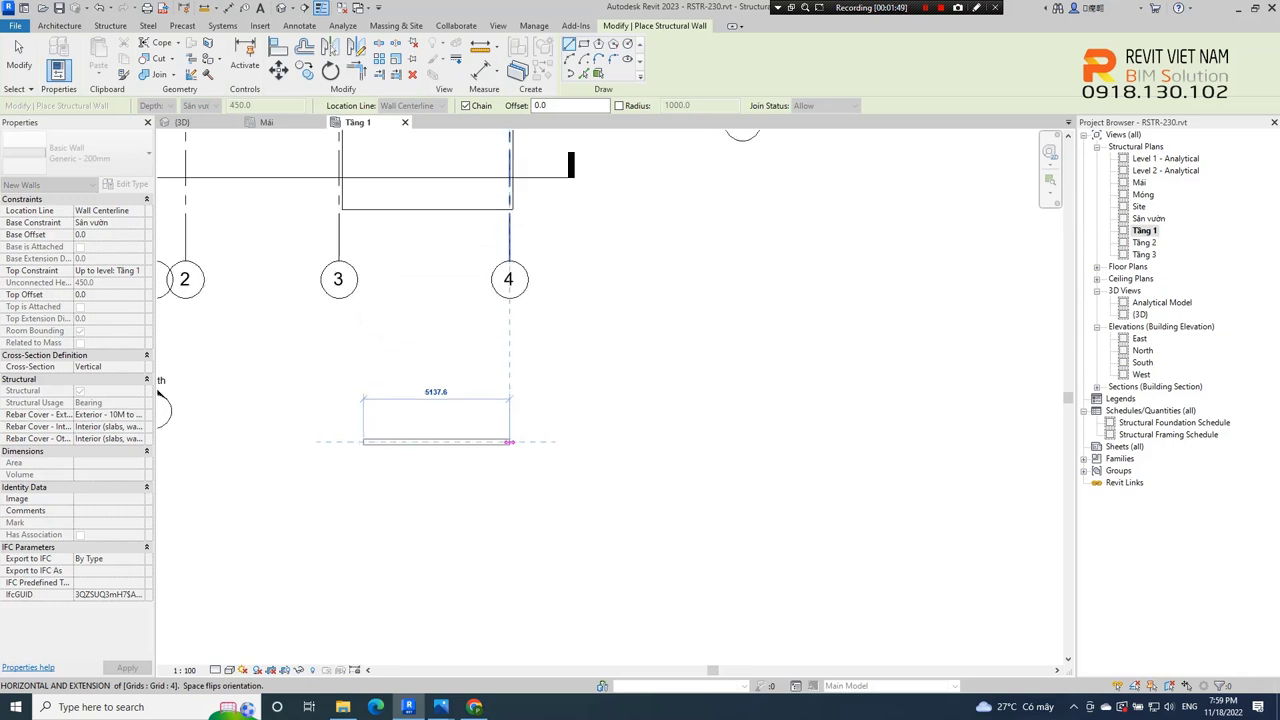
pyautogui.write('5')
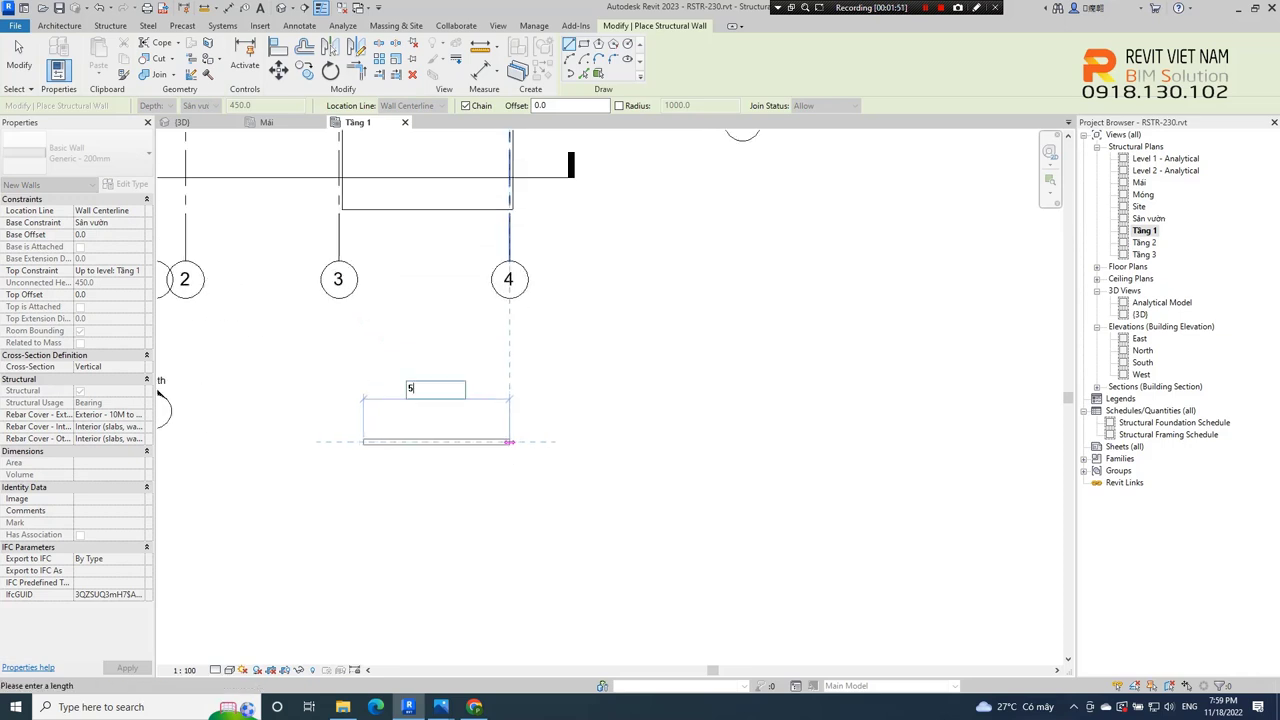
pyautogui.press('BackSpace')
pyautogui.write('000')
pyautogui.press('Return')
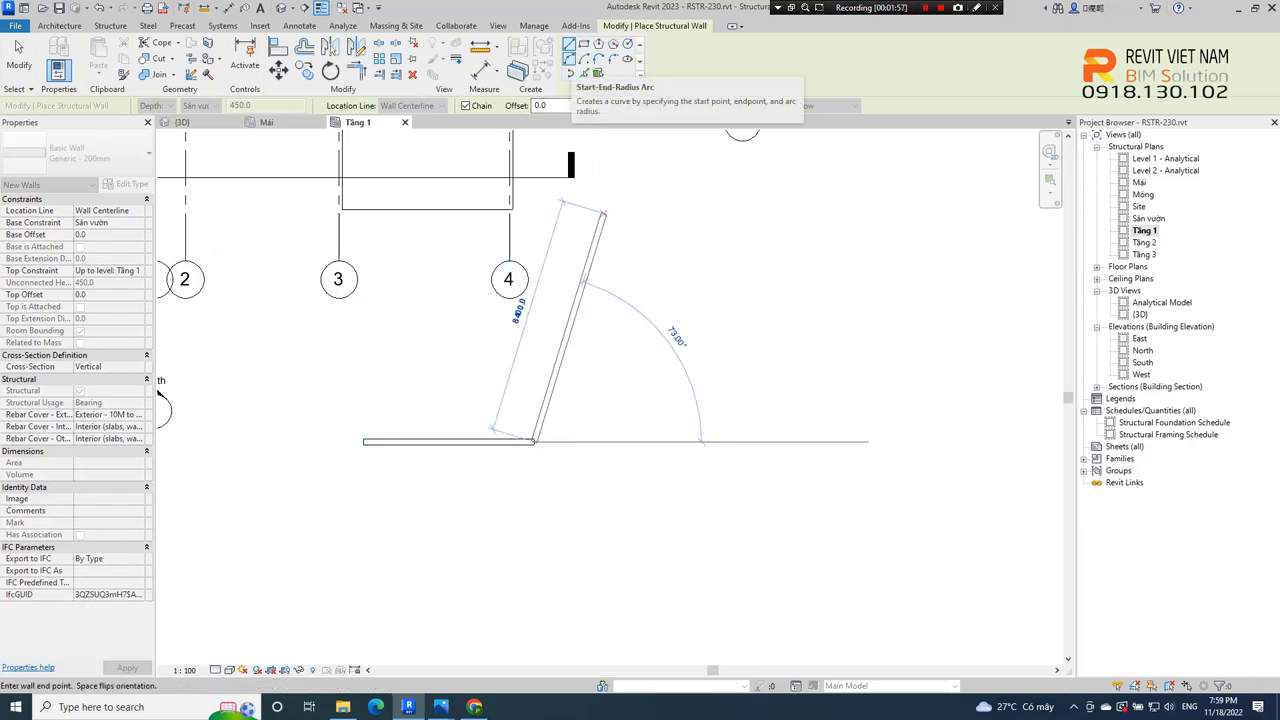
# Chain an arc wall piece followed by a straight piece onto the wall
pyautogui.scroll(2, 560, 430)
pyautogui.scroll(2, 566, 434)
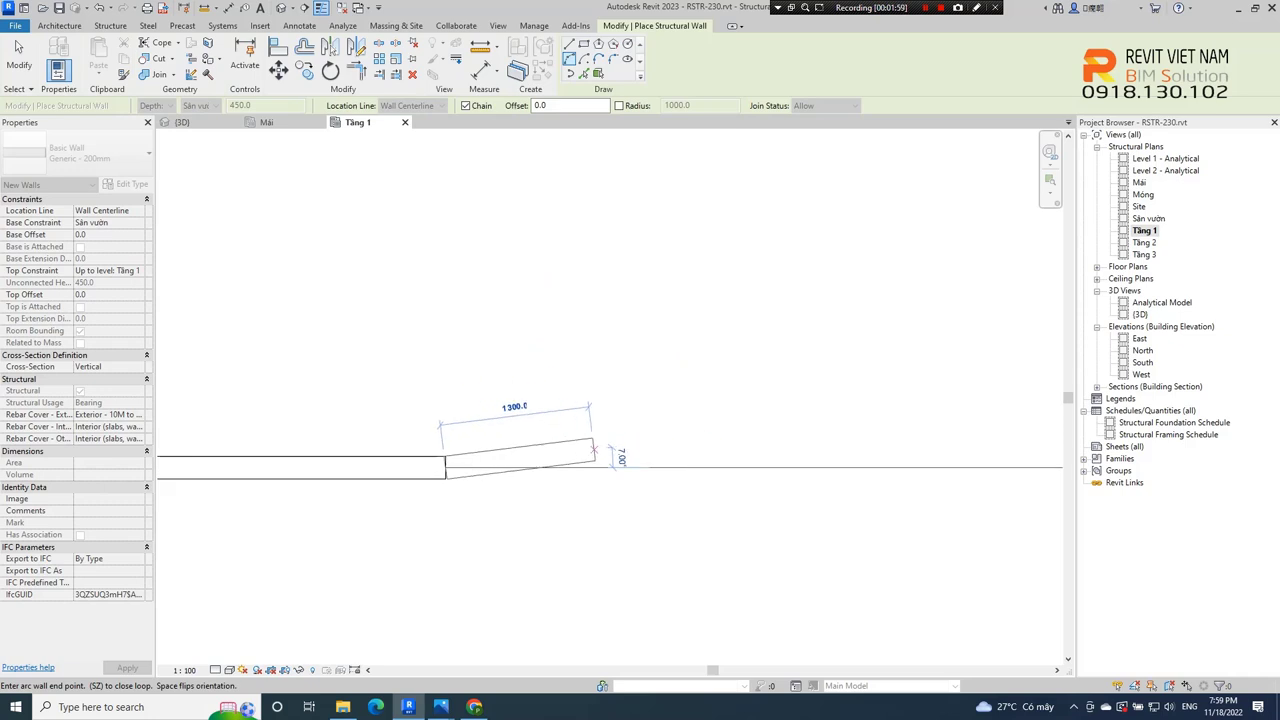
pyautogui.click(594, 449)
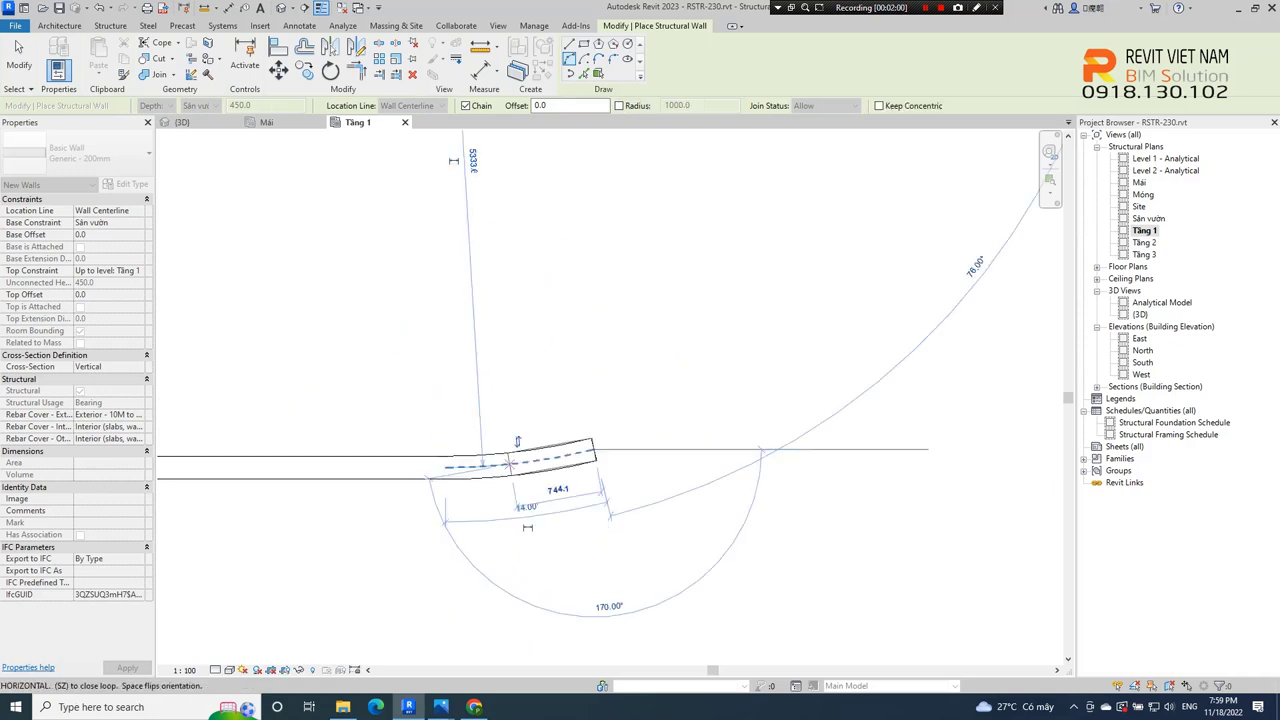
pyautogui.click(527, 522)
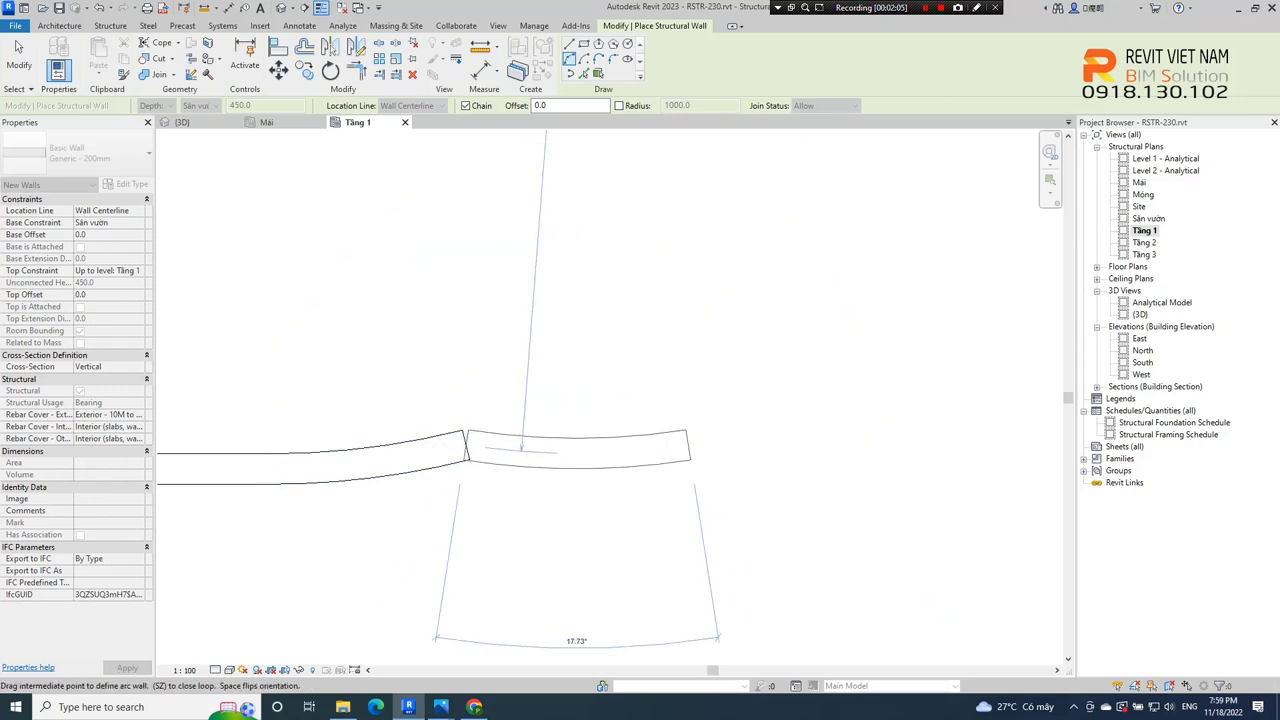
pyautogui.scroll(-3, 653, 438)
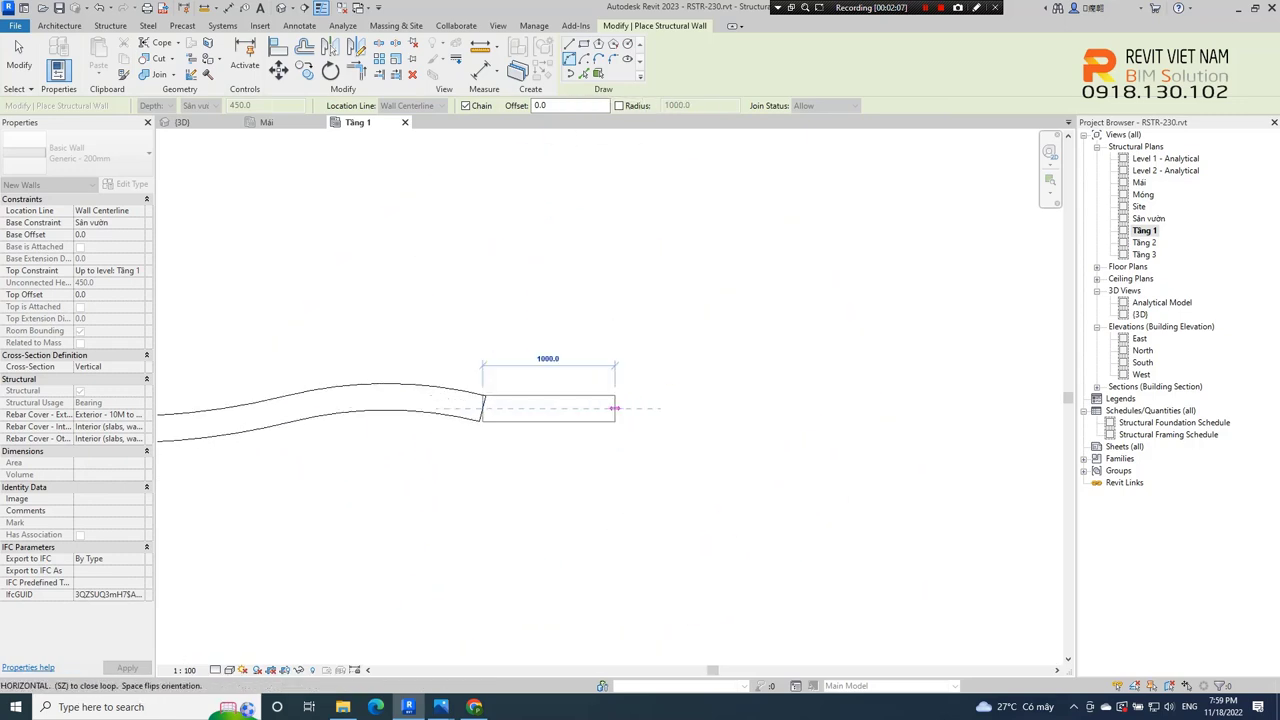
pyautogui.scroll(-2, 760, 405)
pyautogui.scroll(4, 640, 430)
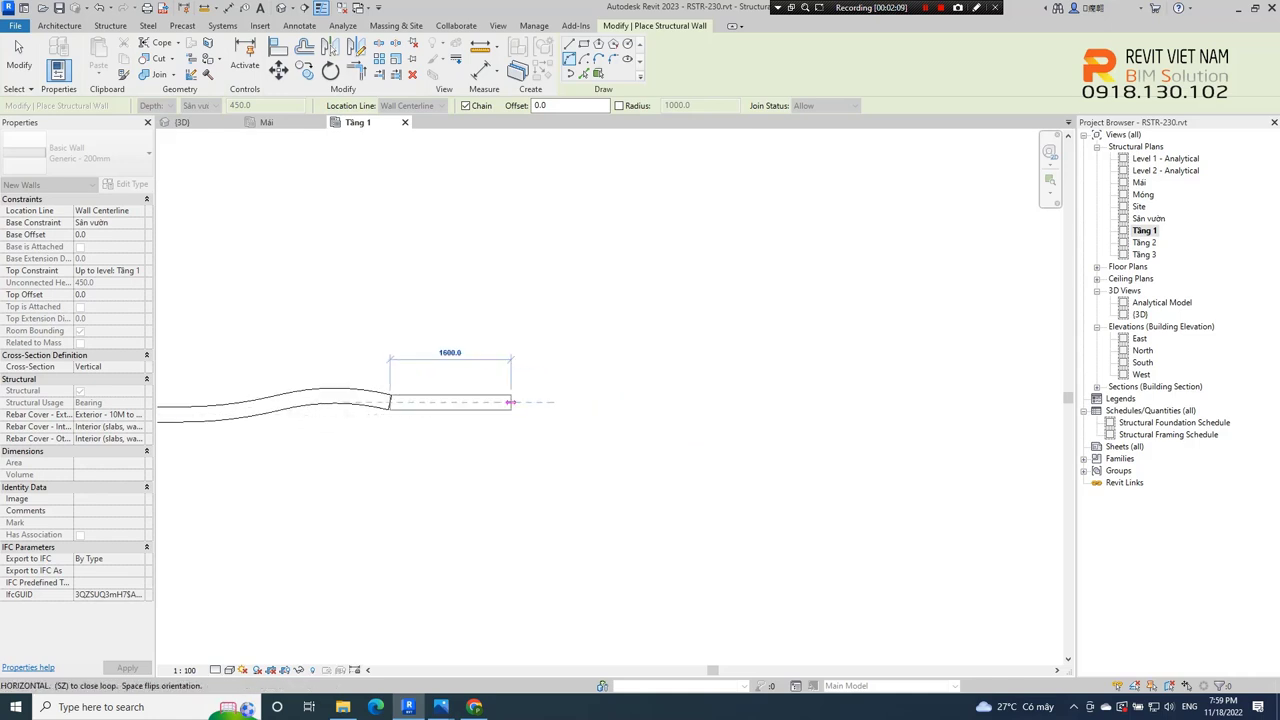
pyautogui.scroll(-2, 620, 440)
pyautogui.scroll(3, 540, 490)
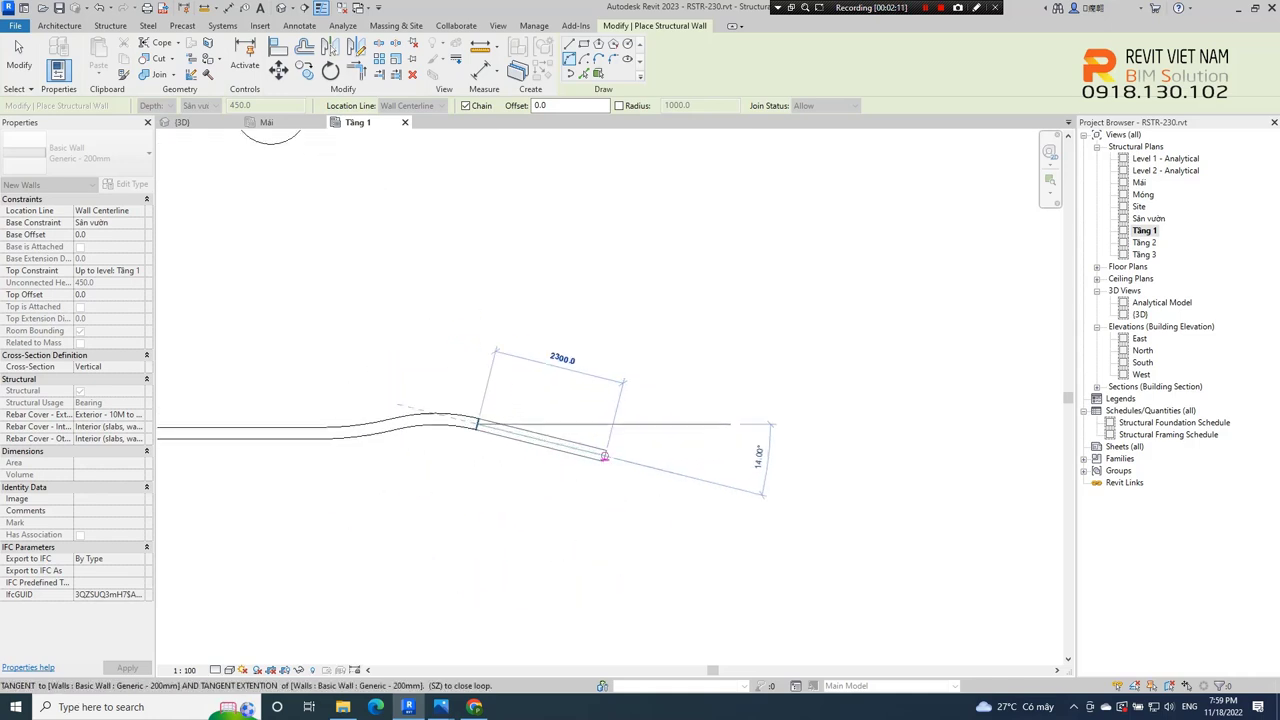
pyautogui.scroll(-1, 748, 451)
pyautogui.scroll(2, 564, 445)
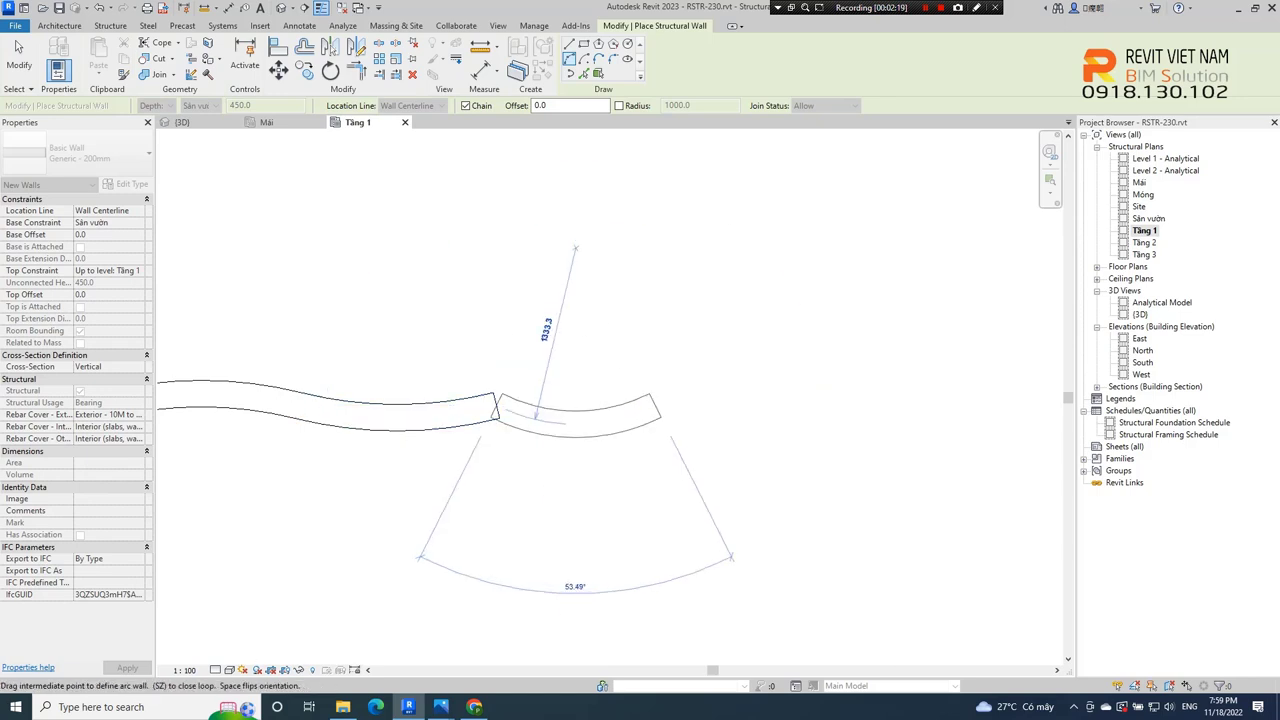
pyautogui.scroll(-2, 655, 405)
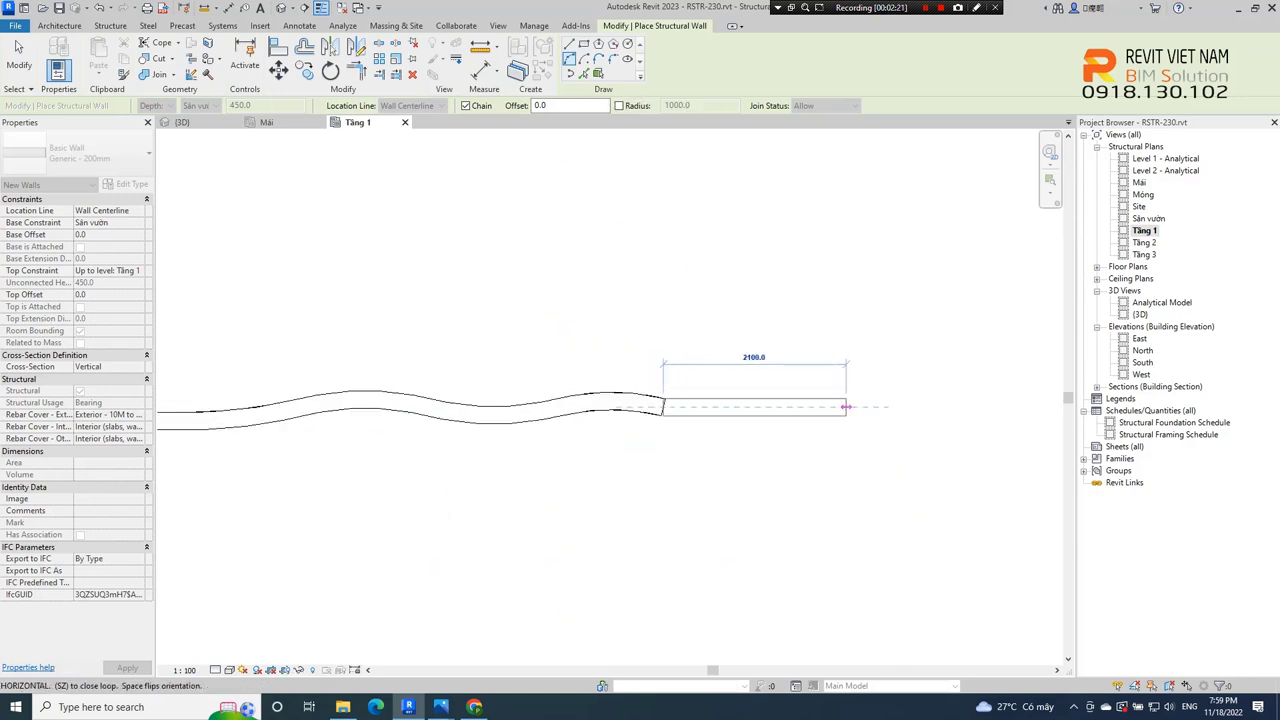
# End the straight piece, discard the oversized arc preview, and finish the wavy wall chain
pyautogui.click(870, 408)
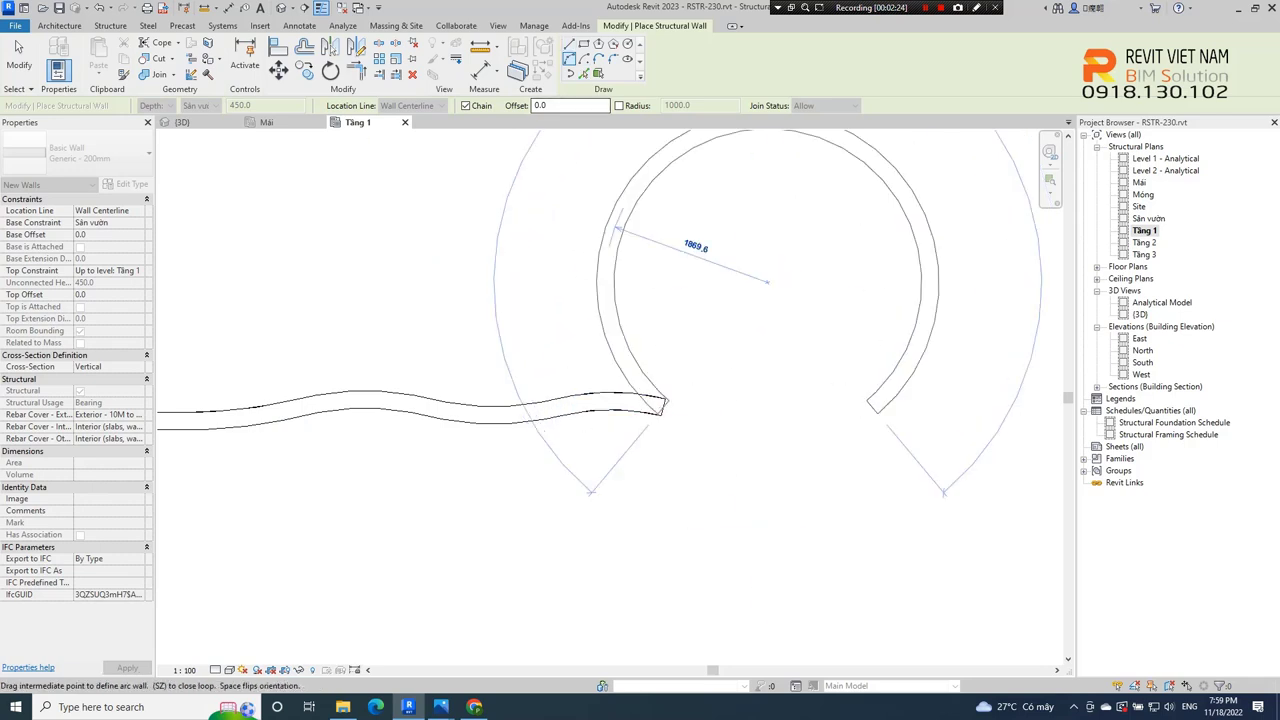
pyautogui.press('Escape')
pyautogui.click(663, 405)
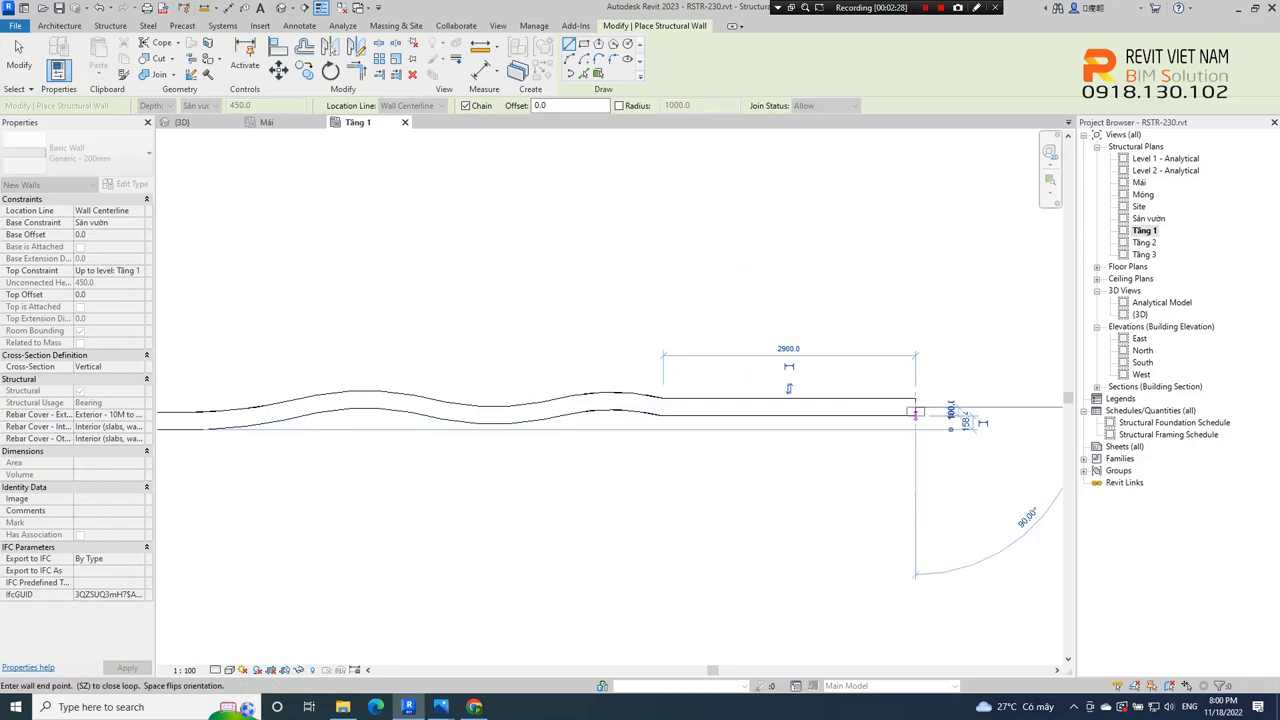
pyautogui.scroll(-4, 872, 463)
pyautogui.scroll(-1, 872, 463)
pyautogui.press('Escape')
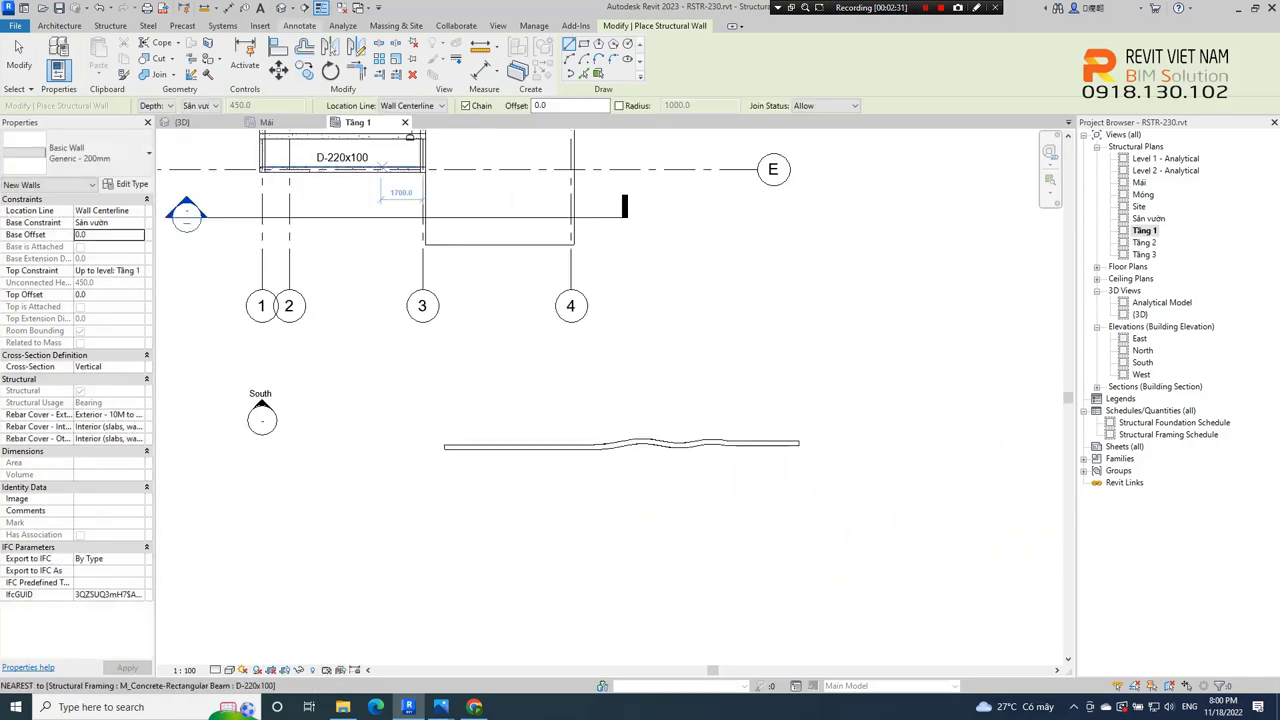
# In the {3D} view, Tab-select all six wavy wall pieces
pyautogui.click(277, 8)
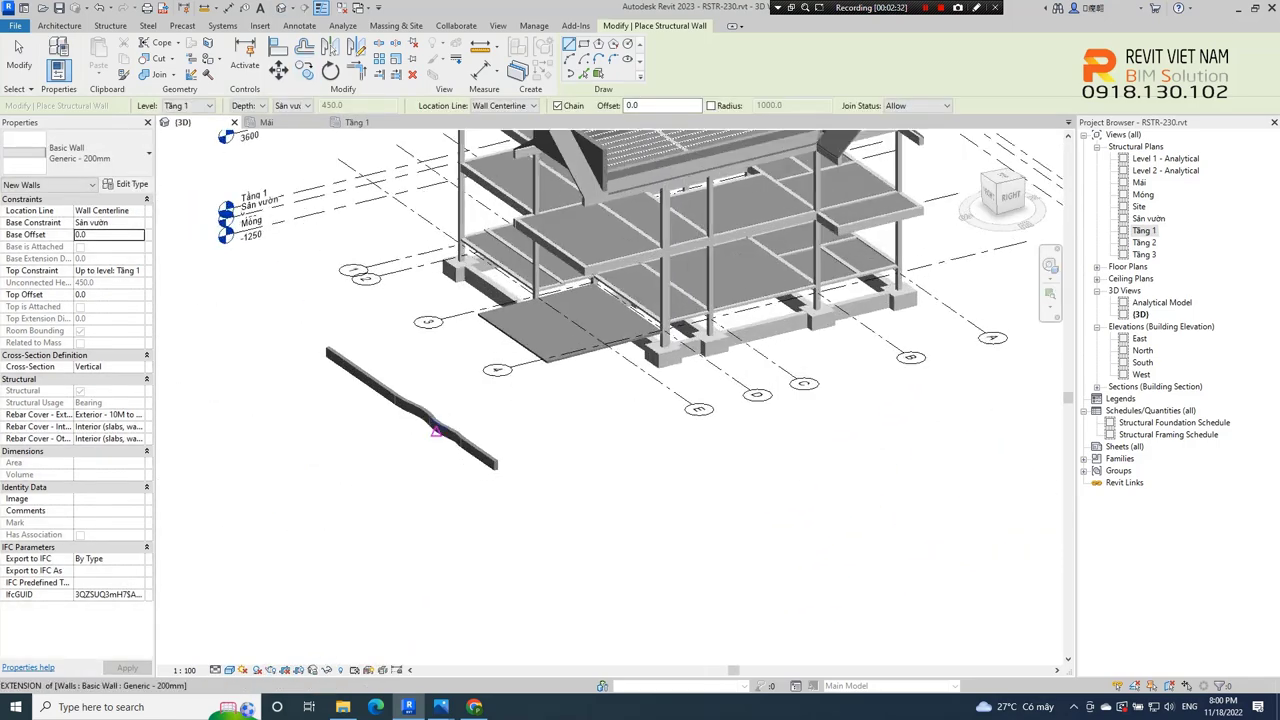
pyautogui.scroll(5, 375, 385)
pyautogui.press('Escape')
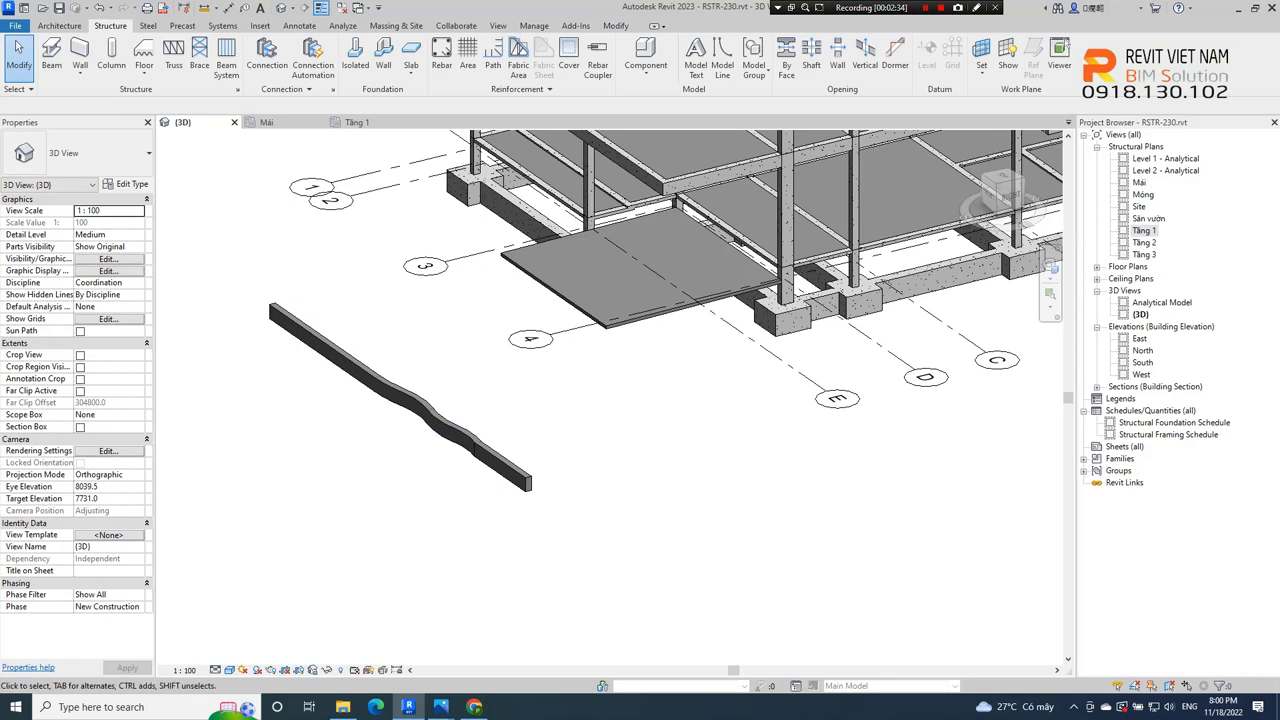
pyautogui.press('Tab')
pyautogui.click(285, 318)
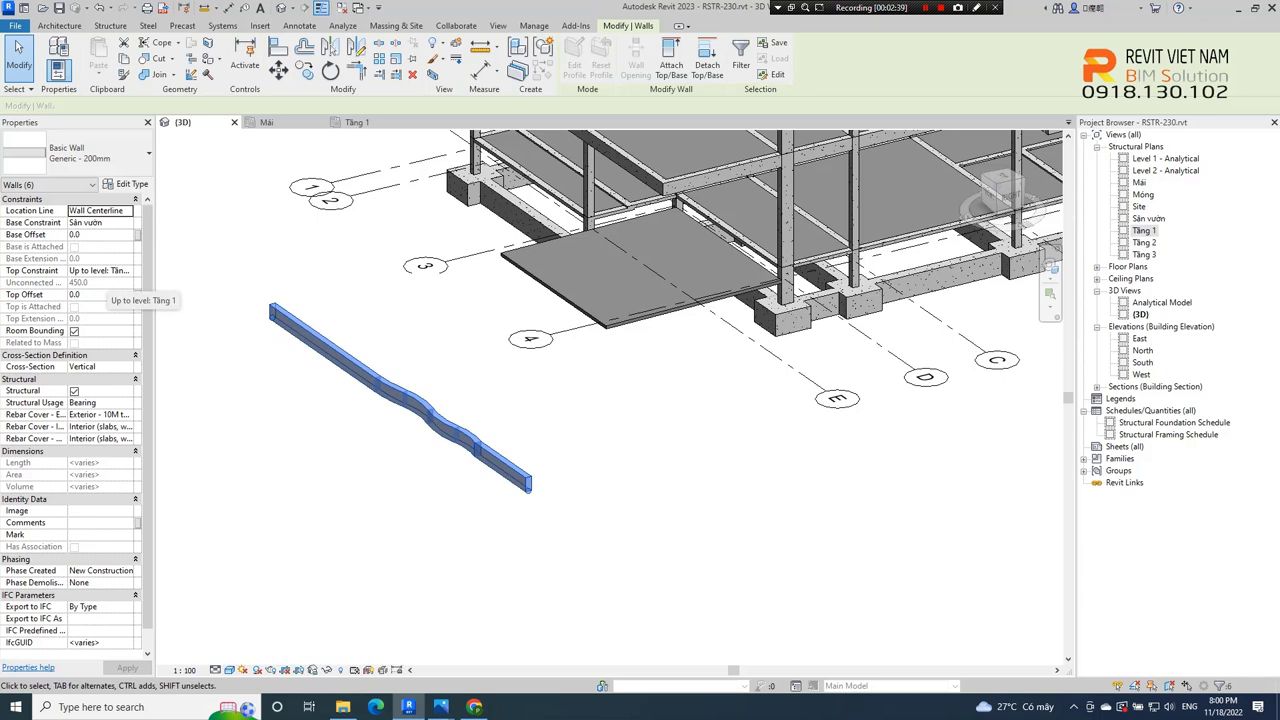
# Set the wavy walls' Base Constraint to Móng with a -200 base offset
pyautogui.click(100, 222)
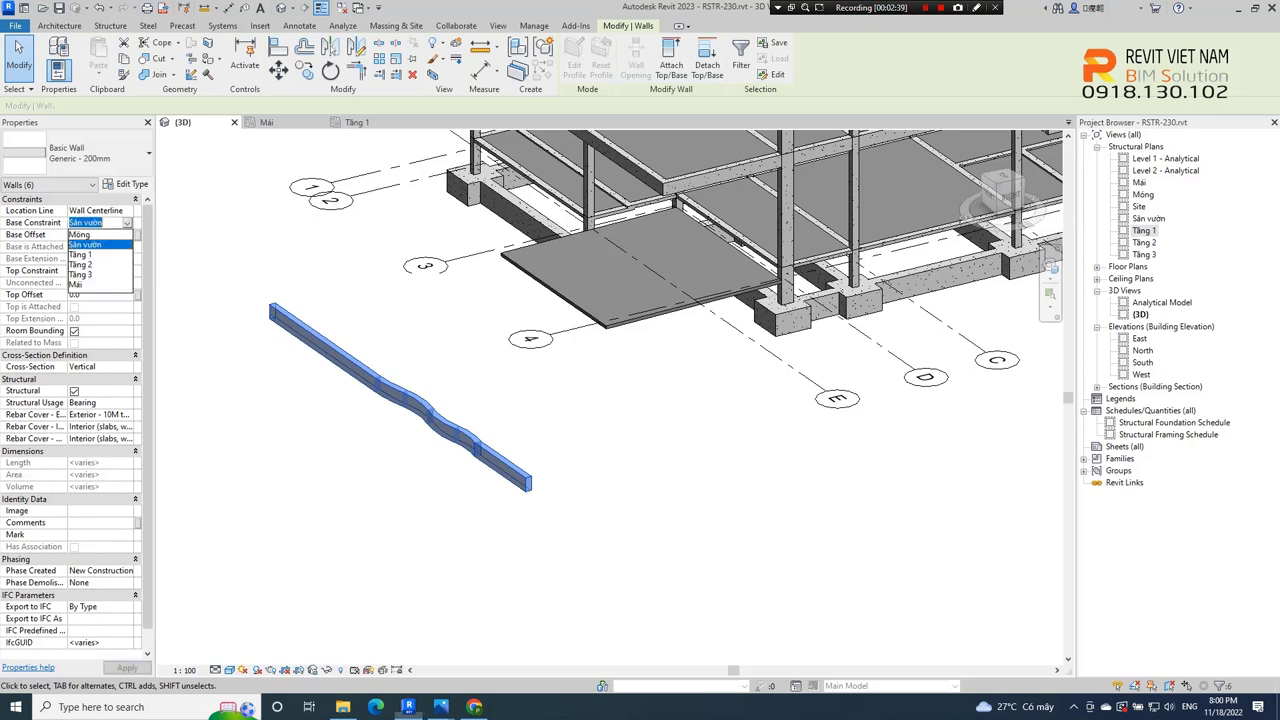
pyautogui.click(79, 234)
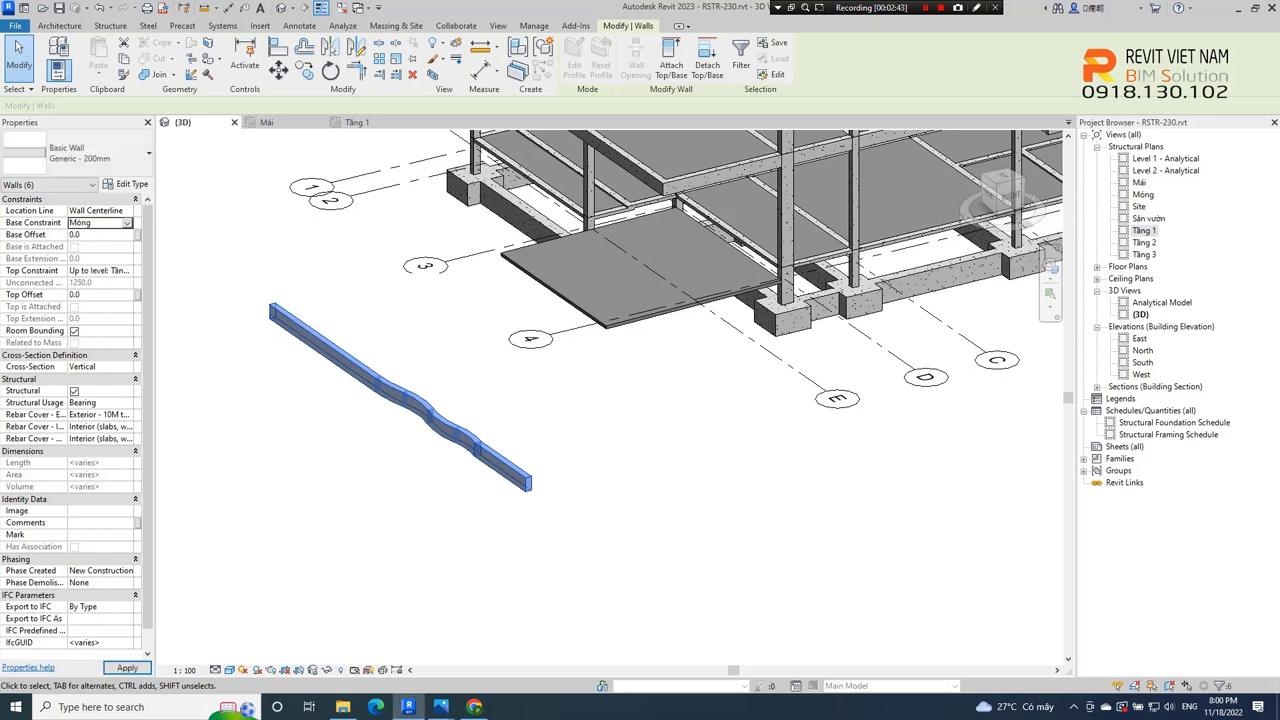
pyautogui.scroll(-1, 432, 401)
pyautogui.keyDown('shift'); pyautogui.moveTo(600, 400); pyautogui.dragTo(172, 256, button='middle'); pyautogui.keyUp('shift')
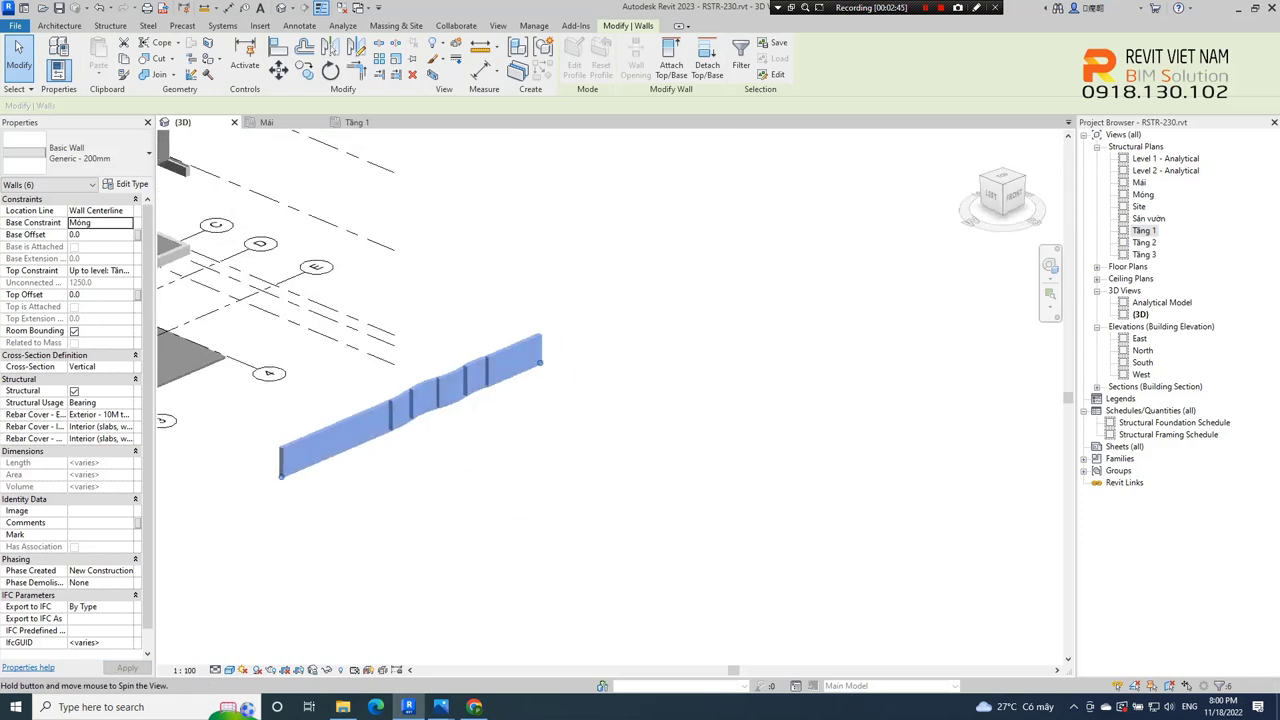
pyautogui.click(100, 222)
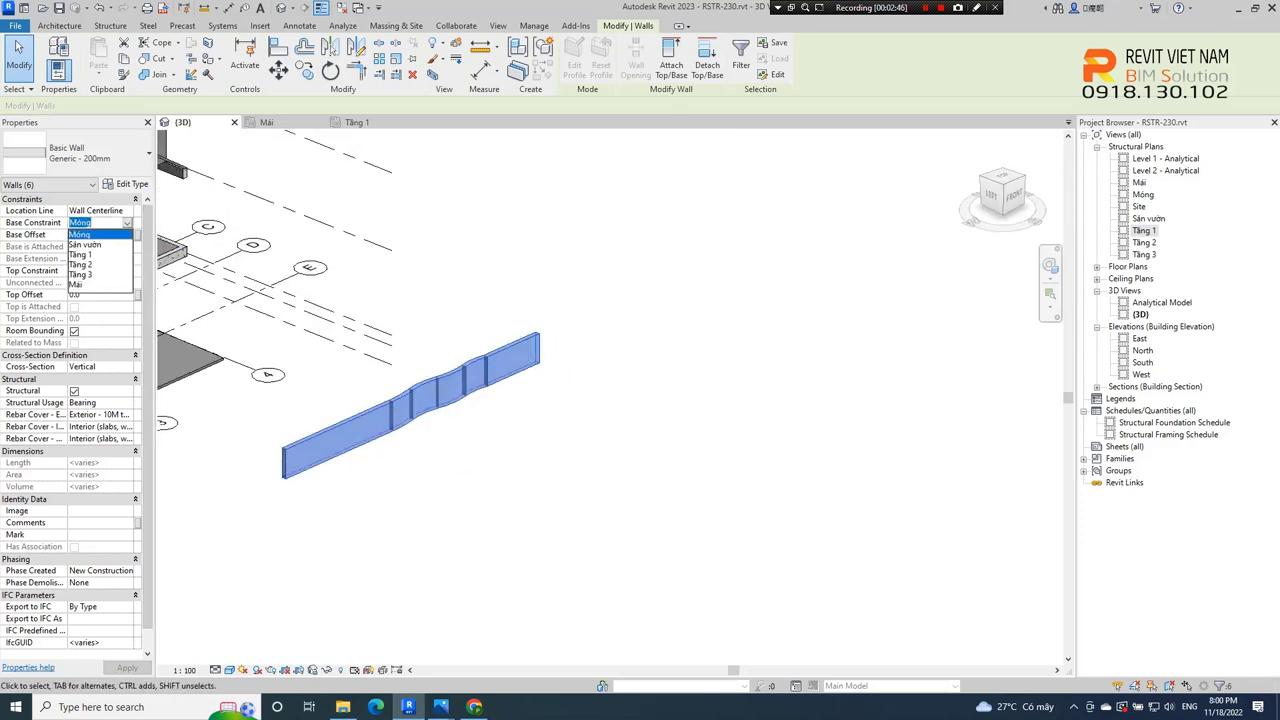
pyautogui.click(84, 244)
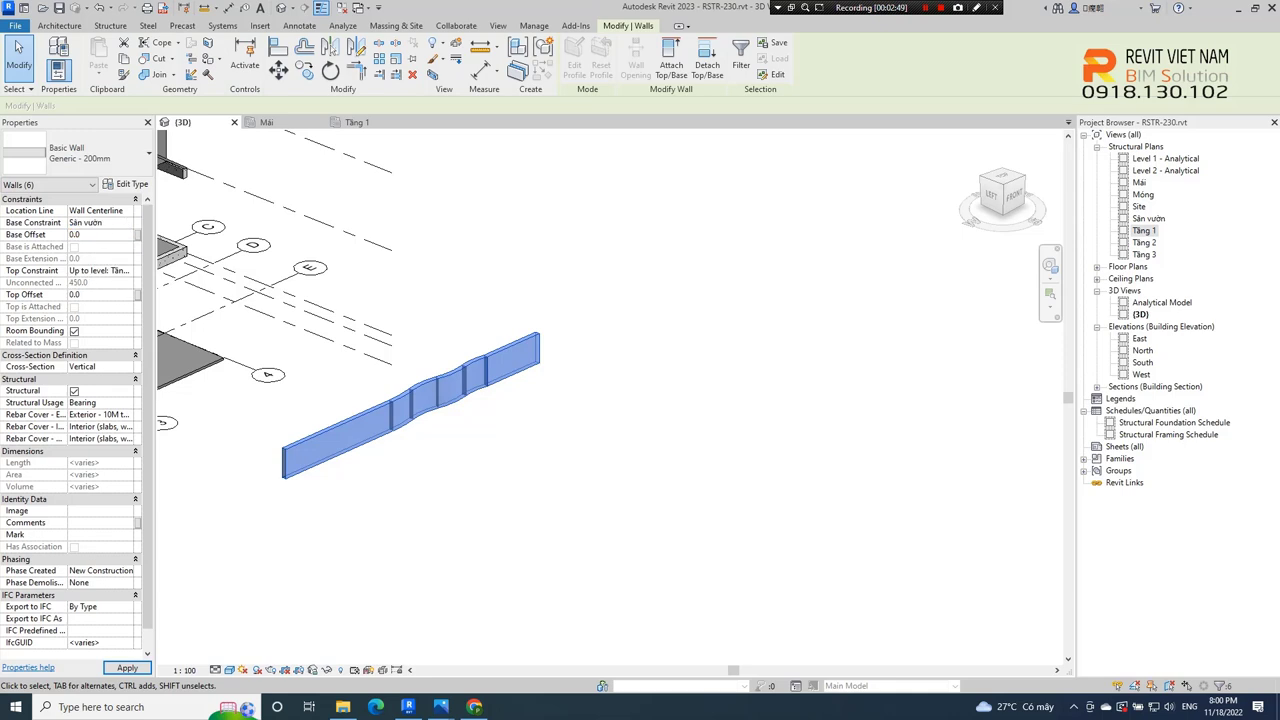
pyautogui.click(100, 222)
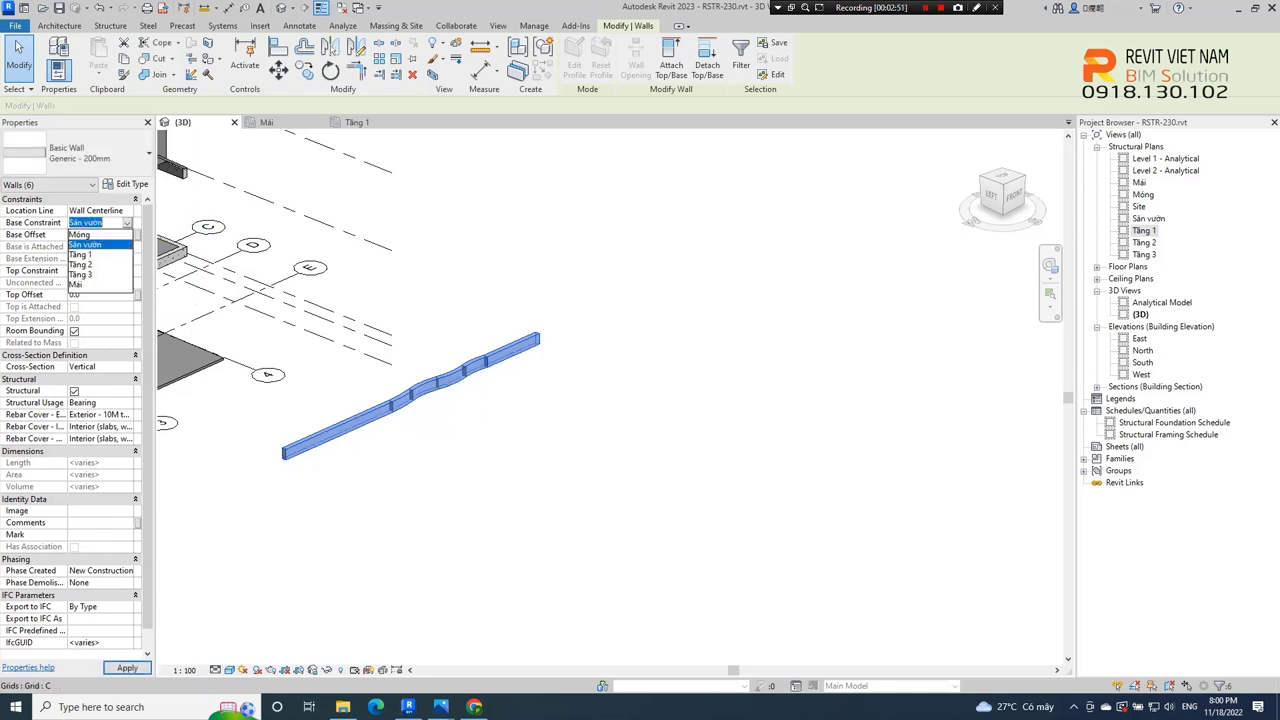
pyautogui.click(84, 232)
pyautogui.click(100, 234)
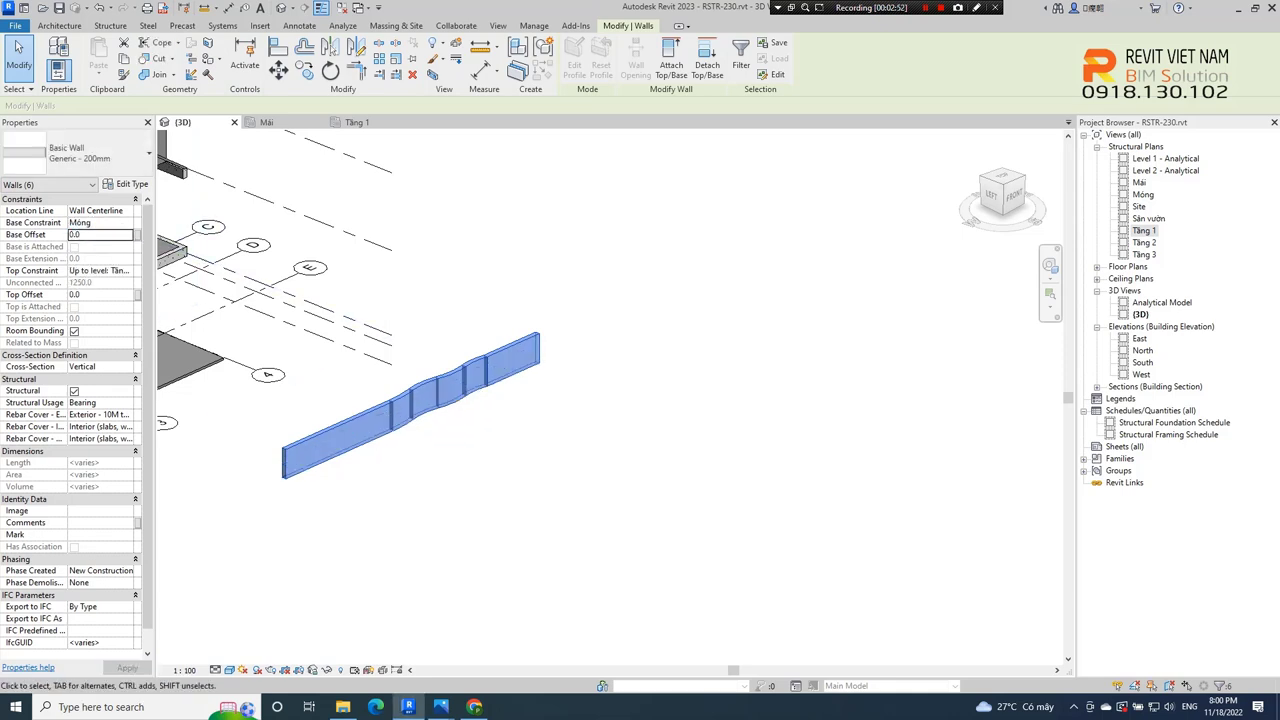
pyautogui.write('-200')
pyautogui.press('Return')
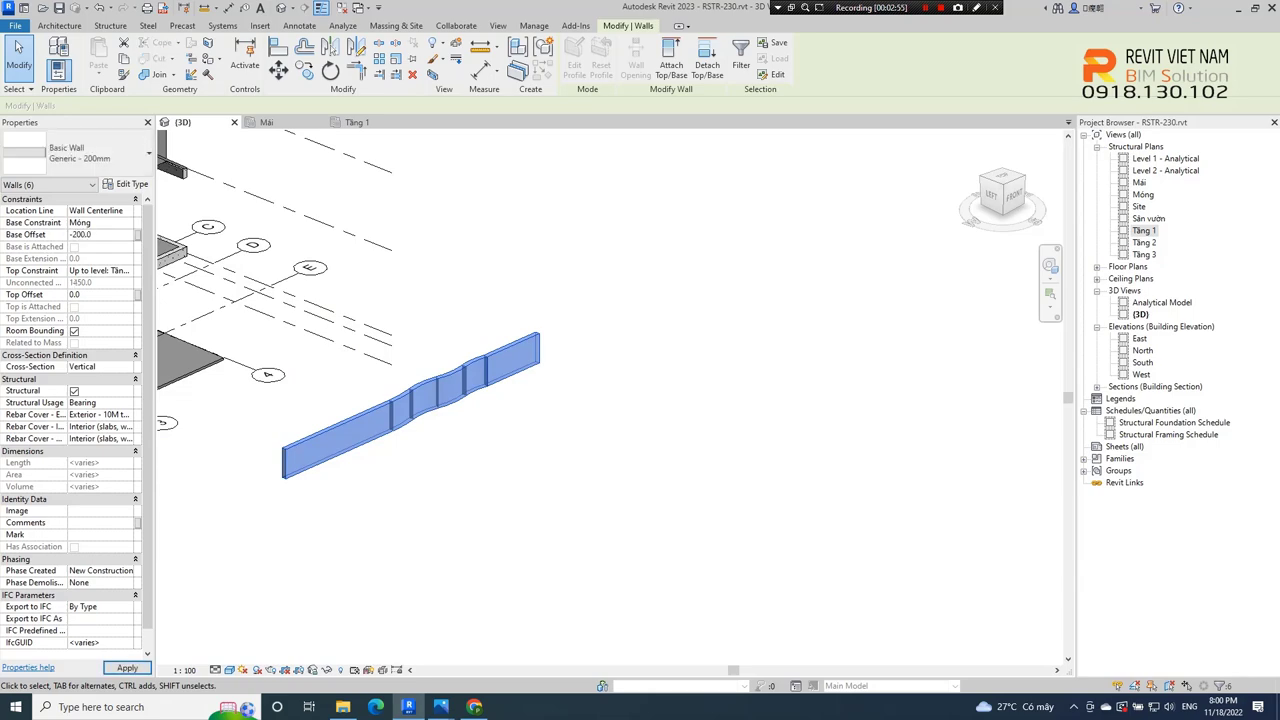
# Reselect the wavy wall chain from the TOP view and switch back to the Tầng 1 plan
pyautogui.press('Escape')
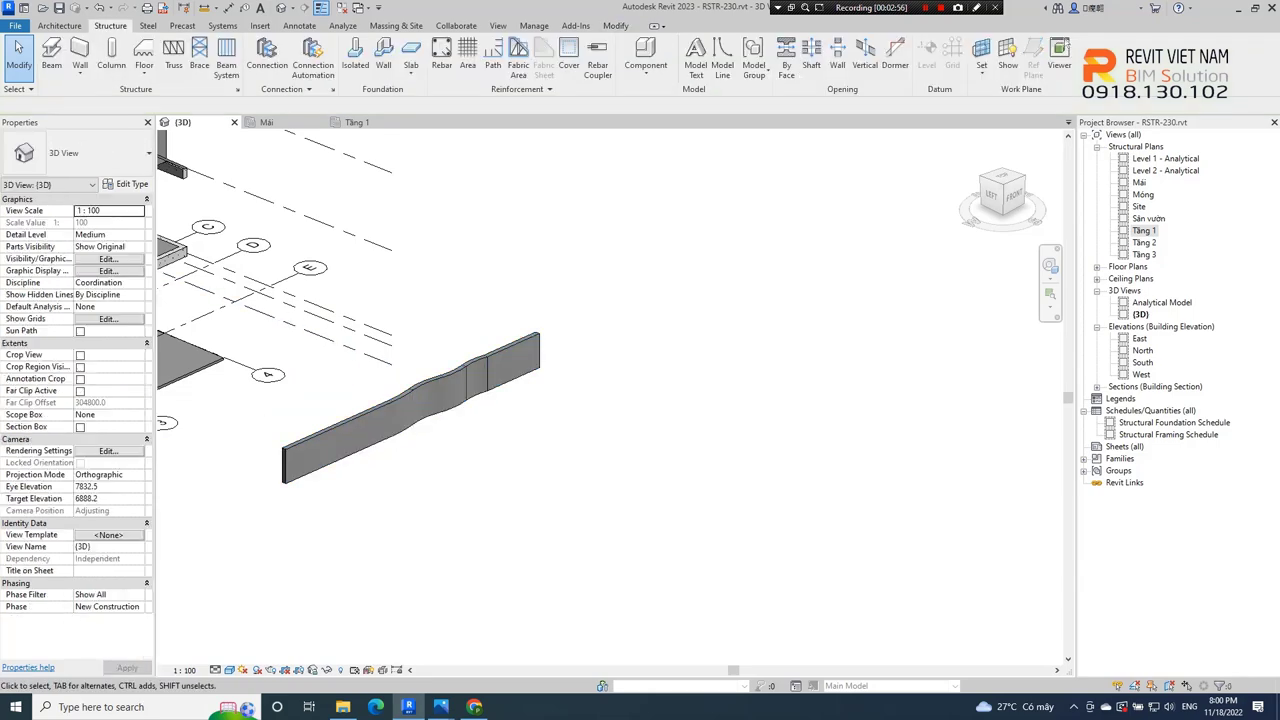
pyautogui.keyDown('shift'); pyautogui.moveTo(600, 400); pyautogui.dragTo(700, 400, button='middle'); pyautogui.keyUp('shift')
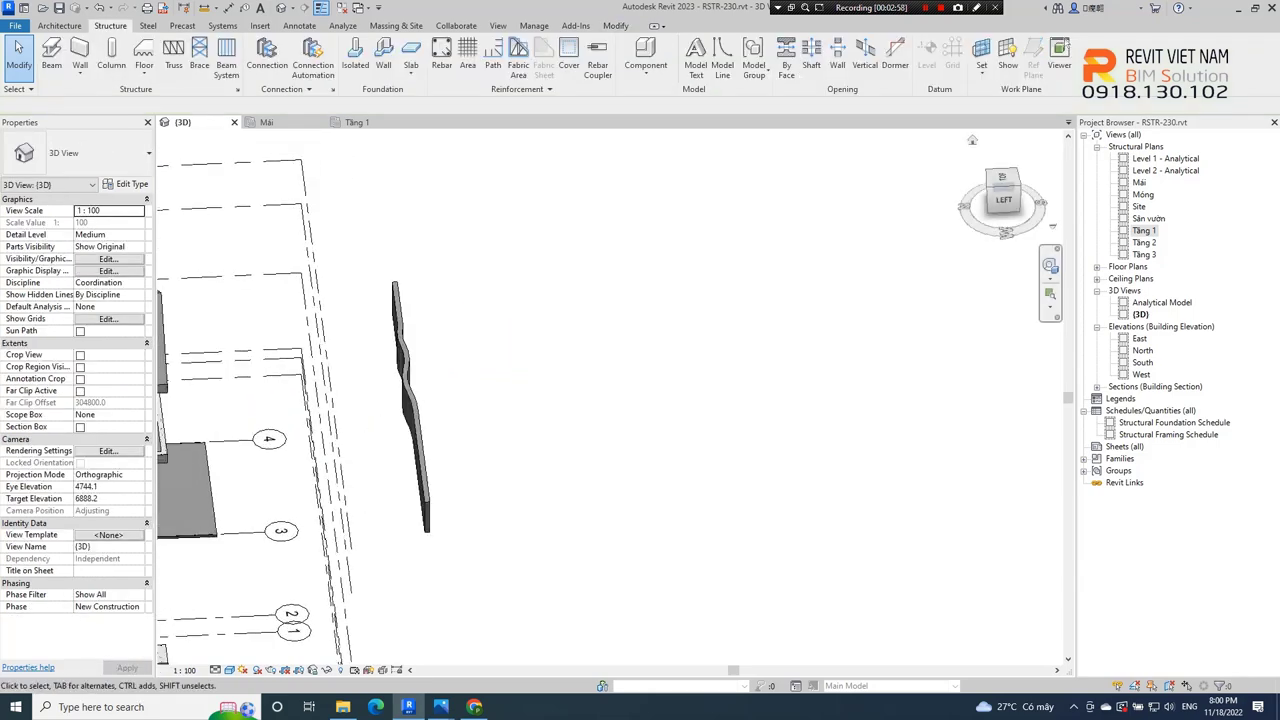
pyautogui.click(1002, 178)
pyautogui.scroll(3, 640, 380)
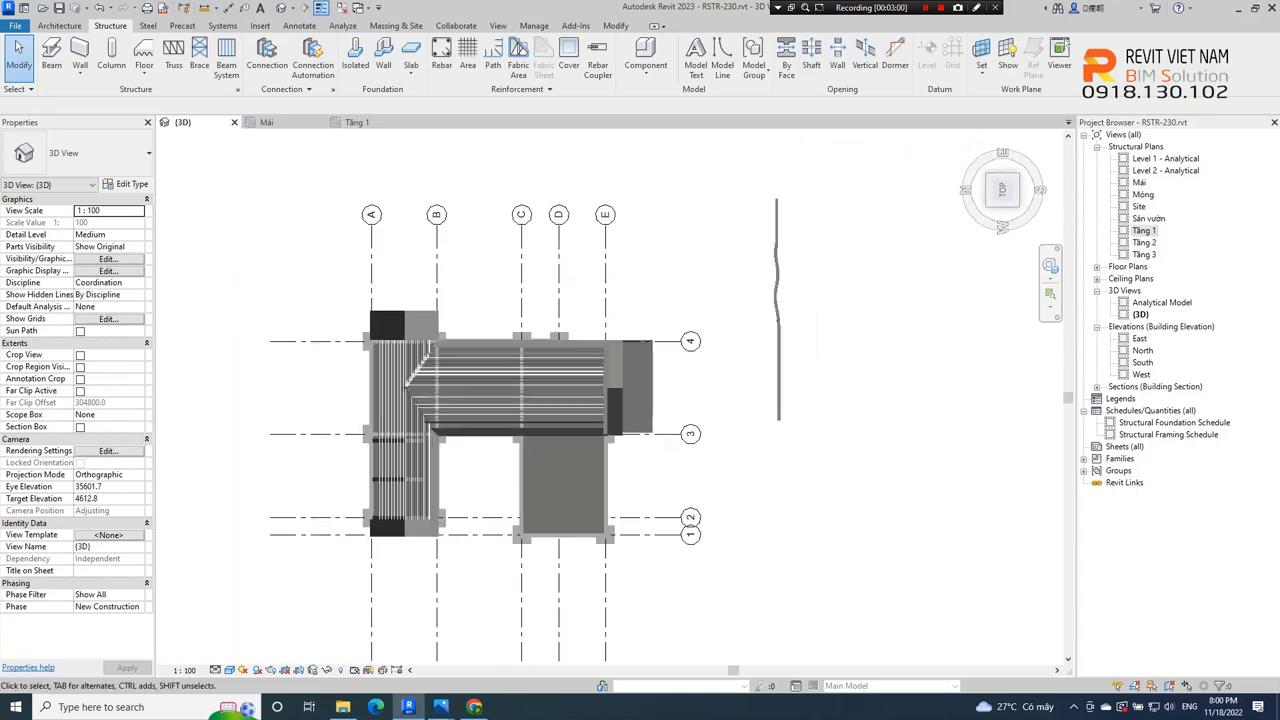
pyautogui.click(625, 370)
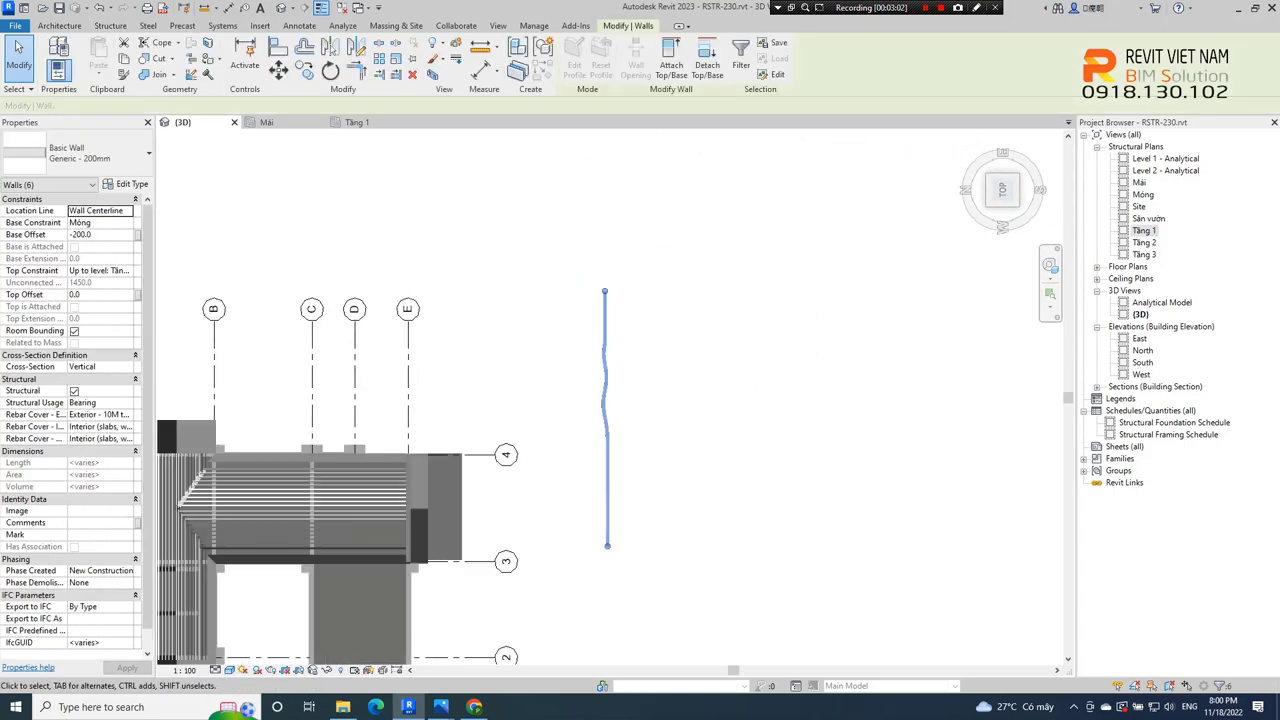
pyautogui.hotkey('ctrl', 'Tab')
pyautogui.scroll(1, 734, 470)
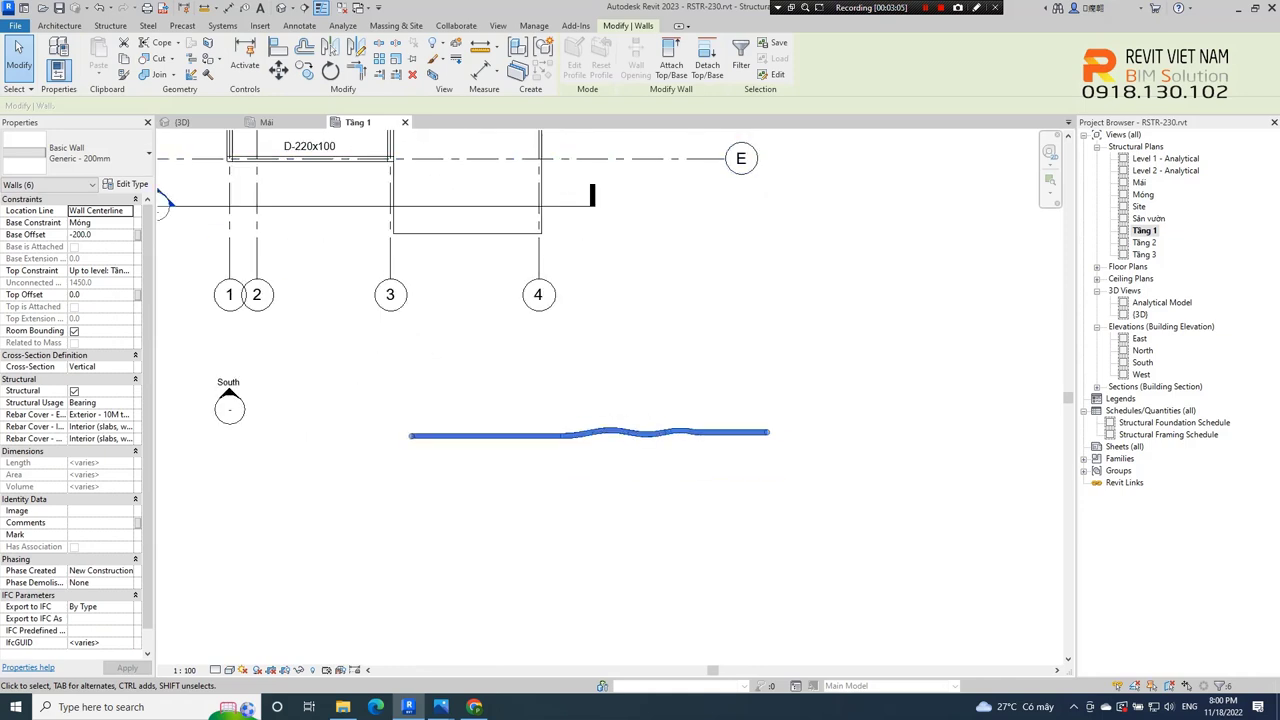
# Copy the wavy structural wall 3500 south of the original to form a parallel pair
pyautogui.press('m')
pyautogui.press('v')
pyautogui.scroll(2, 351, 399)
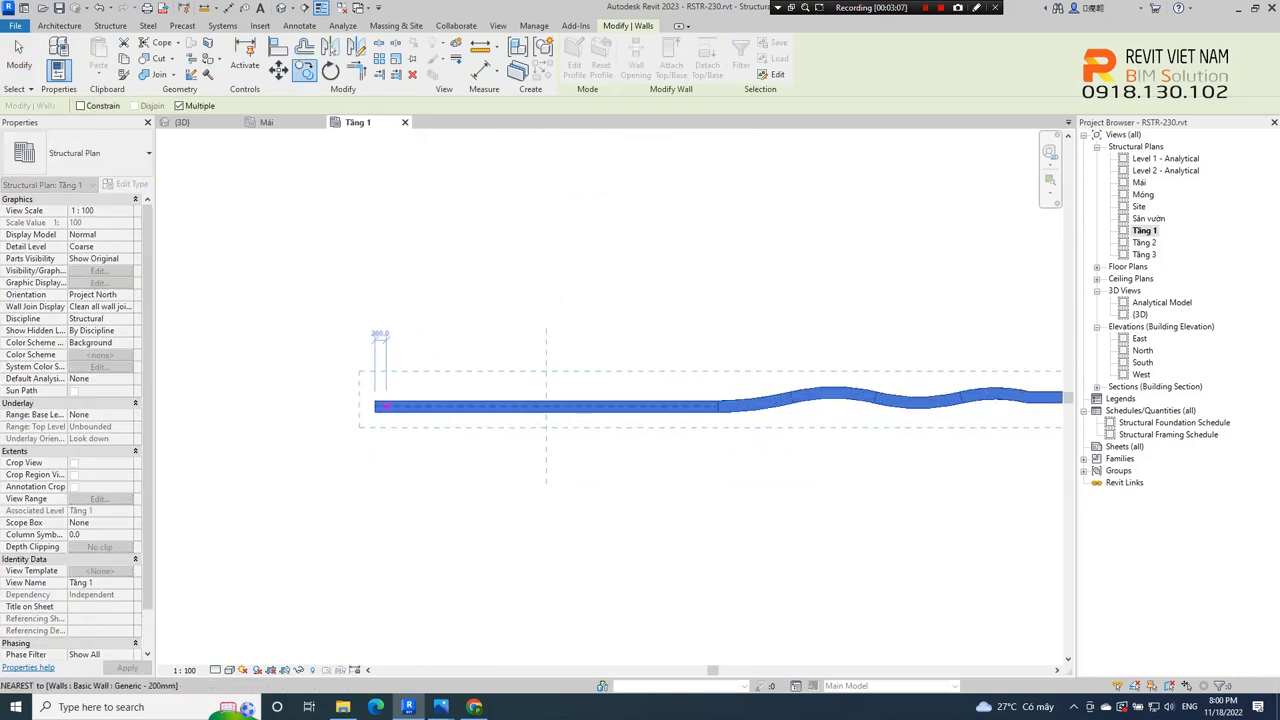
pyautogui.click(374, 406)
pyautogui.write('3500')
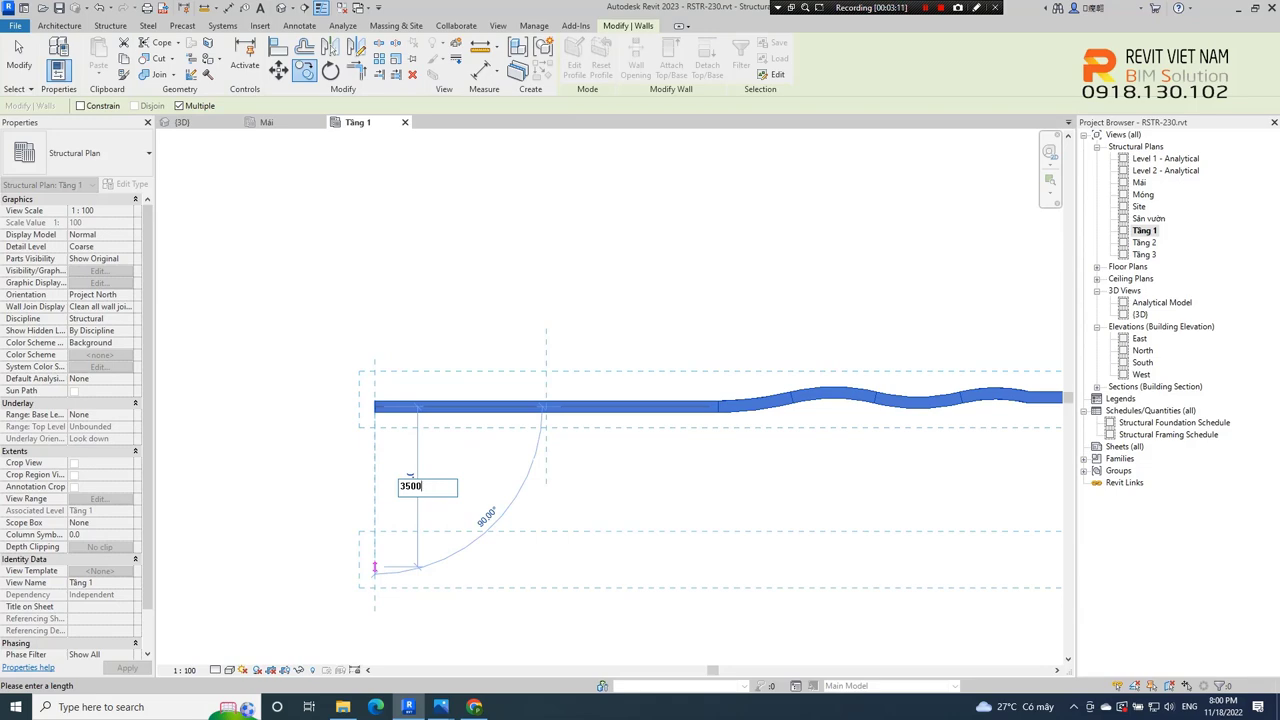
pyautogui.press('Return')
pyautogui.scroll(-1, 375, 567)
pyautogui.scroll(-1, 375, 567)
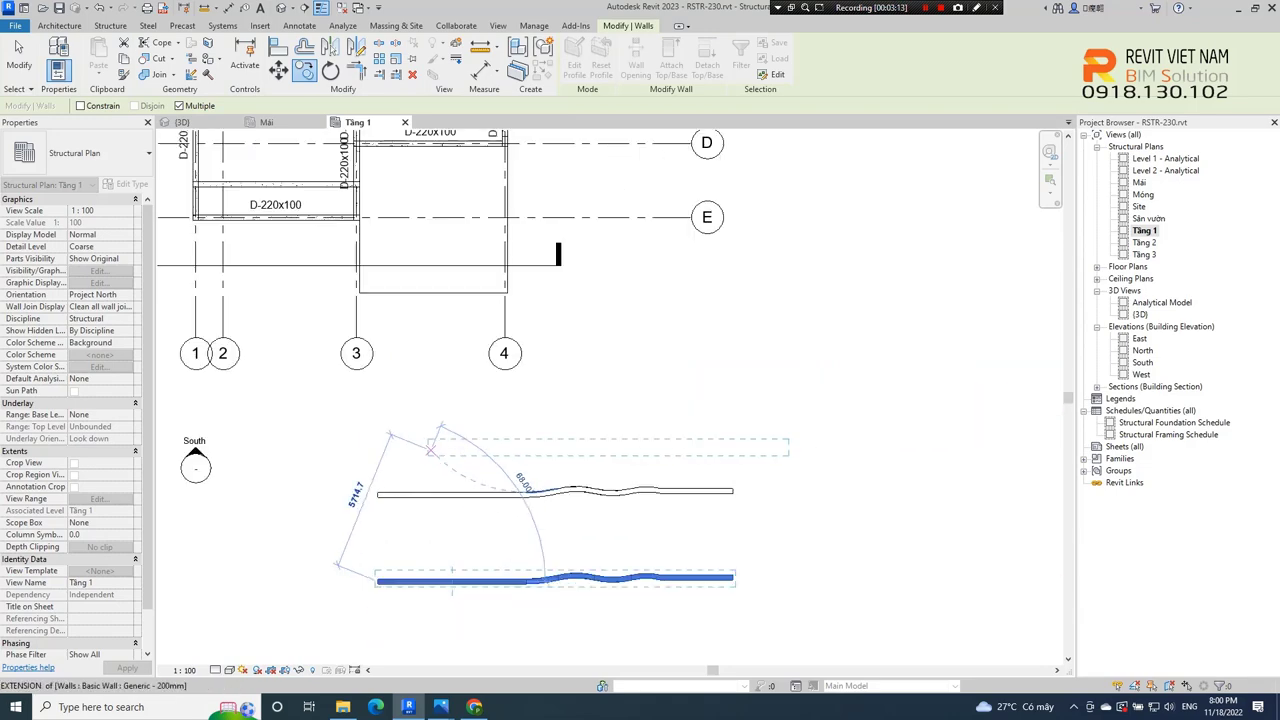
pyautogui.scroll(-1, 375, 567)
pyautogui.press('Escape')
# Show the Slab options in the Structure tab's Foundation panel
pyautogui.scroll(-3, 380, 215)
pyautogui.scroll(2, 380, 215)
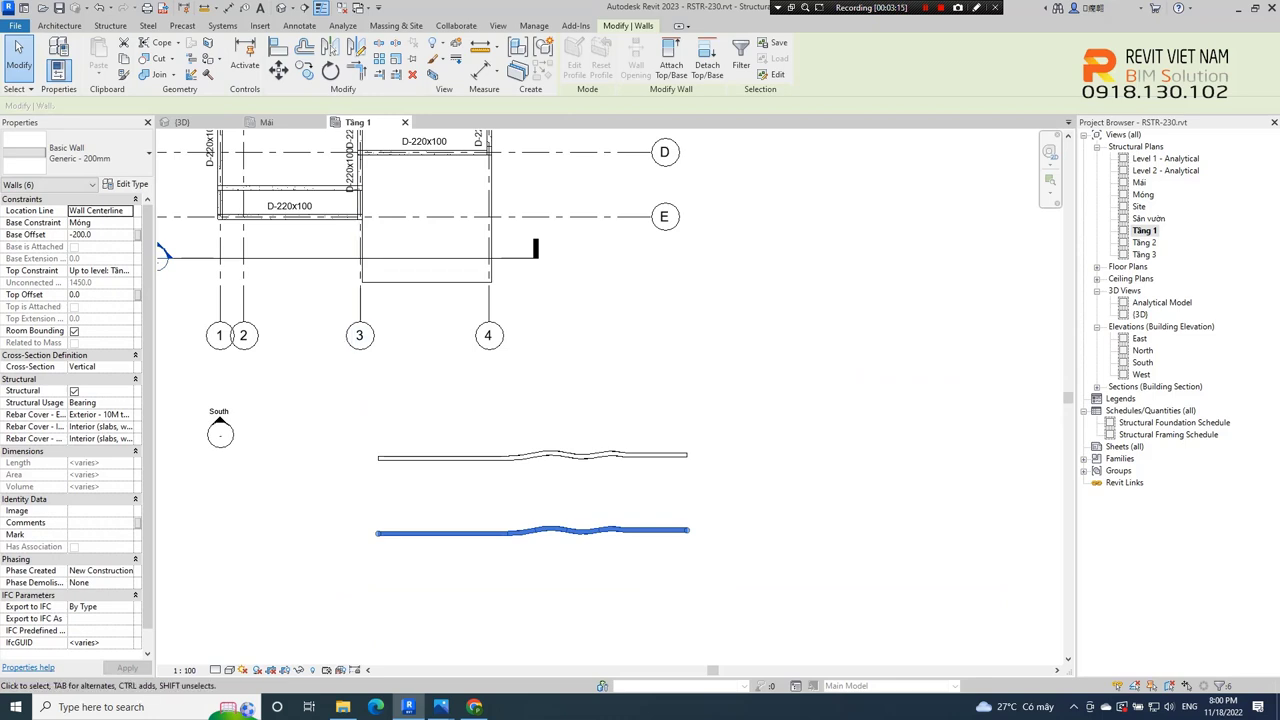
pyautogui.scroll(-1, 381, 352)
pyautogui.click(110, 25)
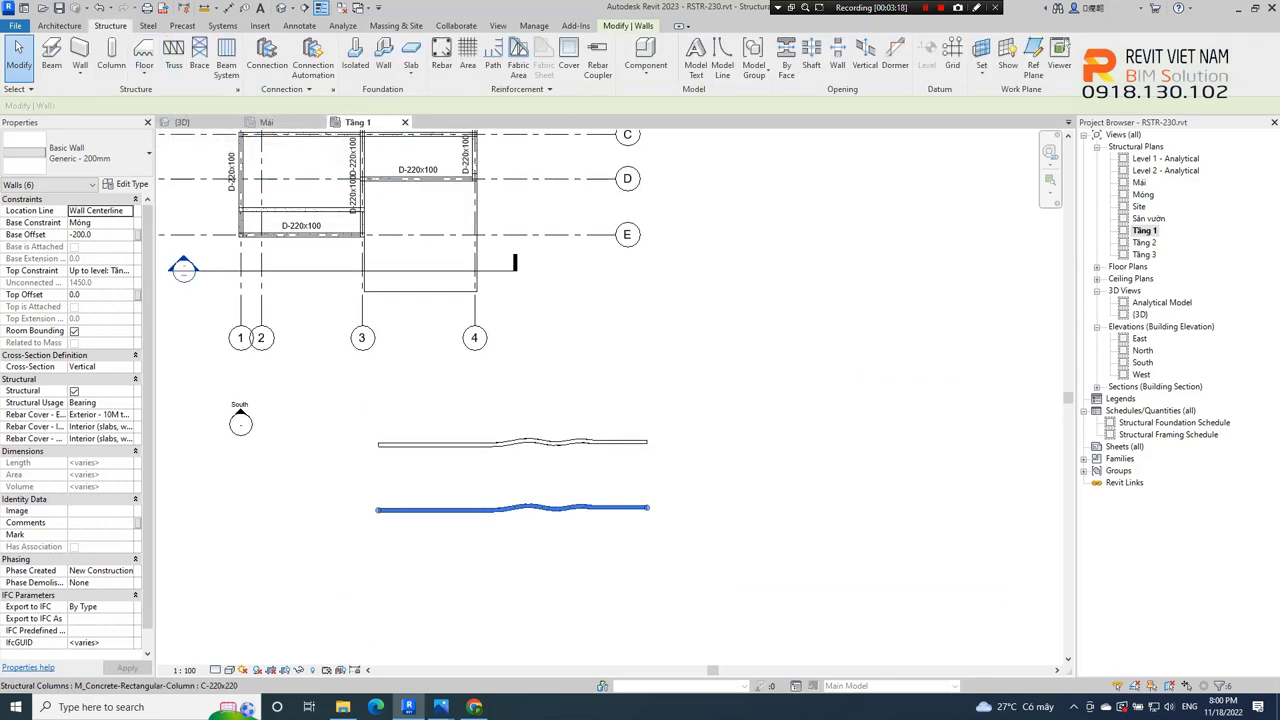
pyautogui.click(410, 60)
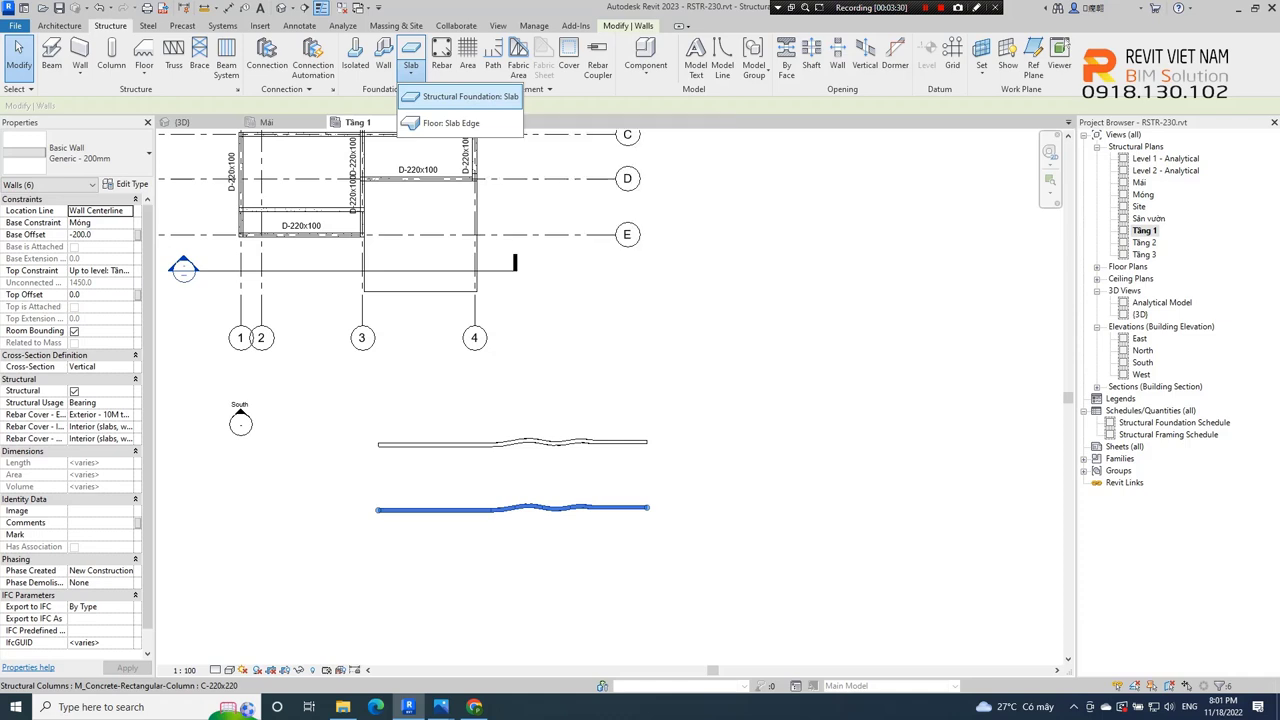
# Start a Structural Foundation: Slab sketch on level Móng using the 200mm Foundation Slab type
pyautogui.click(455, 97)
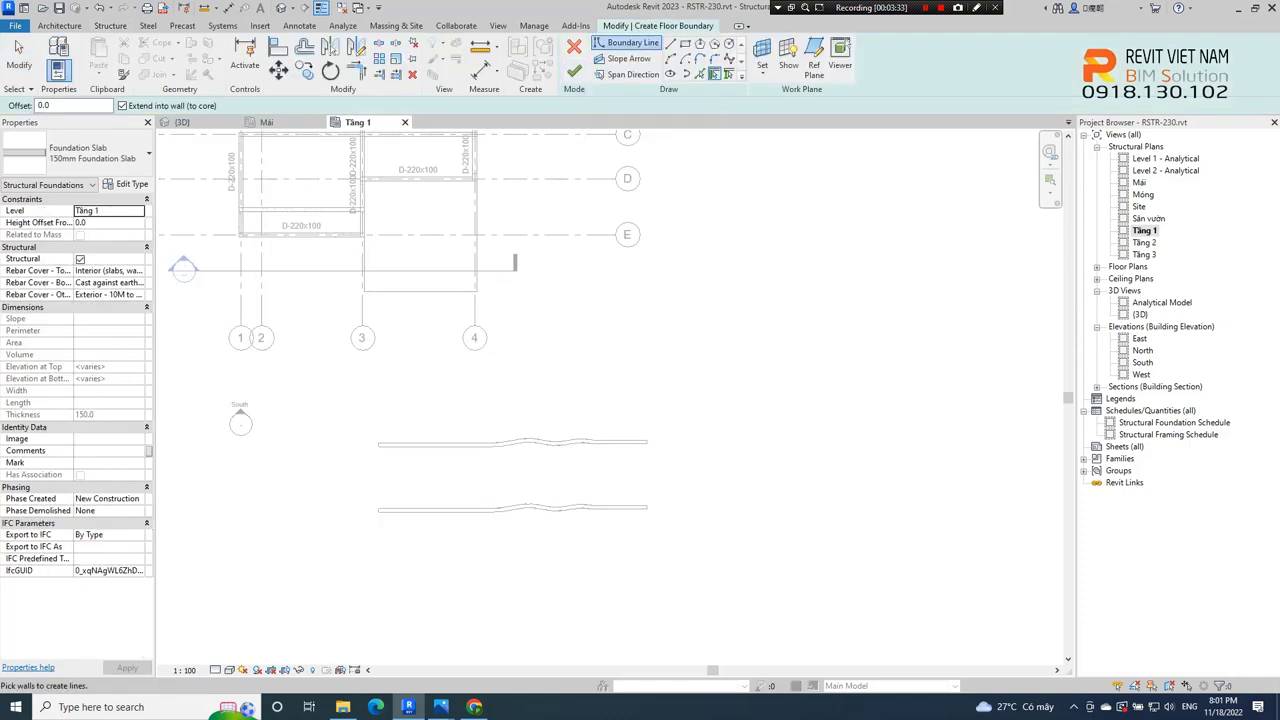
pyautogui.click(138, 210)
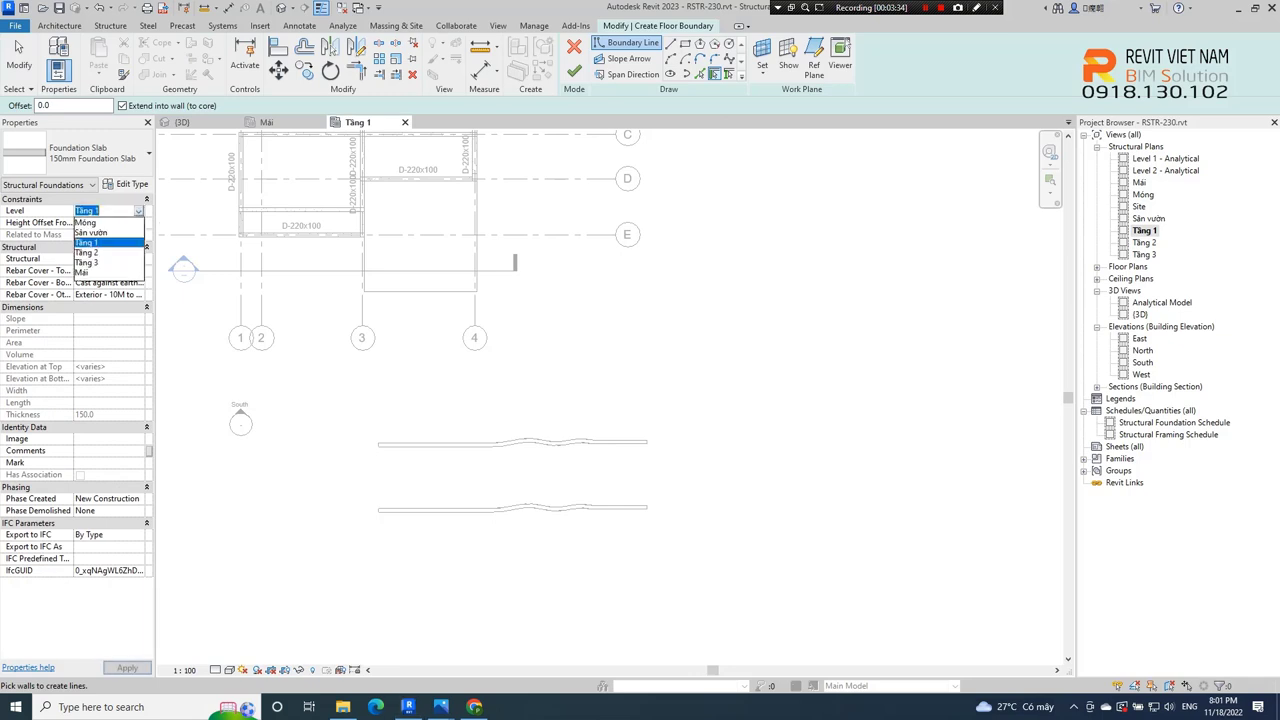
pyautogui.click(100, 220)
pyautogui.click(127, 667)
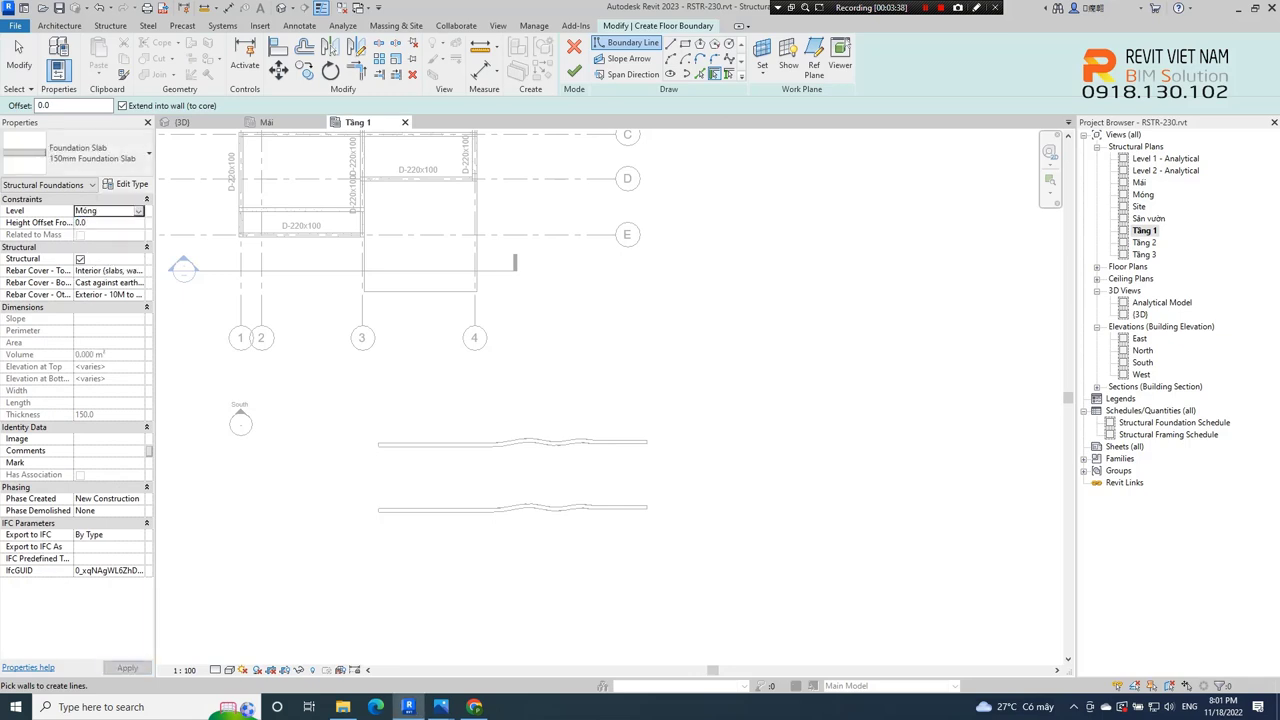
pyautogui.click(78, 153)
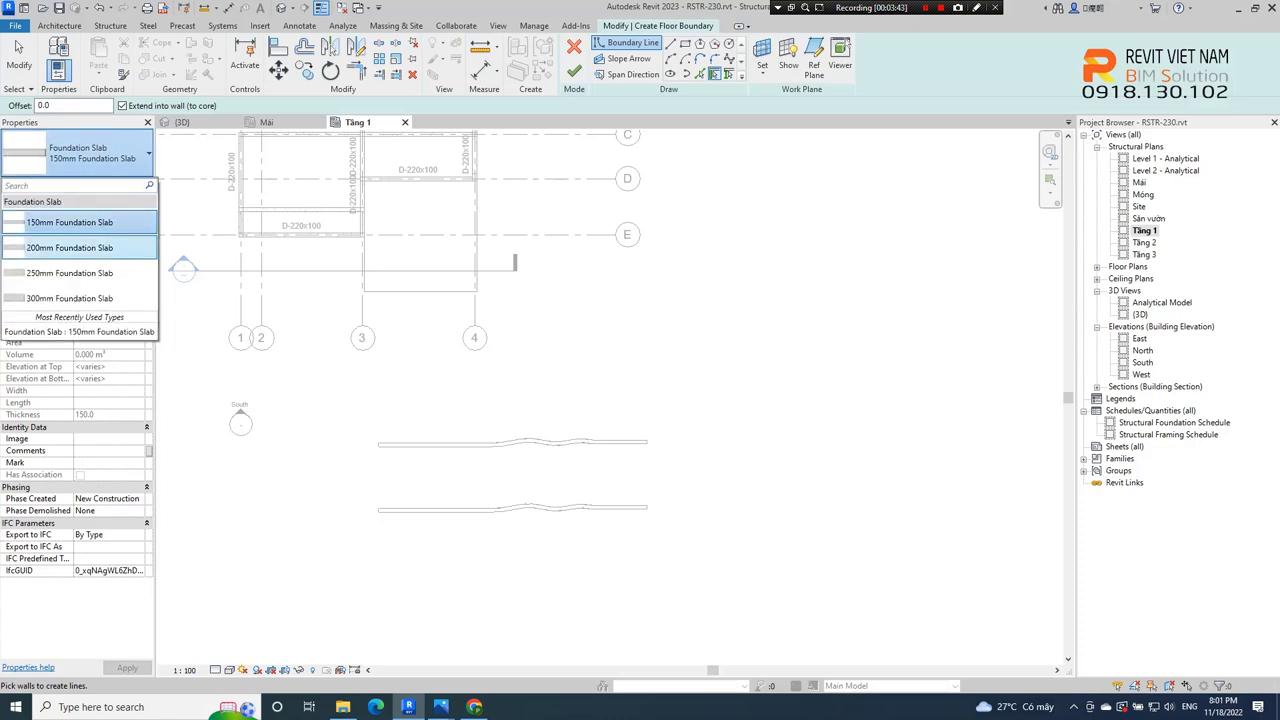
pyautogui.click(70, 247)
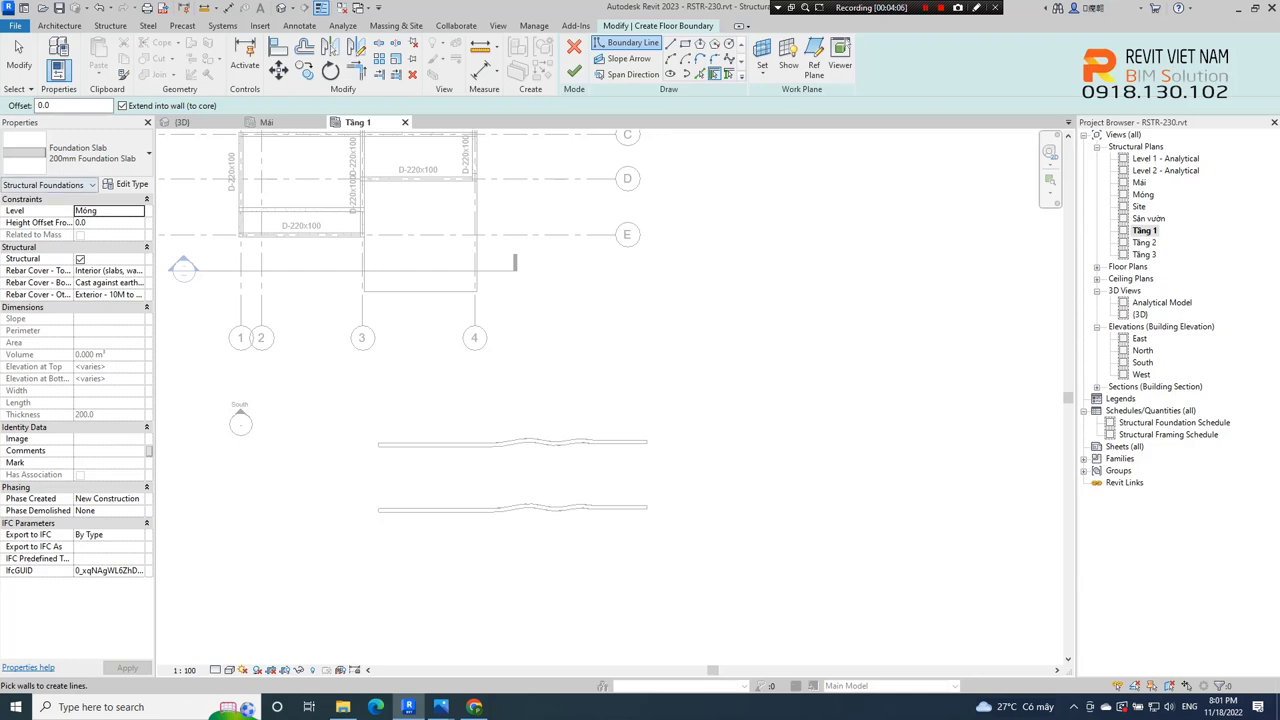
pyautogui.scroll(1, 580, 511)
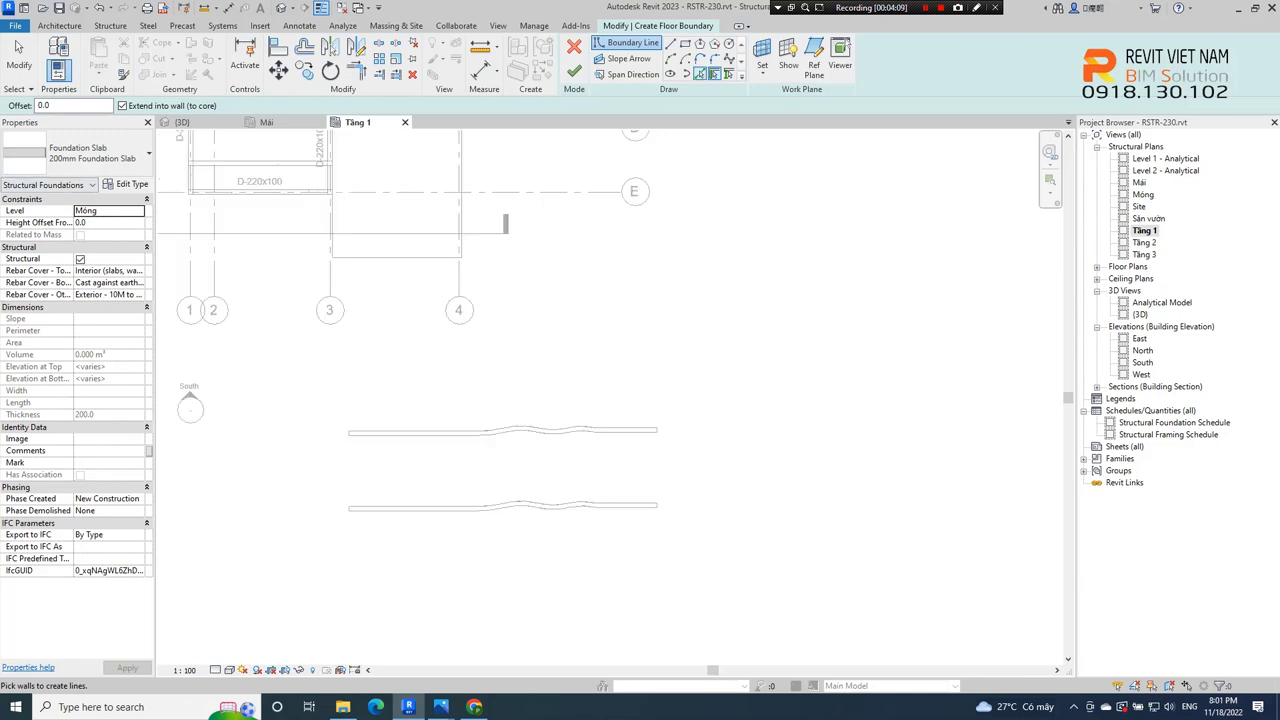
# Use Pick Lines (PL) to add the upper wavy wall's straight and curved edges to the slab boundary
pyautogui.press('p')
pyautogui.press('l')
pyautogui.scroll(1, 421, 400)
pyautogui.click(400, 431)
pyautogui.scroll(2, 420, 430)
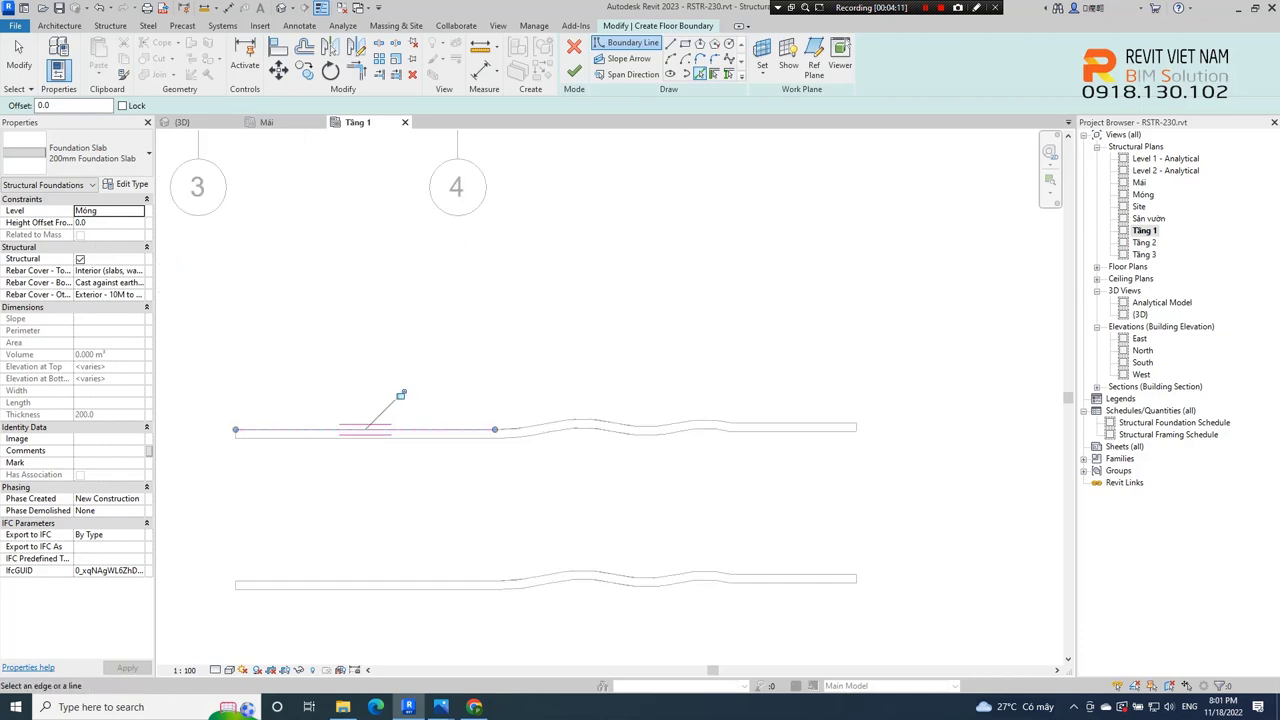
pyautogui.click(522, 427)
pyautogui.click(585, 423)
pyautogui.click(645, 428)
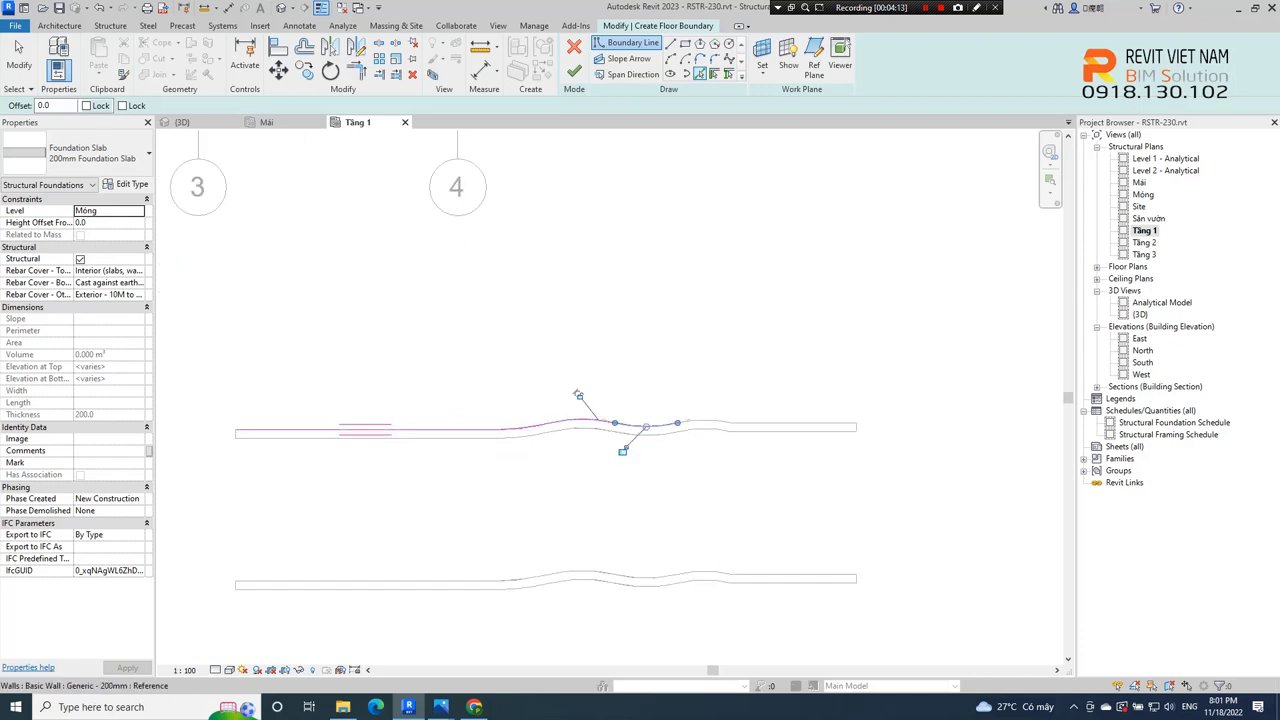
pyautogui.click(705, 425)
pyautogui.click(795, 427)
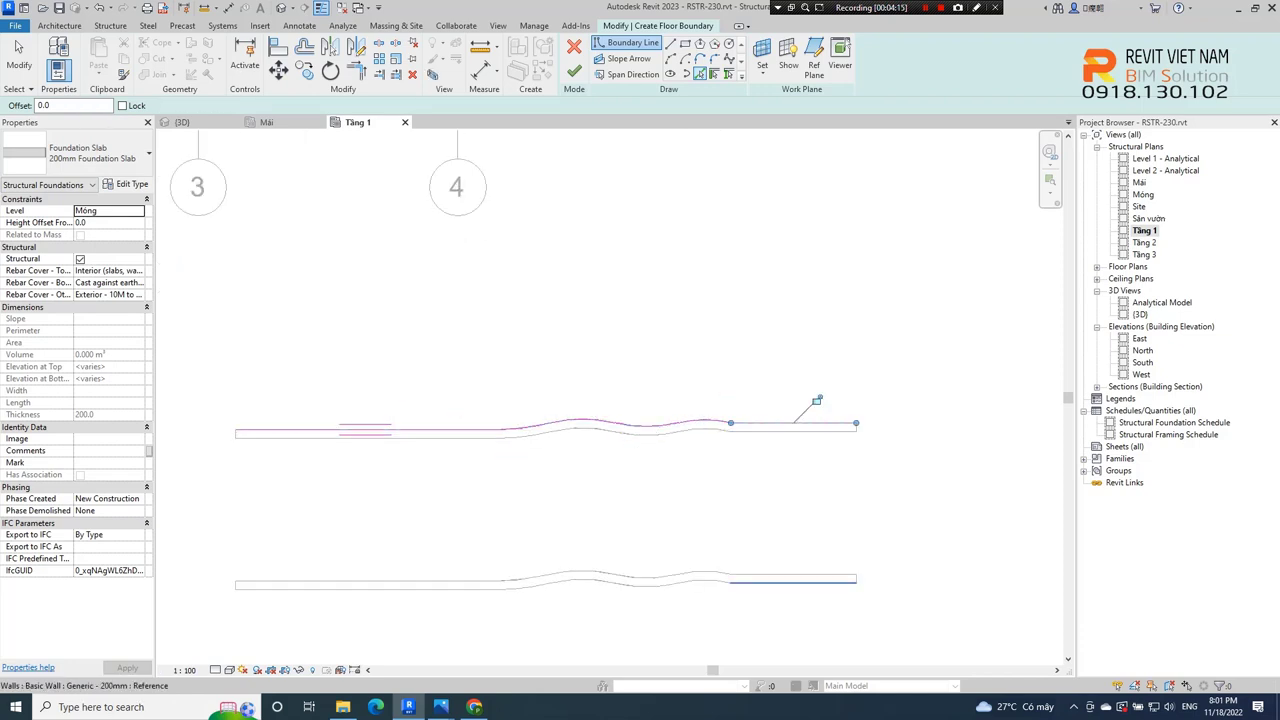
# Add all the lower wavy wall's edge pieces to the slab boundary
pyautogui.click(795, 580)
pyautogui.click(700, 582)
pyautogui.click(640, 584)
pyautogui.click(582, 581)
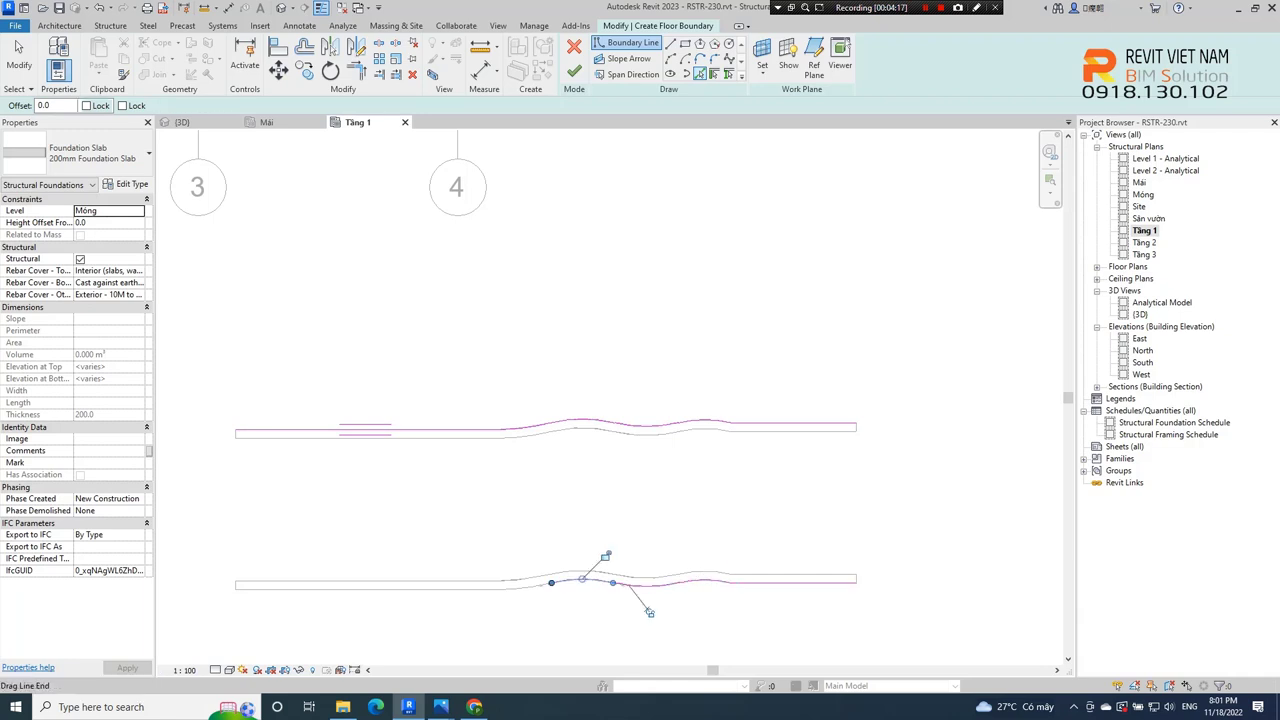
pyautogui.click(525, 586)
pyautogui.click(495, 589)
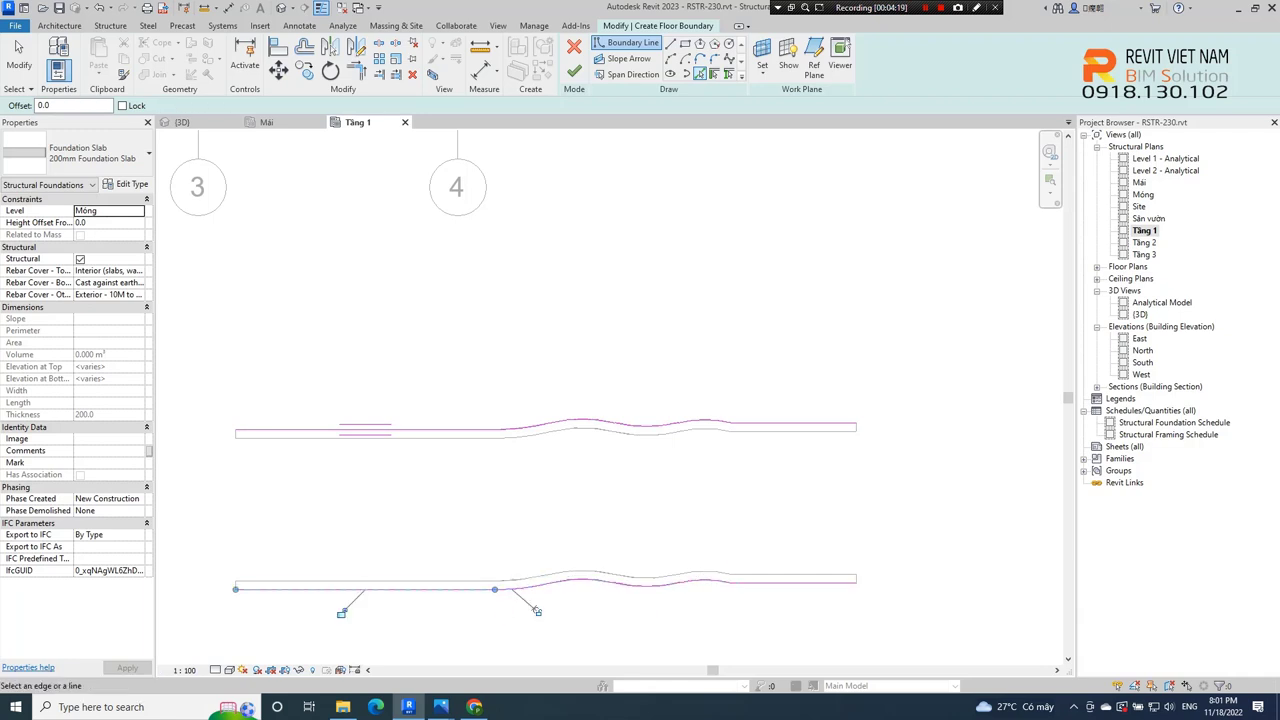
# Draw straight lines closing the left and right ends of the slab boundary
pyautogui.press('l')
pyautogui.press('i')
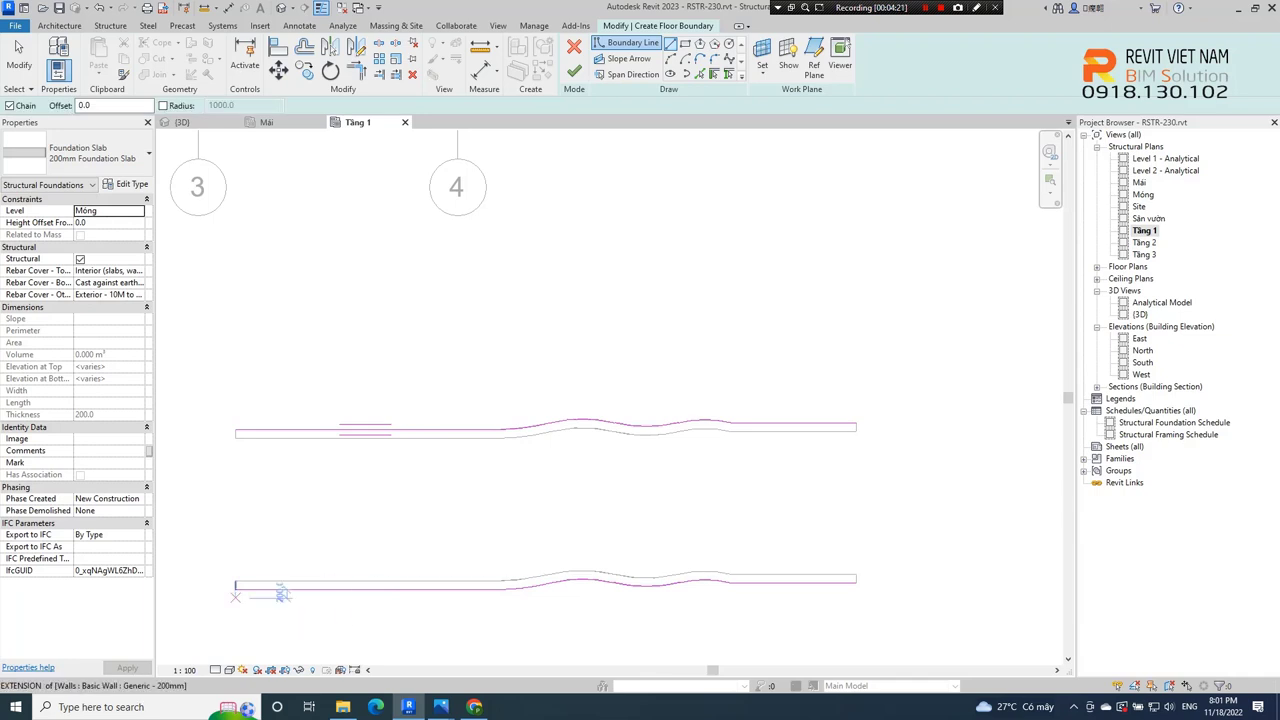
pyautogui.click(235, 430)
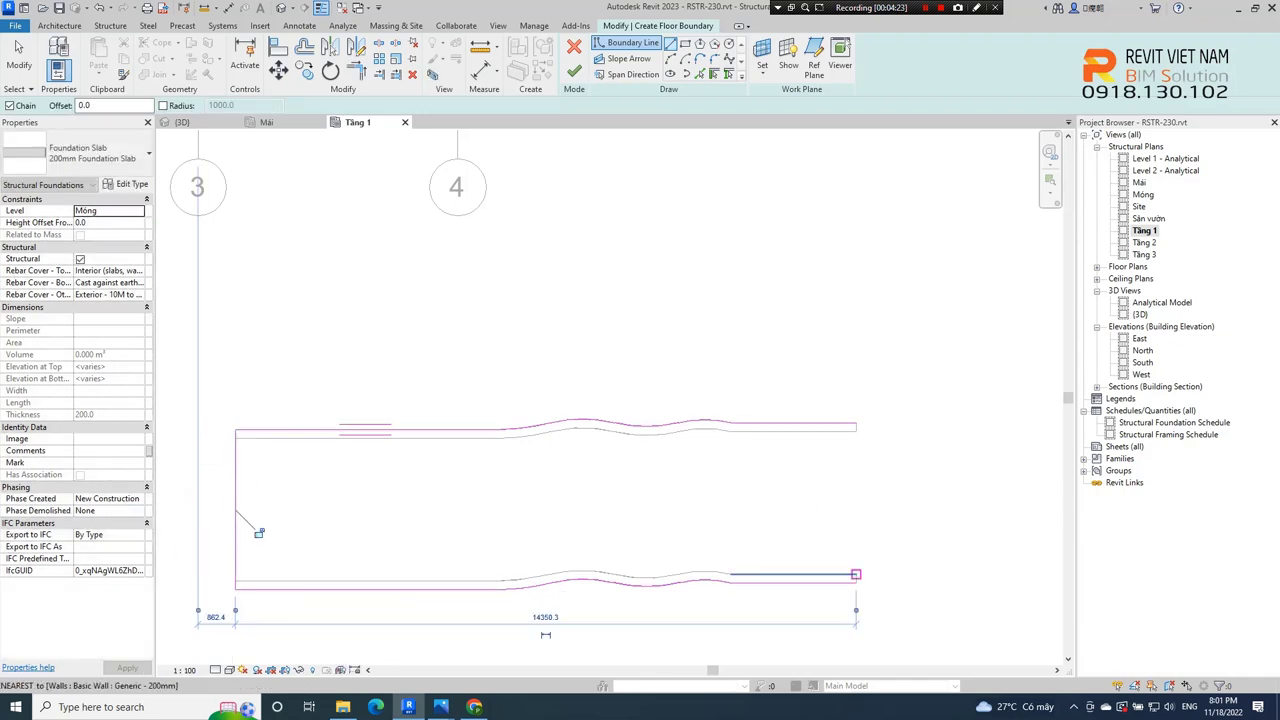
pyautogui.click(856, 583)
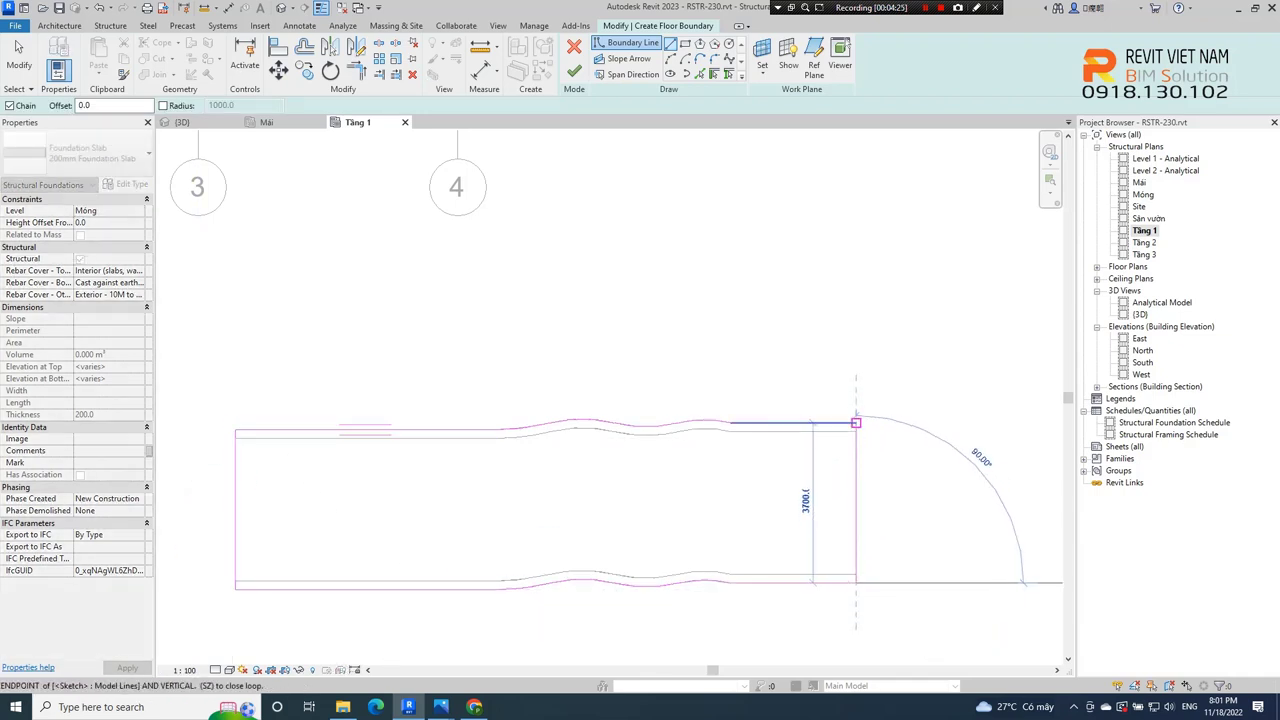
pyautogui.click(856, 425)
# Finish the slab, inspect it in the {3D} view, then return to the Tầng 1 plan
pyautogui.click(573, 71)
pyautogui.scroll(-2, 597, 244)
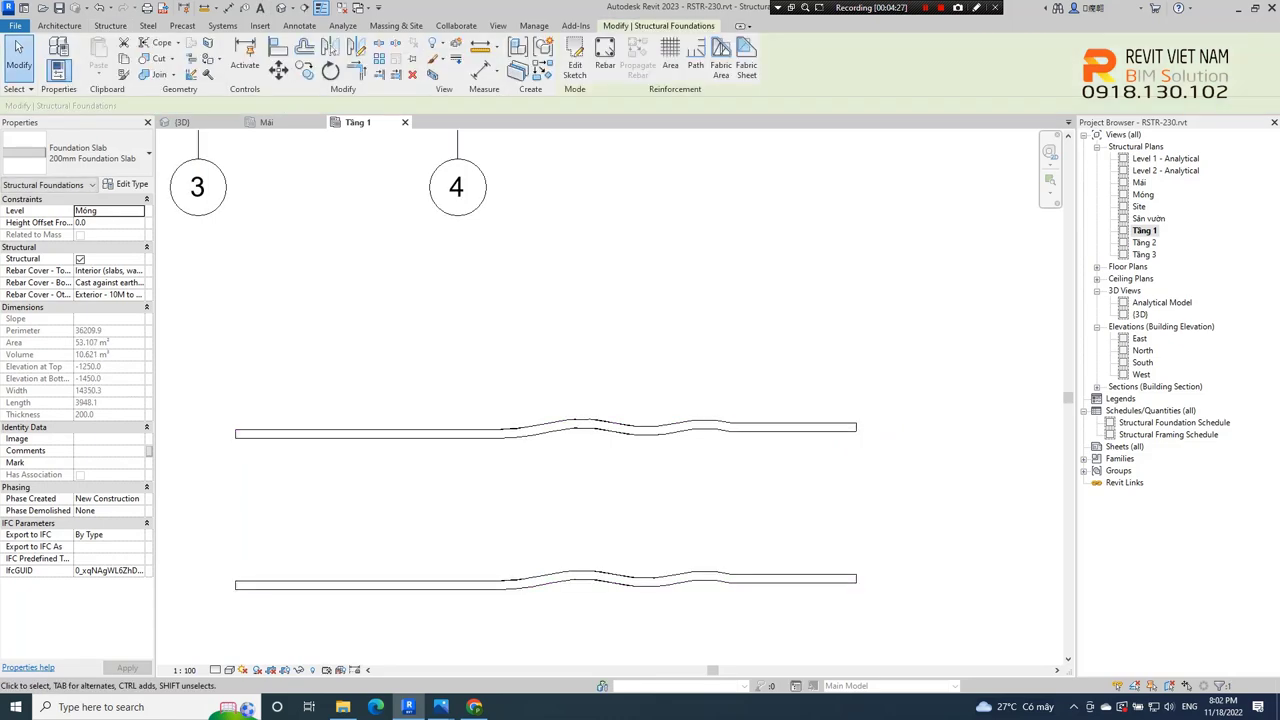
pyautogui.click(281, 7)
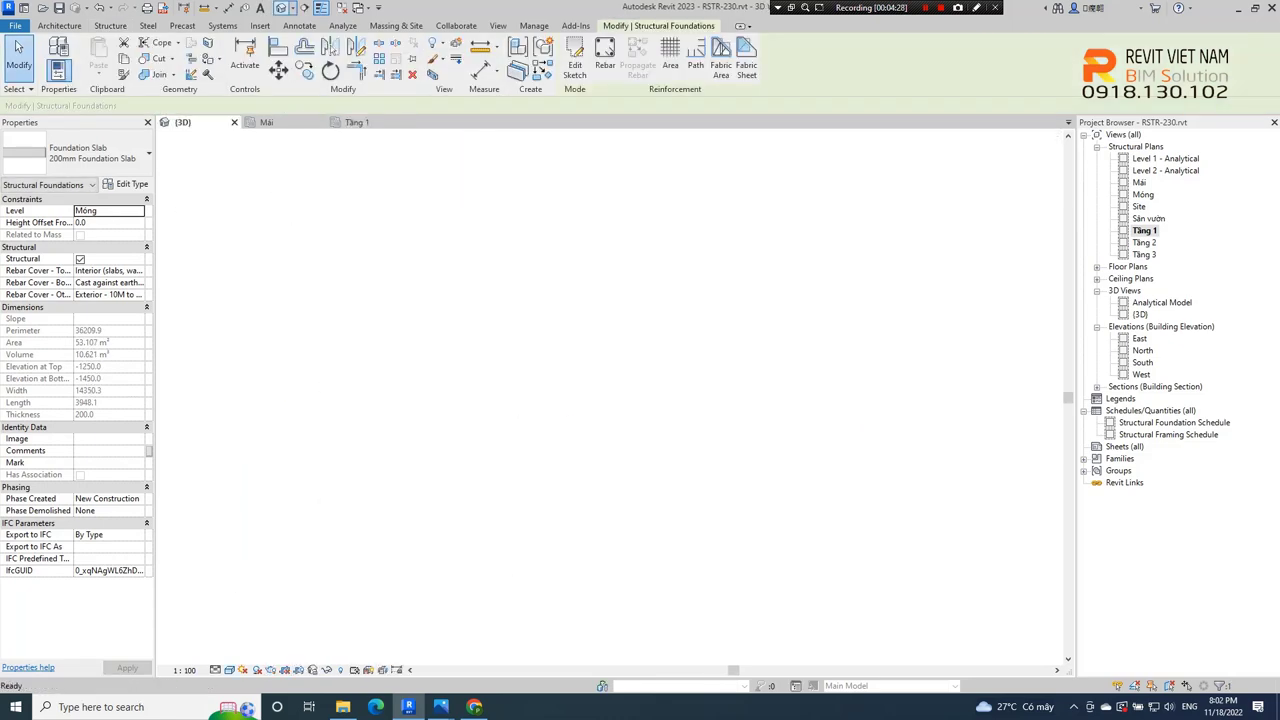
pyautogui.moveTo(500, 400)
pyautogui.keyDown('shift'); pyautogui.mouseDown(button='middle')
pyautogui.moveTo(620, 575)
pyautogui.moveTo(686, 460)
pyautogui.moveTo(650, 360)
pyautogui.moveTo(640, 380)
pyautogui.mouseUp(button='middle'); pyautogui.keyUp('shift')
pyautogui.click(686, 460)
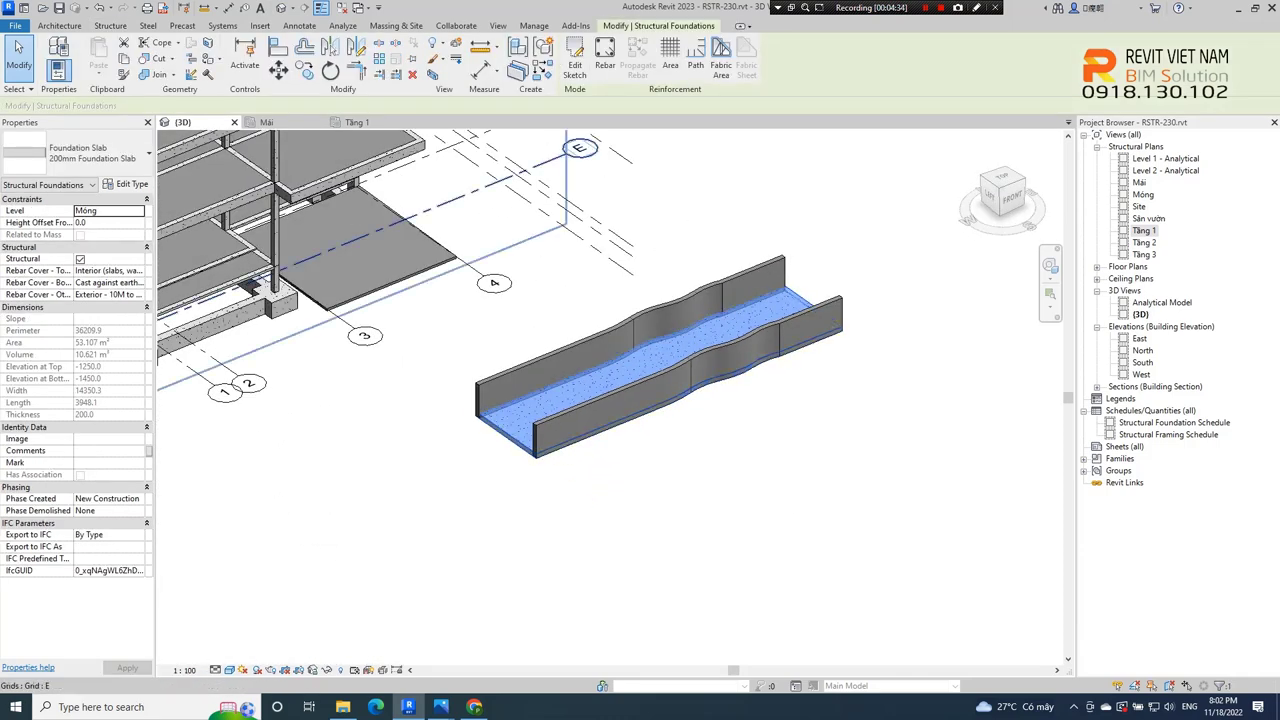
pyautogui.doubleClick(1143, 230)
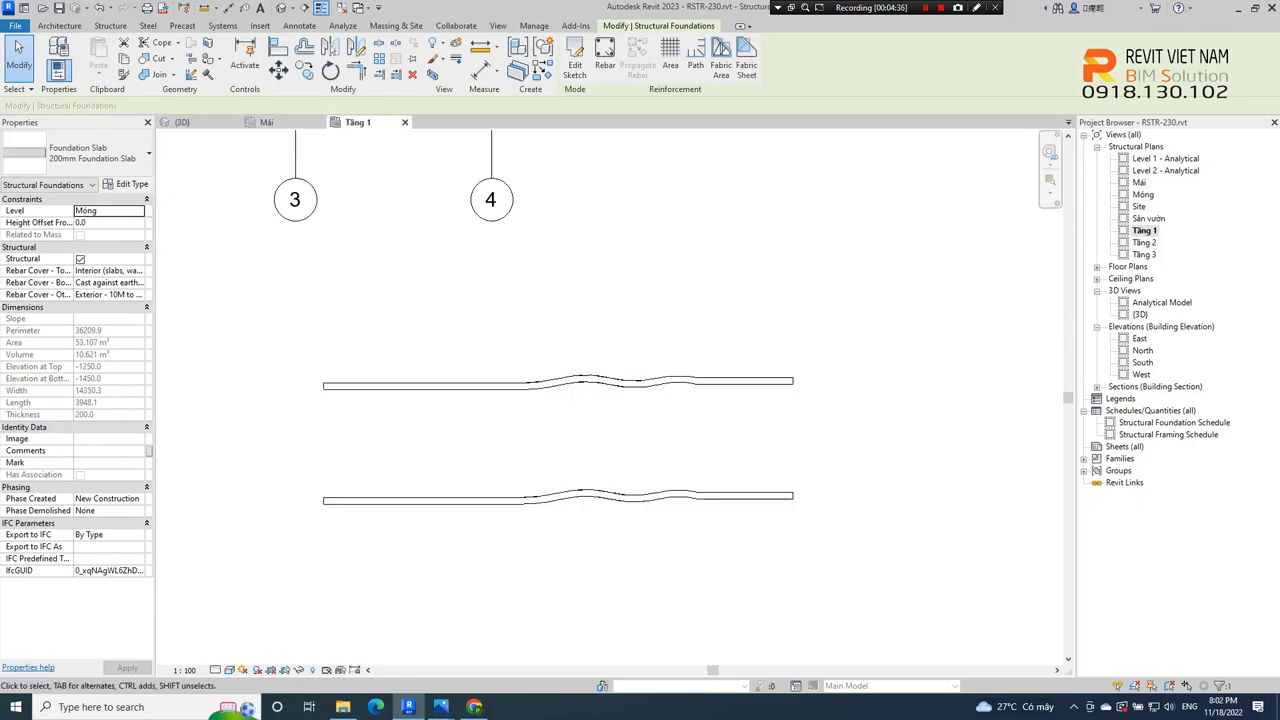
pyautogui.click(59, 25)
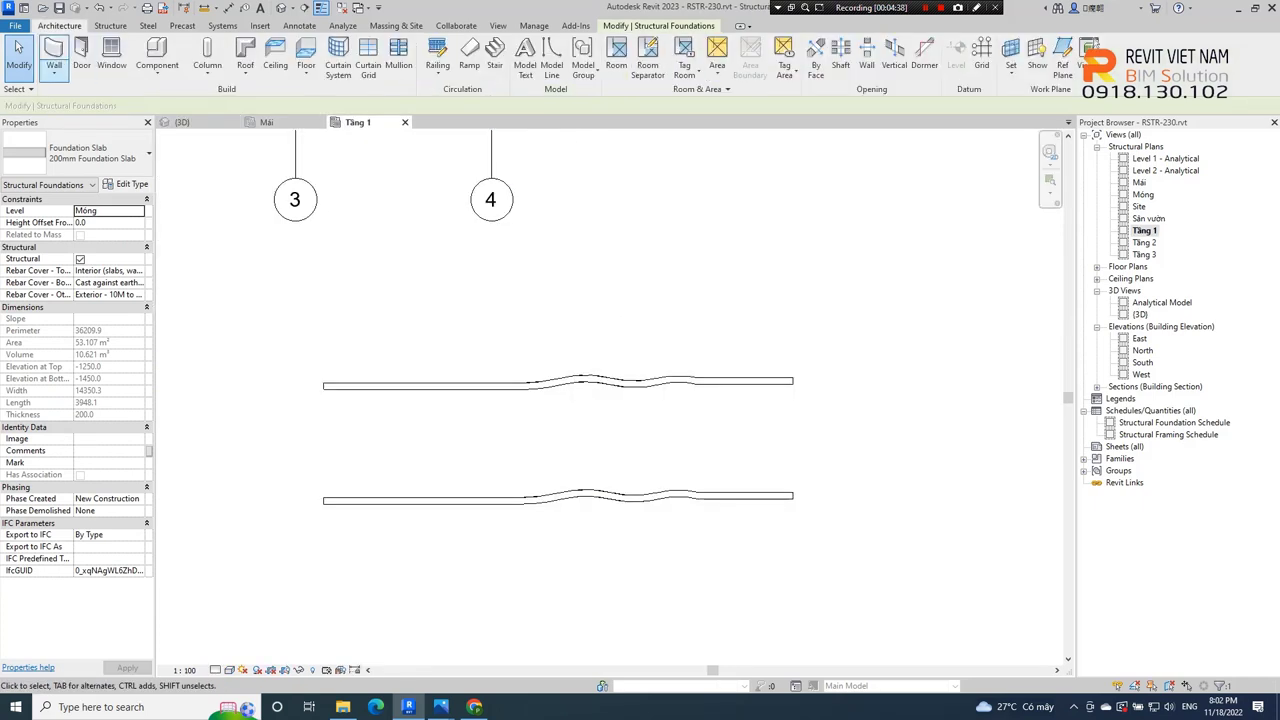
# Draw a straight structural wall closing the left end between the two wavy walls
pyautogui.click(53, 74)
pyautogui.click(92, 122)
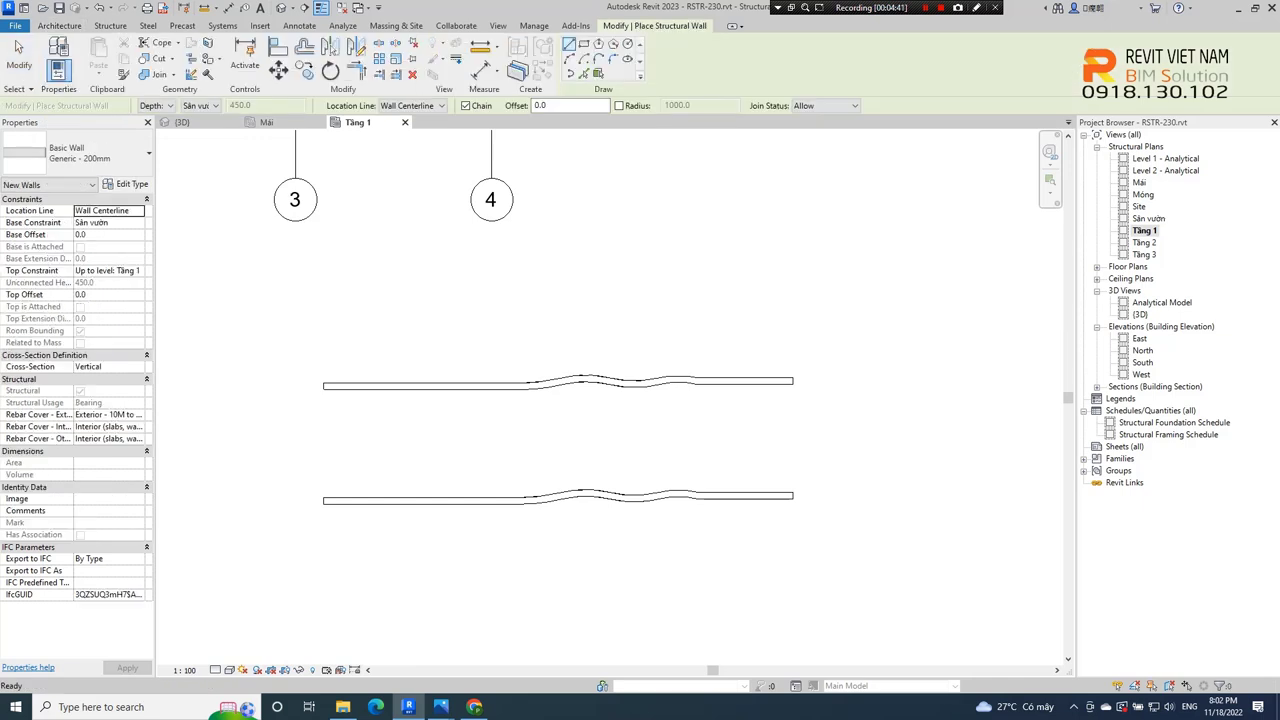
pyautogui.scroll(2, 330, 500)
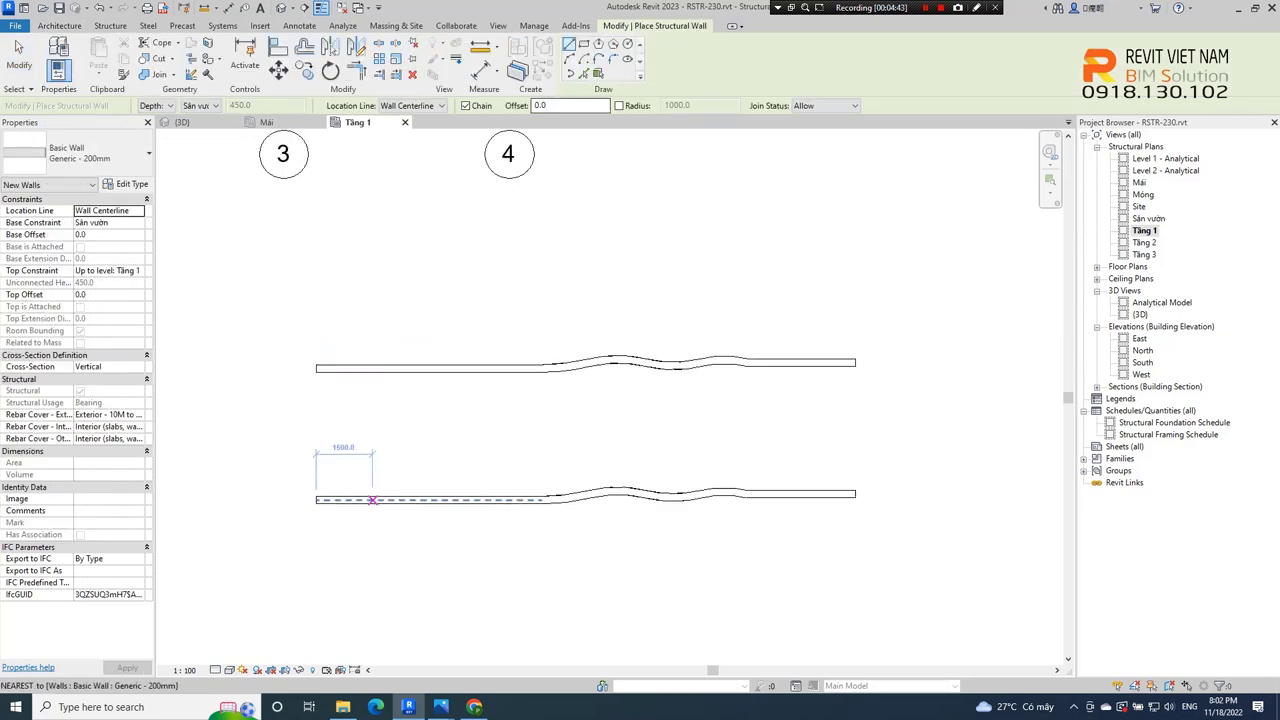
pyautogui.click(330, 507)
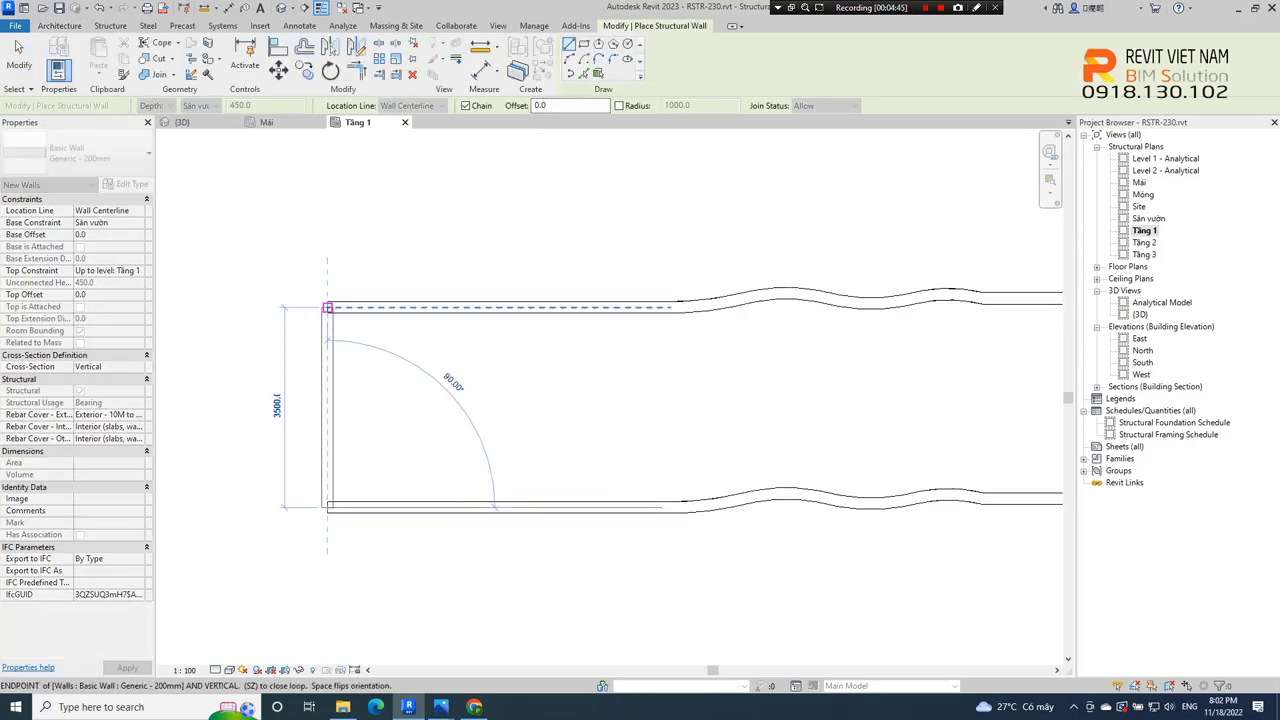
pyautogui.click(328, 307)
pyautogui.rightClick(434, 382)
pyautogui.click(466, 388)
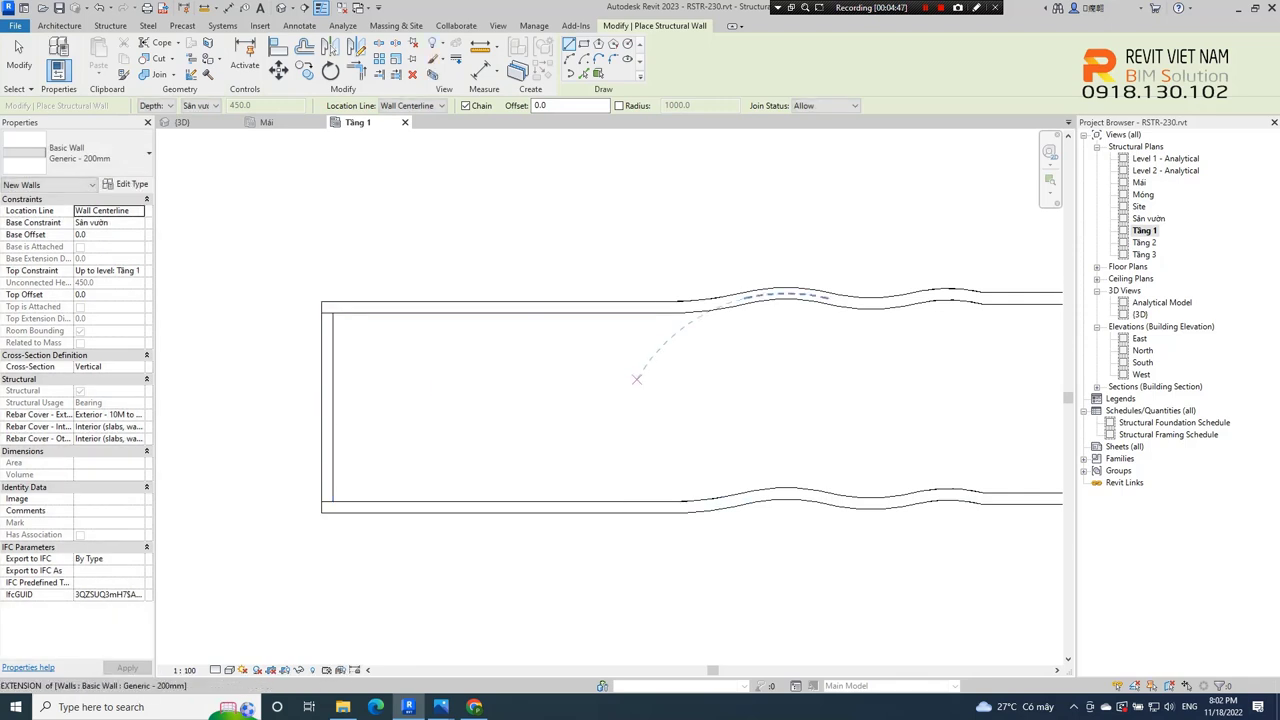
# Set the base level to Móng and draw the right end structural wall between the wavy walls
pyautogui.click(108, 222)
pyautogui.click(140, 222)
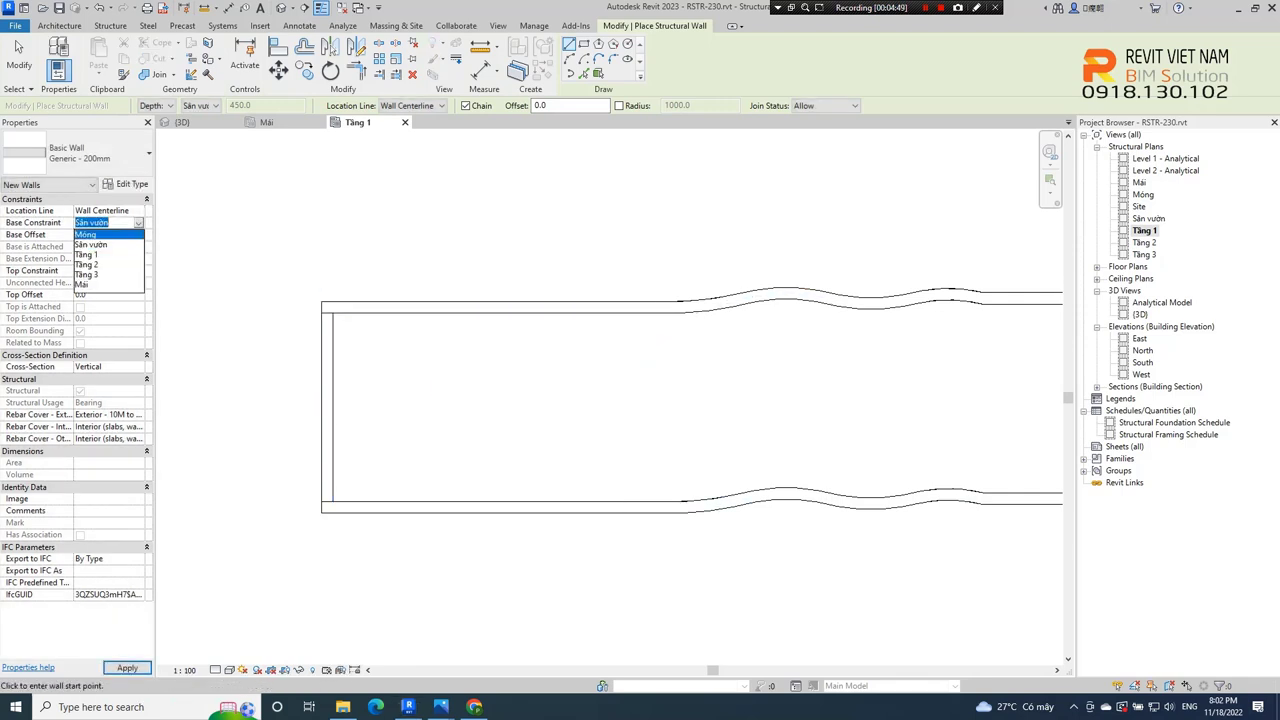
pyautogui.click(100, 250)
pyautogui.moveTo(600, 400); pyautogui.dragTo(260, 375, button='middle')
pyautogui.click(804, 474)
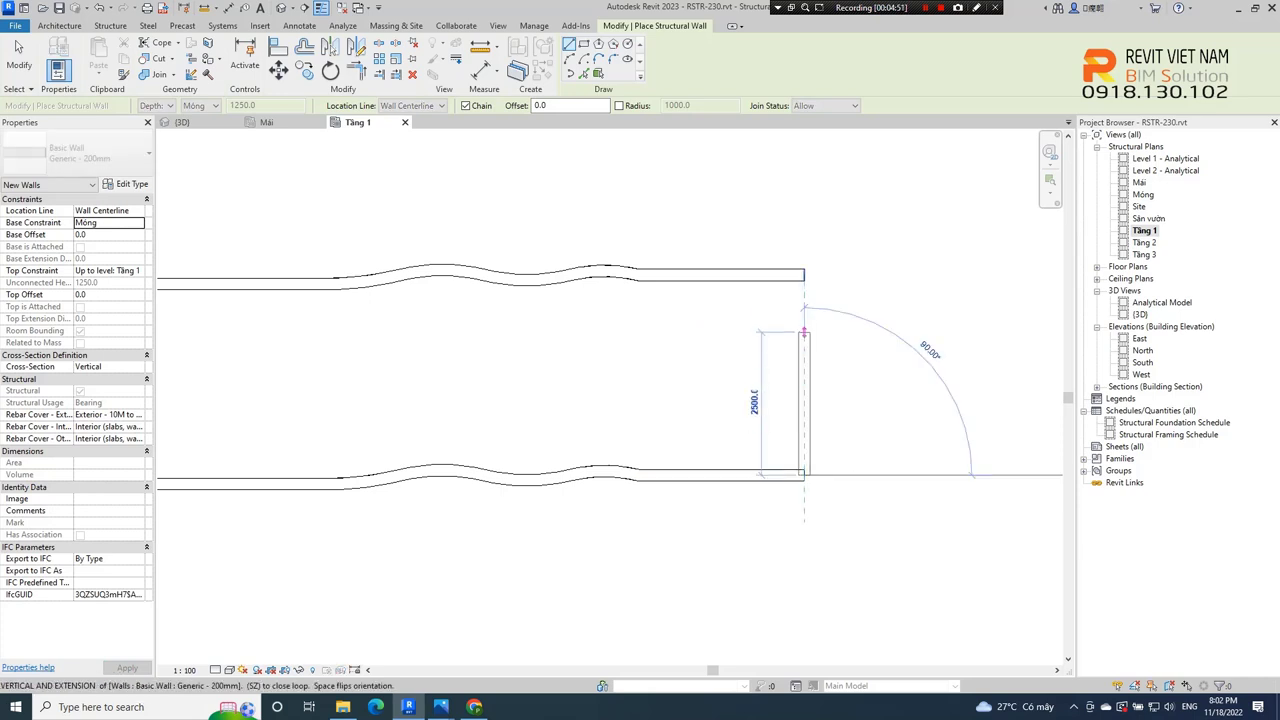
pyautogui.click(804, 275)
pyautogui.rightClick(877, 313)
pyautogui.click(905, 321)
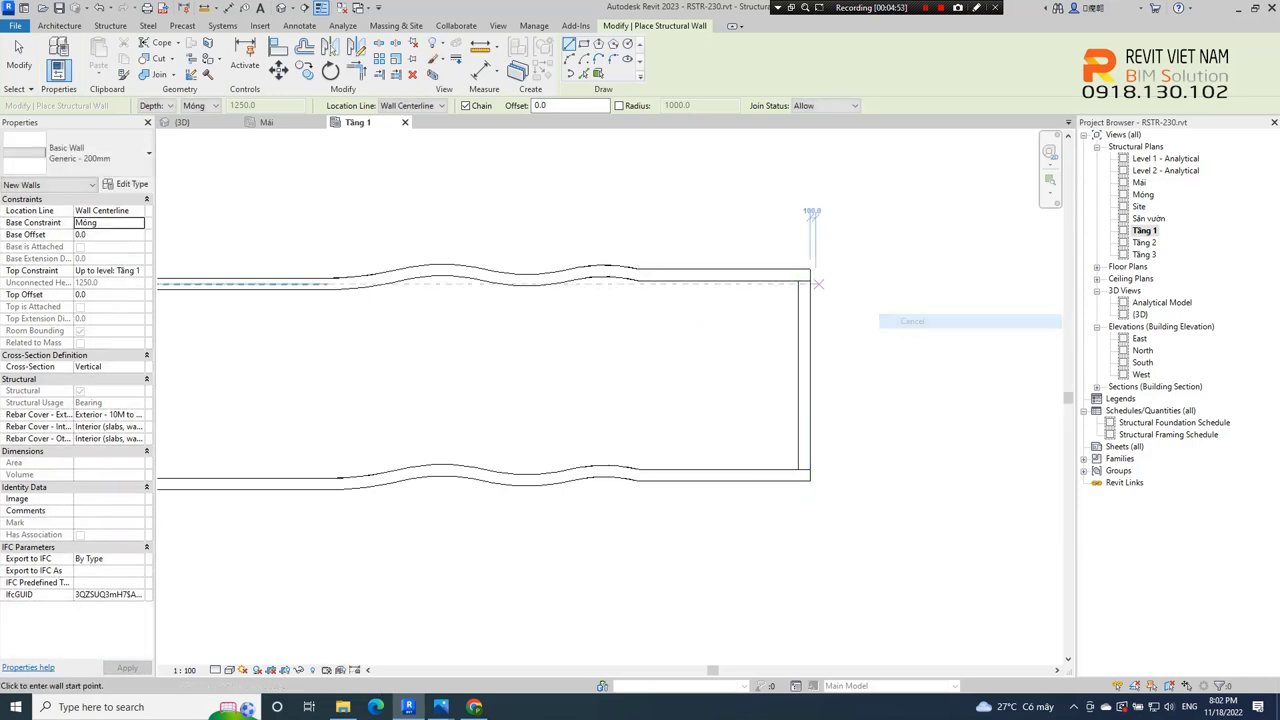
pyautogui.click(282, 7)
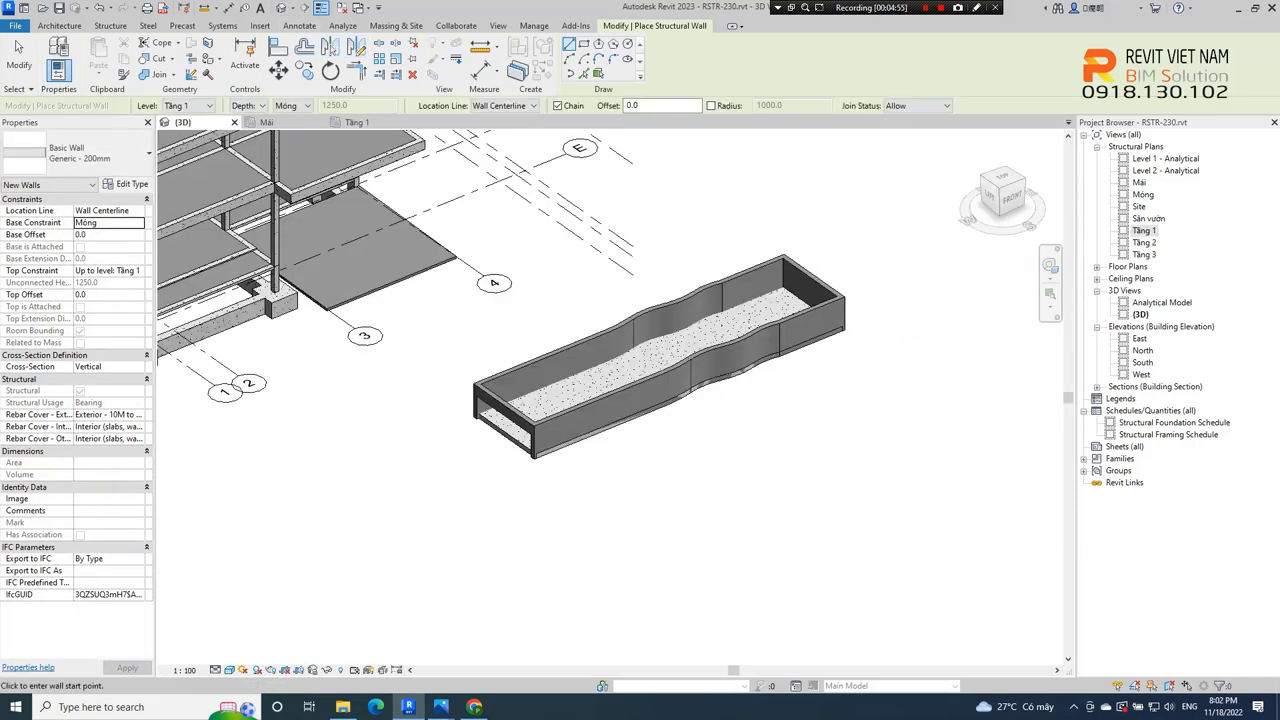
# Change the left end wall's Base Constraint from Sân vườn to Móng
pyautogui.click(505, 410)
pyautogui.scroll(2, 505, 410)
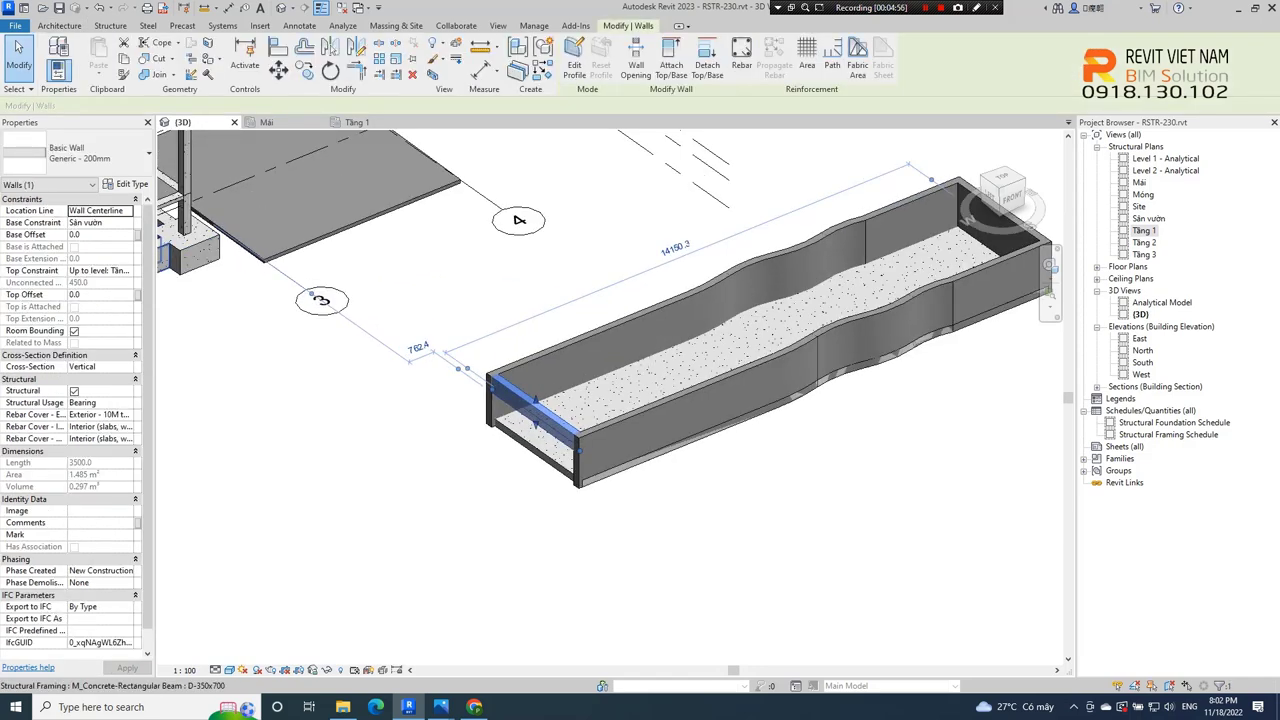
pyautogui.click(100, 222)
pyautogui.click(128, 222)
pyautogui.click(79, 234)
pyautogui.click(1001, 198)
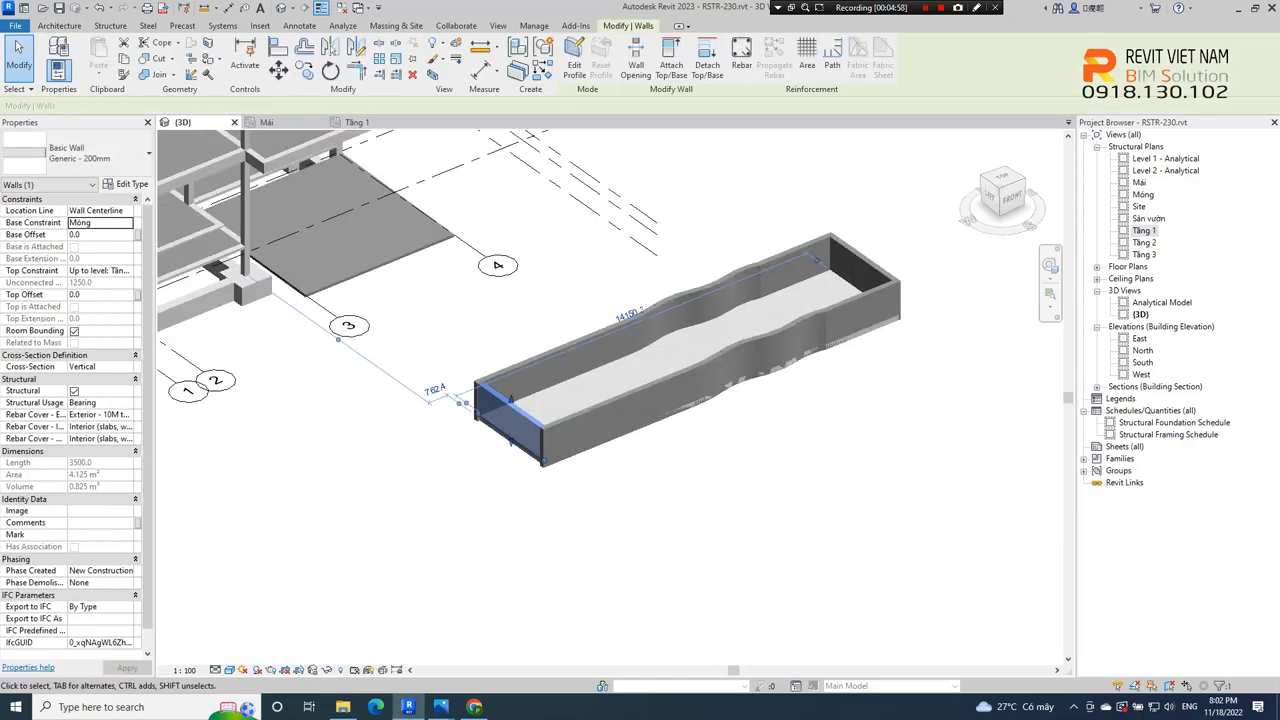
# Select the foundation slab in 3D and switch to the FRONT view
pyautogui.moveTo(640, 300)
pyautogui.keyDown('shift'); pyautogui.mouseDown(button='middle')
pyautogui.moveTo(560, 330)
pyautogui.moveTo(490, 300)
pyautogui.mouseUp(button='middle'); pyautogui.keyUp('shift')
pyautogui.click(450, 440)
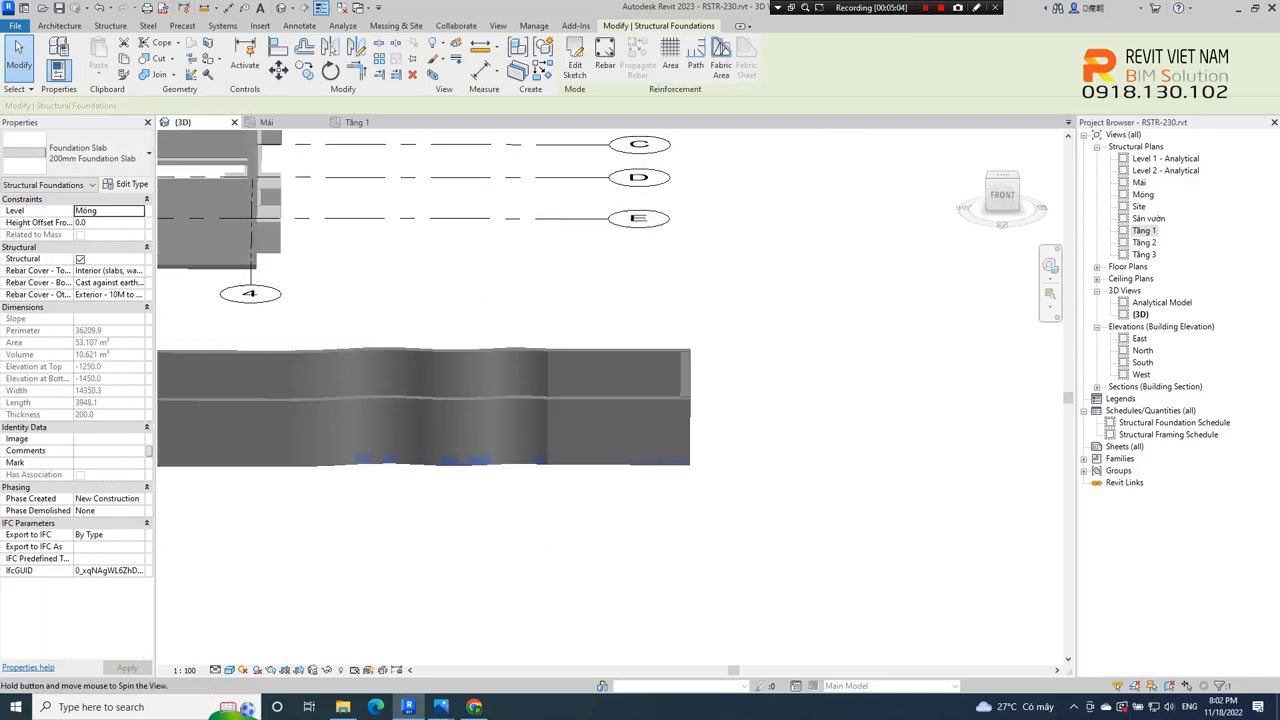
pyautogui.keyDown('shift'); pyautogui.moveTo(490, 300); pyautogui.dragTo(540, 360, button='middle'); pyautogui.keyUp('shift')
pyautogui.click(1001, 197)
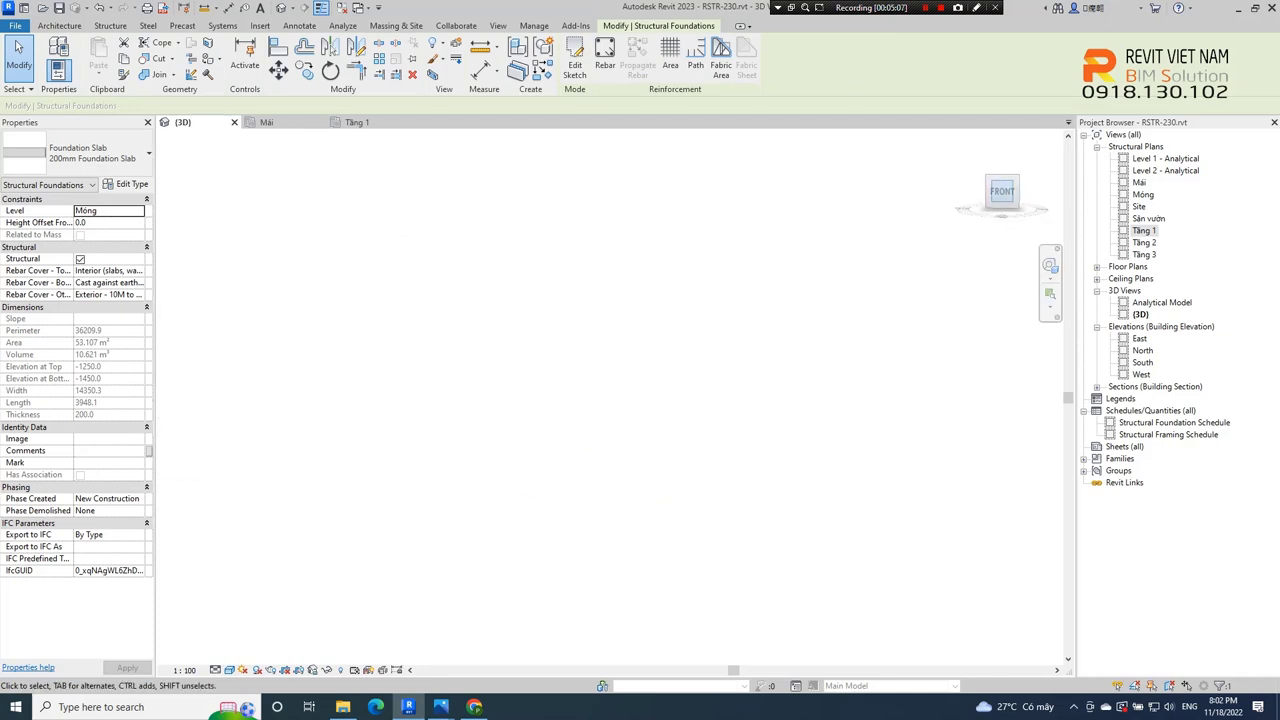
# Cancel the slab copy, close the Tầng 1 plan tab, and select the foundation slab
pyautogui.click(304, 70)
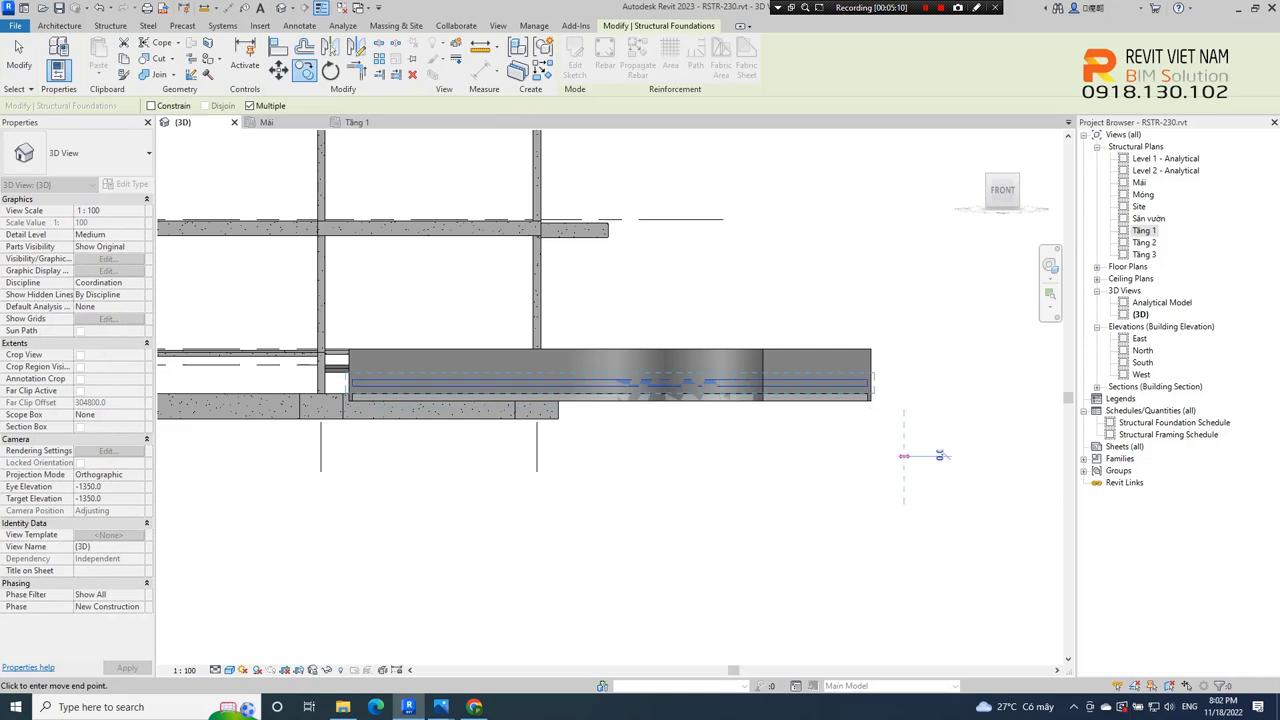
pyautogui.press('Escape')
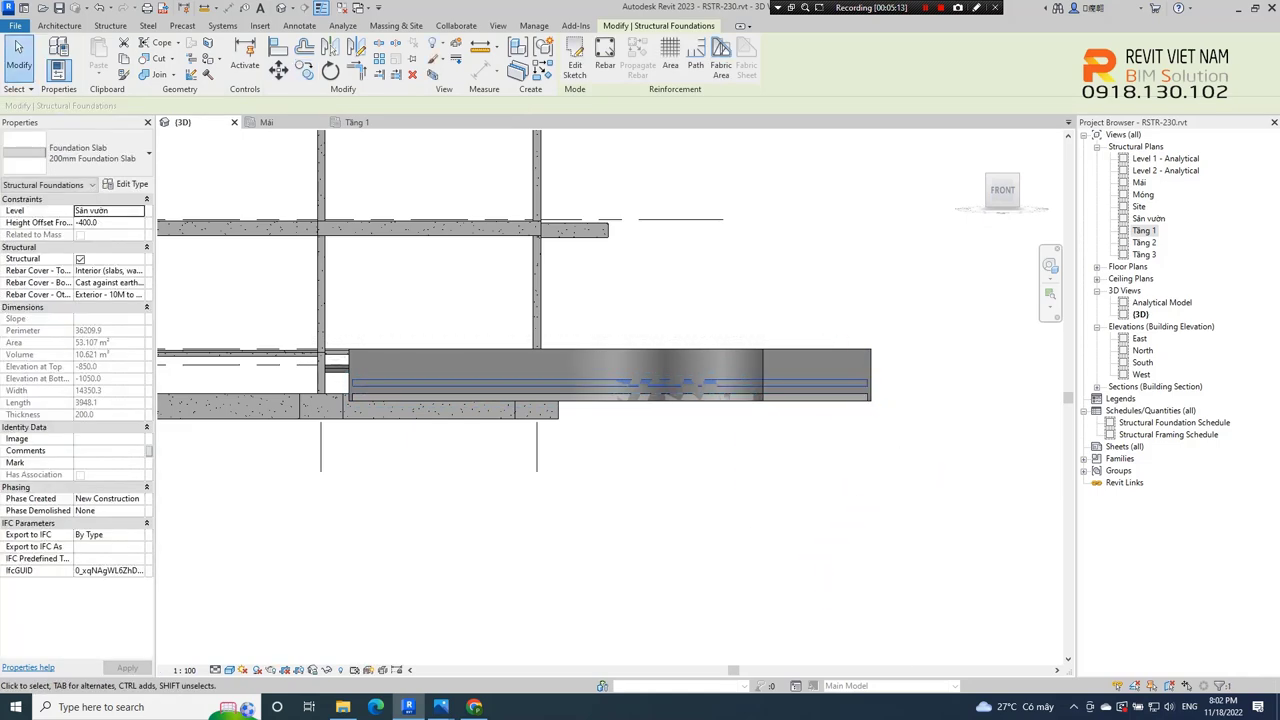
pyautogui.keyDown('shift'); pyautogui.moveTo(600, 380); pyautogui.dragTo(620, 430, button='middle'); pyautogui.keyUp('shift')
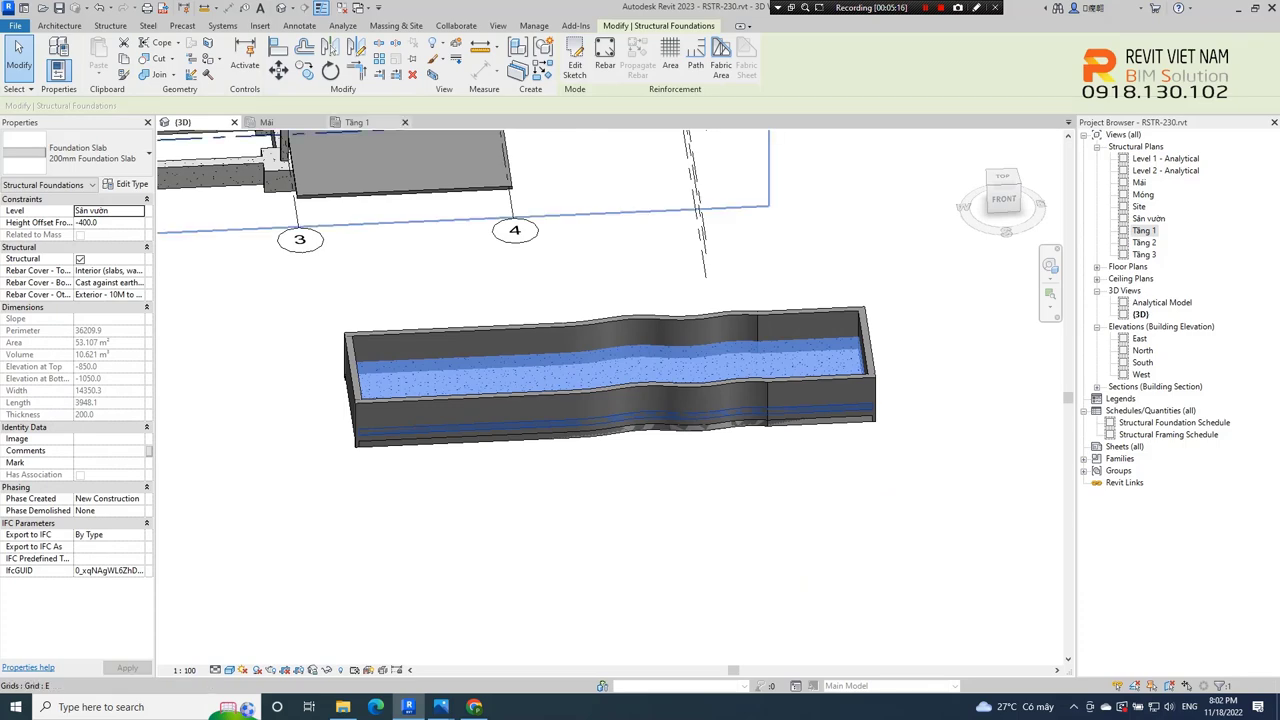
pyautogui.click(357, 122)
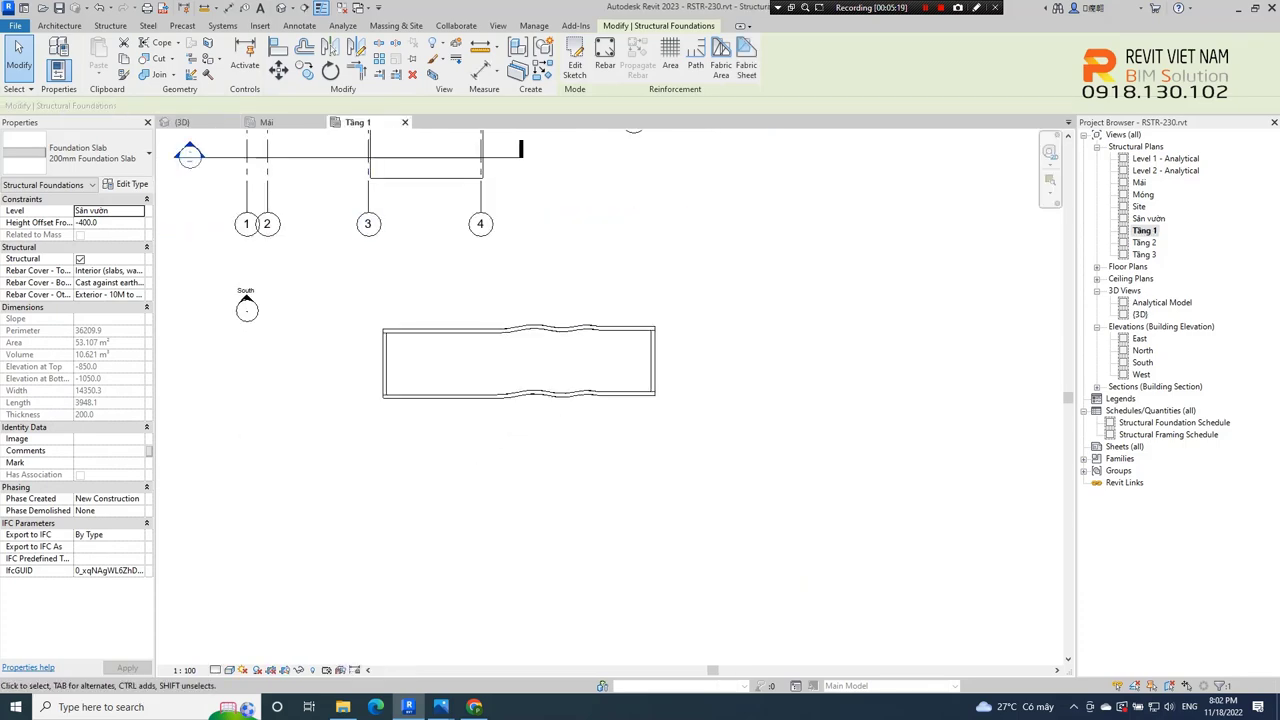
pyautogui.click(405, 122)
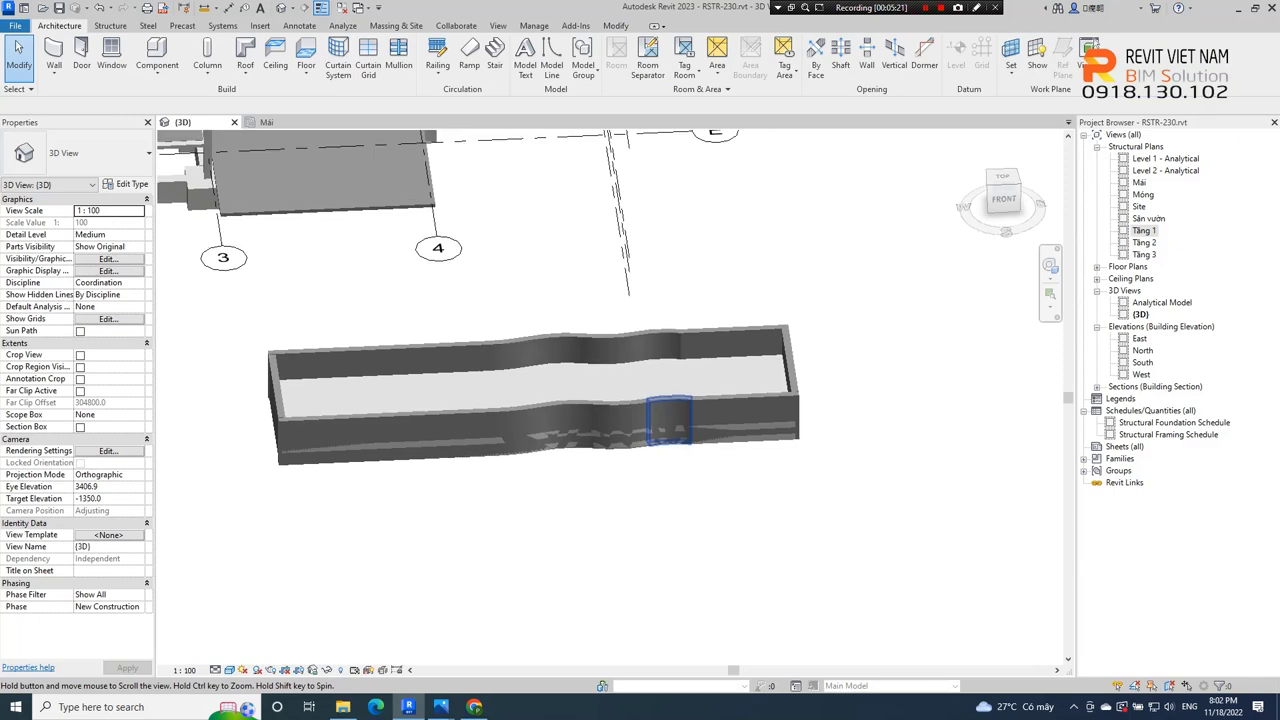
pyautogui.click(580, 365)
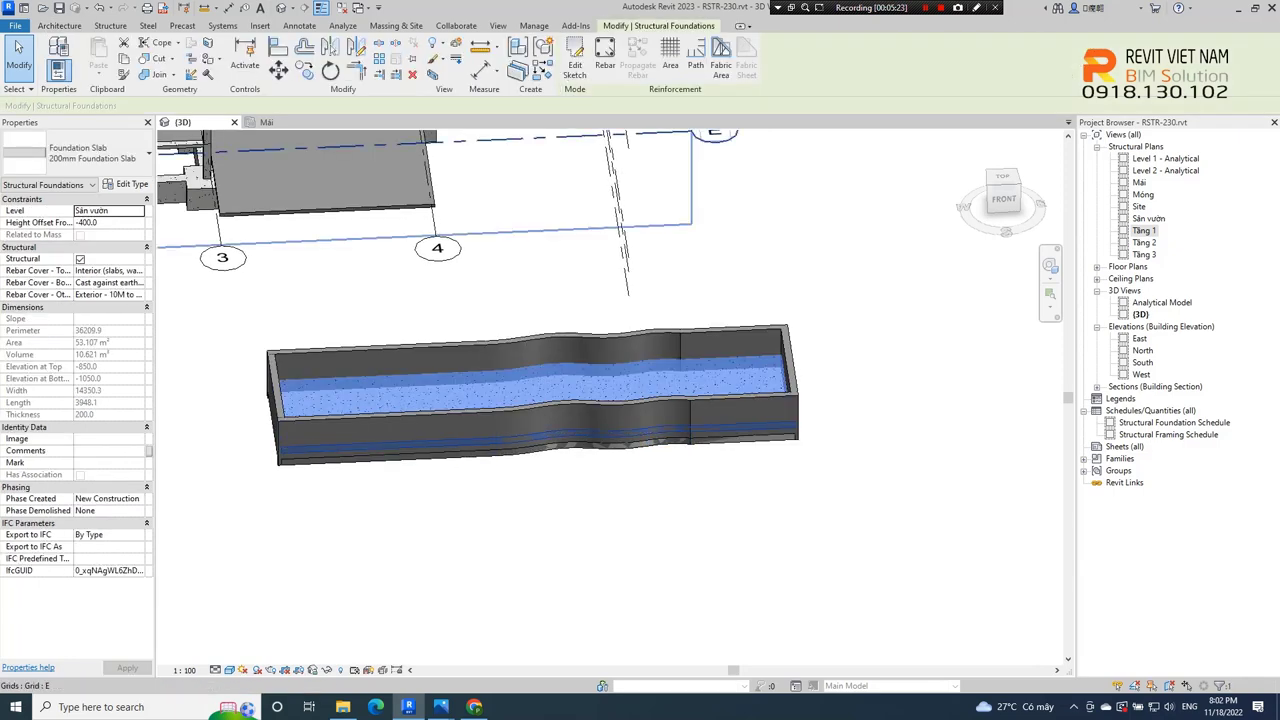
# In Edit Boundary, drag the slab's right-end sketch line outward to 2600
pyautogui.click(575, 60)
pyautogui.click(793, 410)
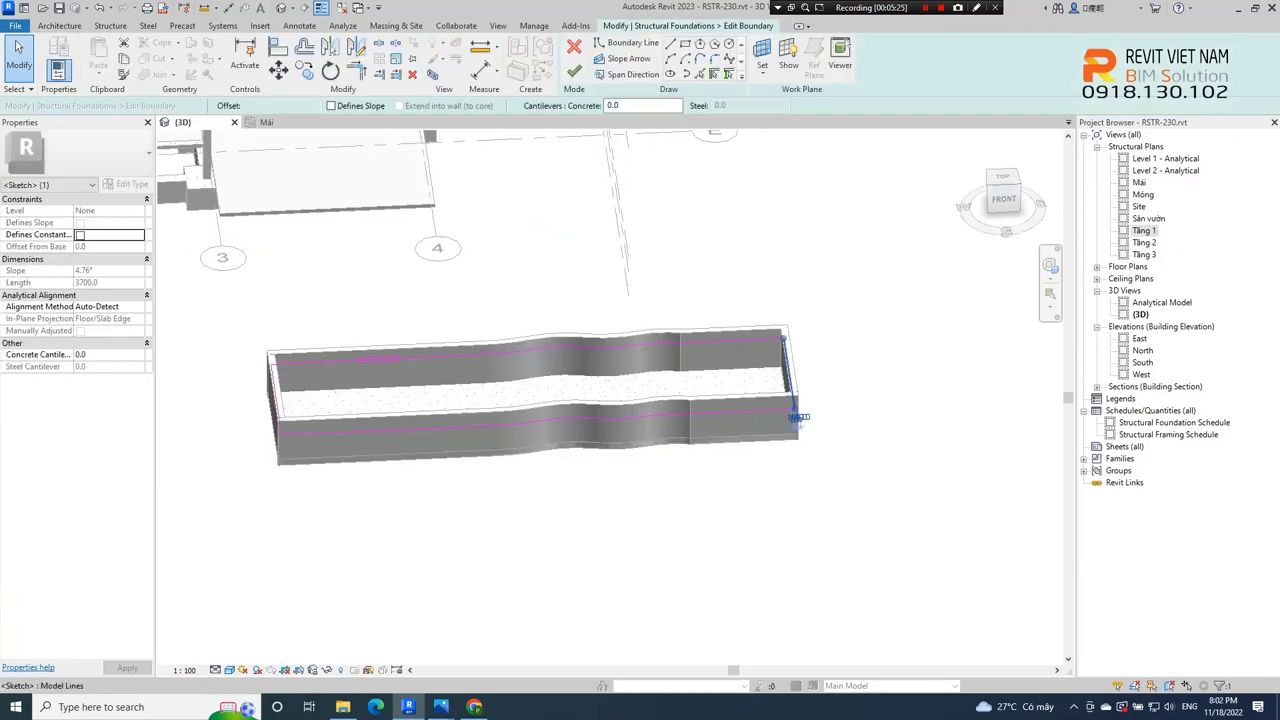
pyautogui.moveTo(796, 417); pyautogui.dragTo(888, 414)
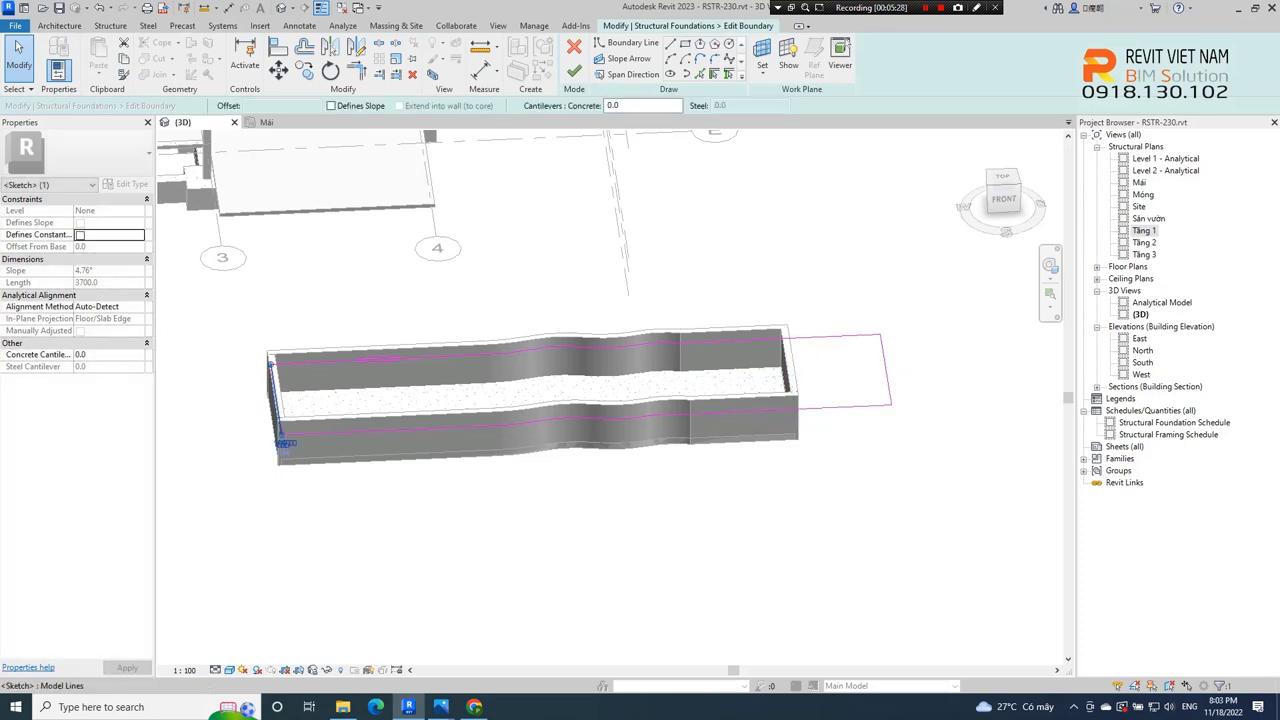
pyautogui.click(283, 441)
pyautogui.scroll(2, 795, 420)
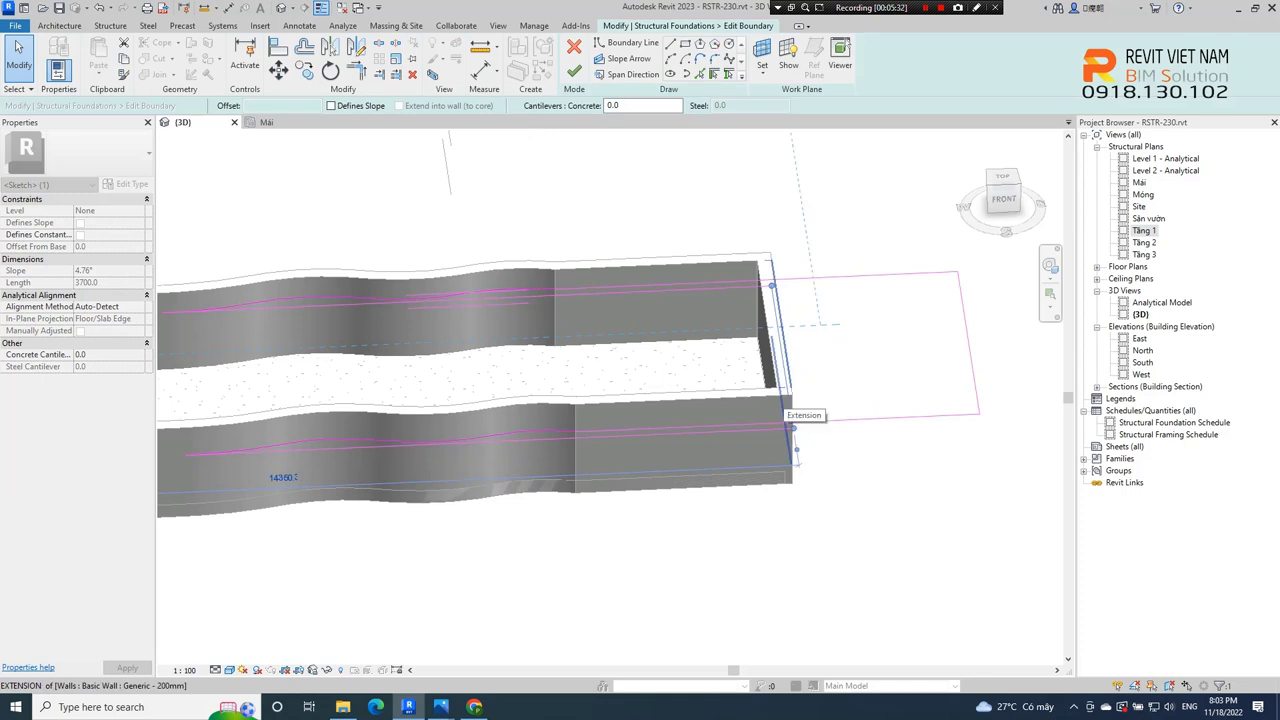
pyautogui.click(791, 427)
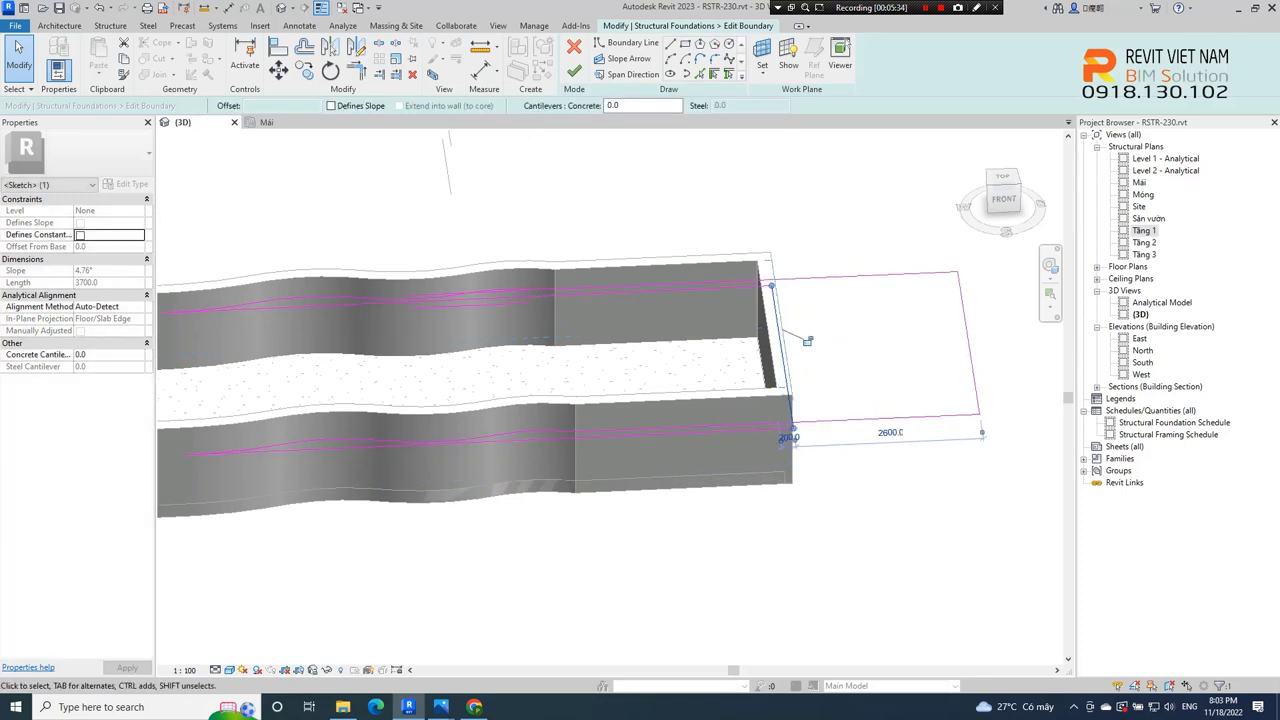
pyautogui.press('Escape')
# Shift a vertical boundary line of the slab sketch toward the left end
pyautogui.keyDown('shift'); pyautogui.moveTo(807, 341); pyautogui.dragTo(807, 470, button='middle'); pyautogui.keyUp('shift')
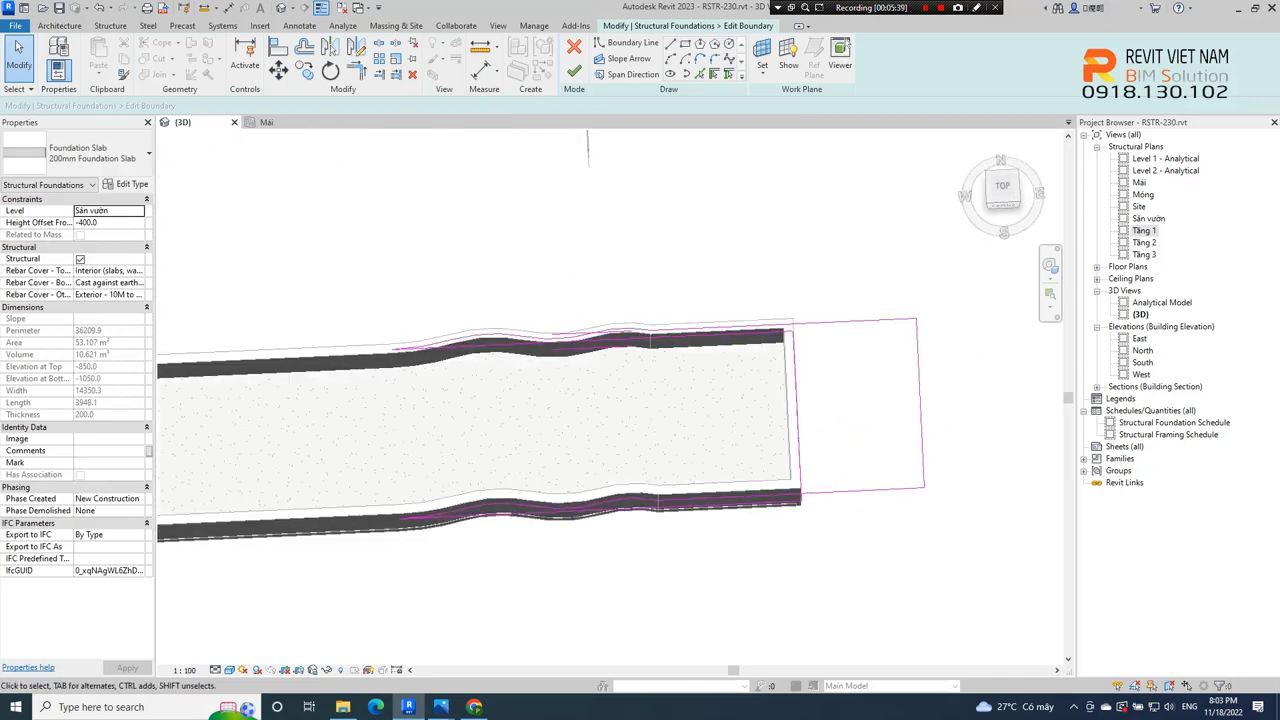
pyautogui.press('t')
pyautogui.press('r')
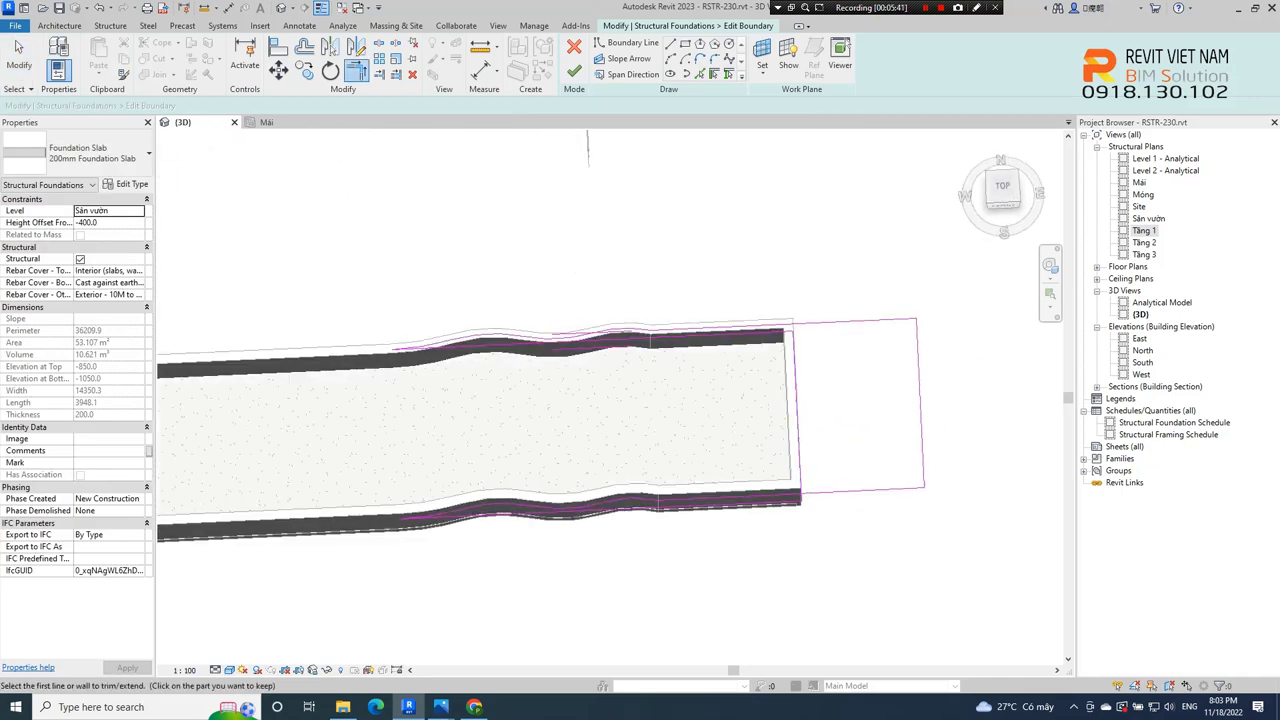
pyautogui.scroll(-2, 500, 355)
pyautogui.press('Escape')
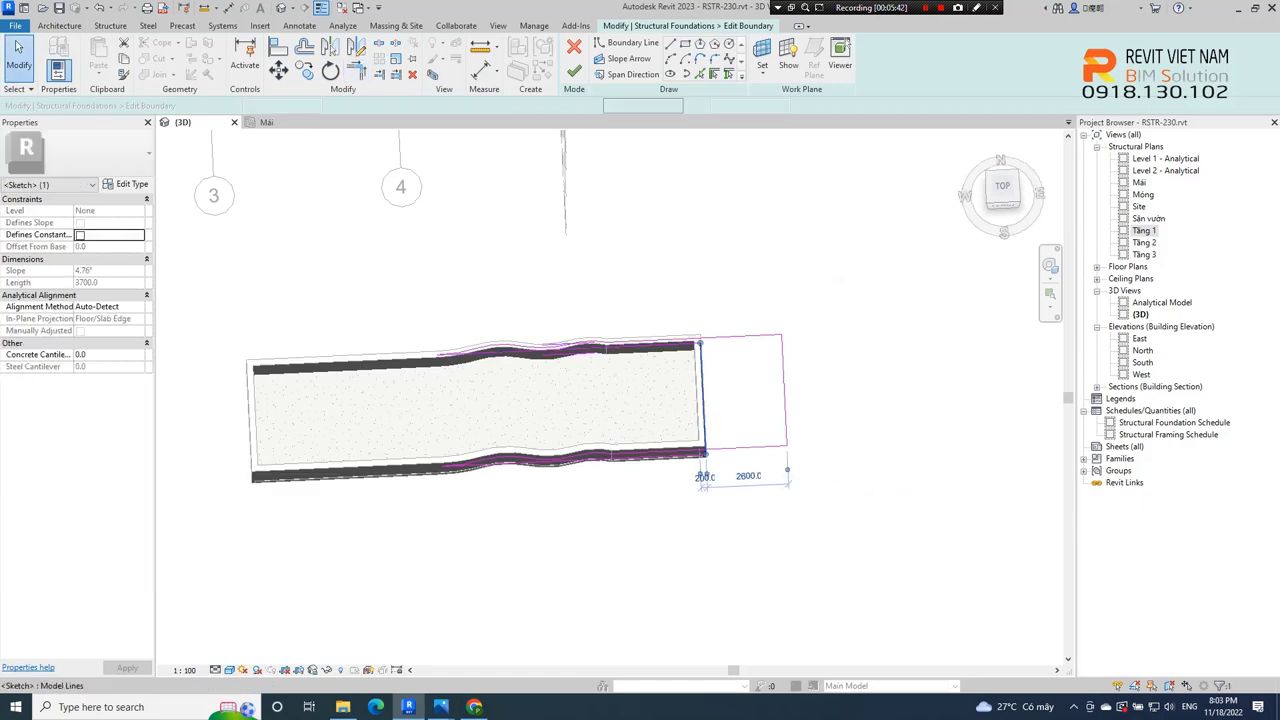
pyautogui.moveTo(705, 400); pyautogui.dragTo(283, 420)
pyautogui.press('Escape')
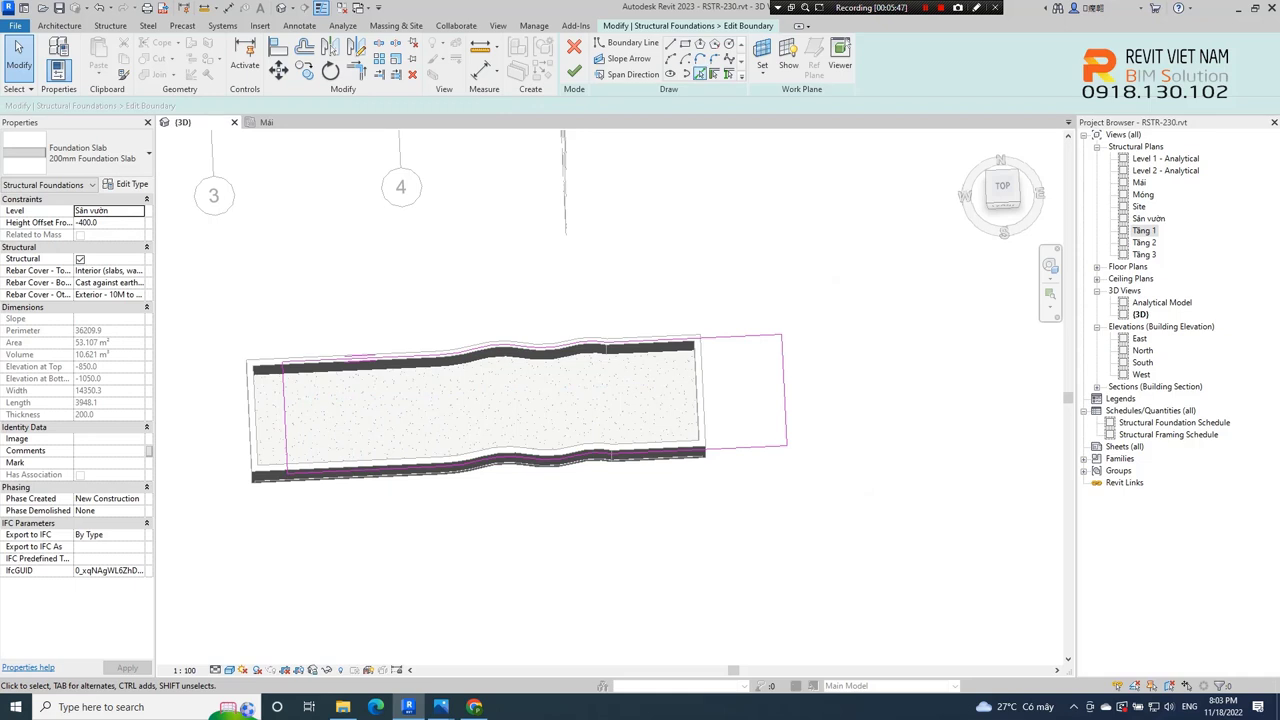
# Trim the right boundary line to a corner with Trim/Extend to Corner (TR)
pyautogui.click(626, 43)
pyautogui.scroll(2, 711, 421)
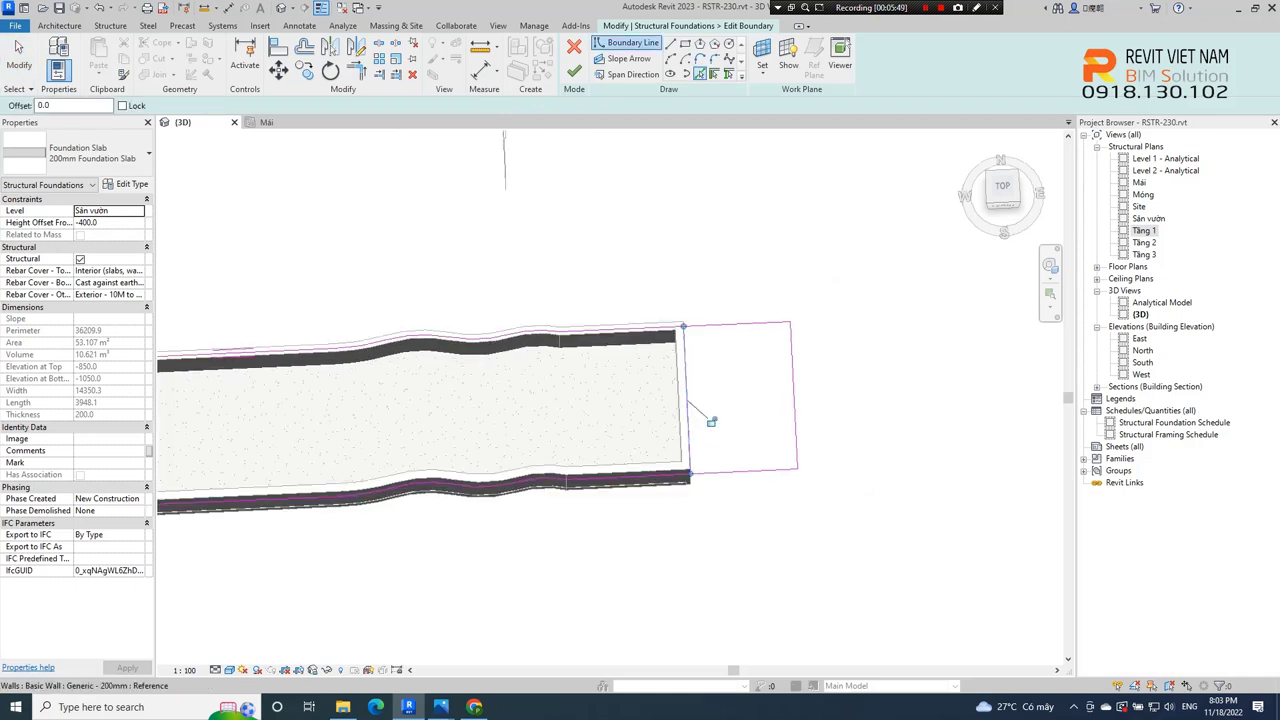
pyautogui.press('t')
pyautogui.press('r')
pyautogui.click(687, 420)
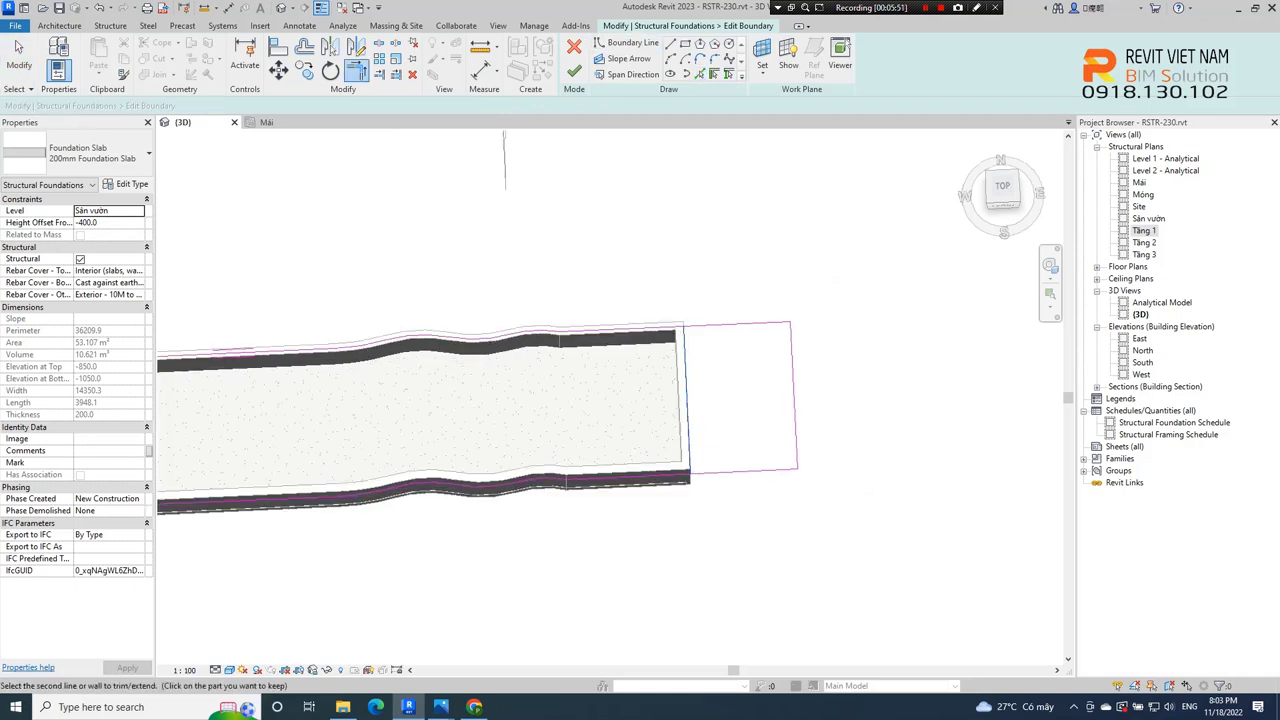
pyautogui.scroll(-1, 735, 465)
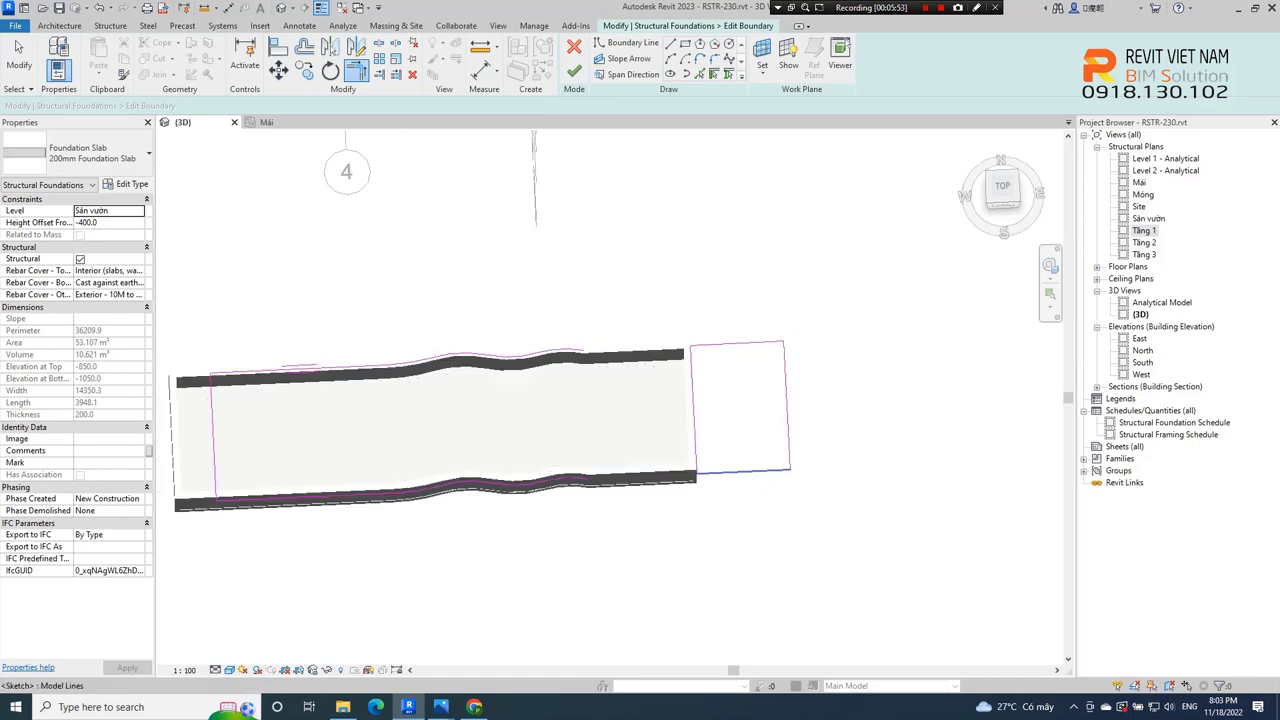
pyautogui.scroll(-1, 733, 470)
pyautogui.press('Escape')
pyautogui.moveTo(253, 309)
pyautogui.mouseDown()
pyautogui.moveTo(613, 593)
pyautogui.moveTo(643, 595)
pyautogui.mouseUp()
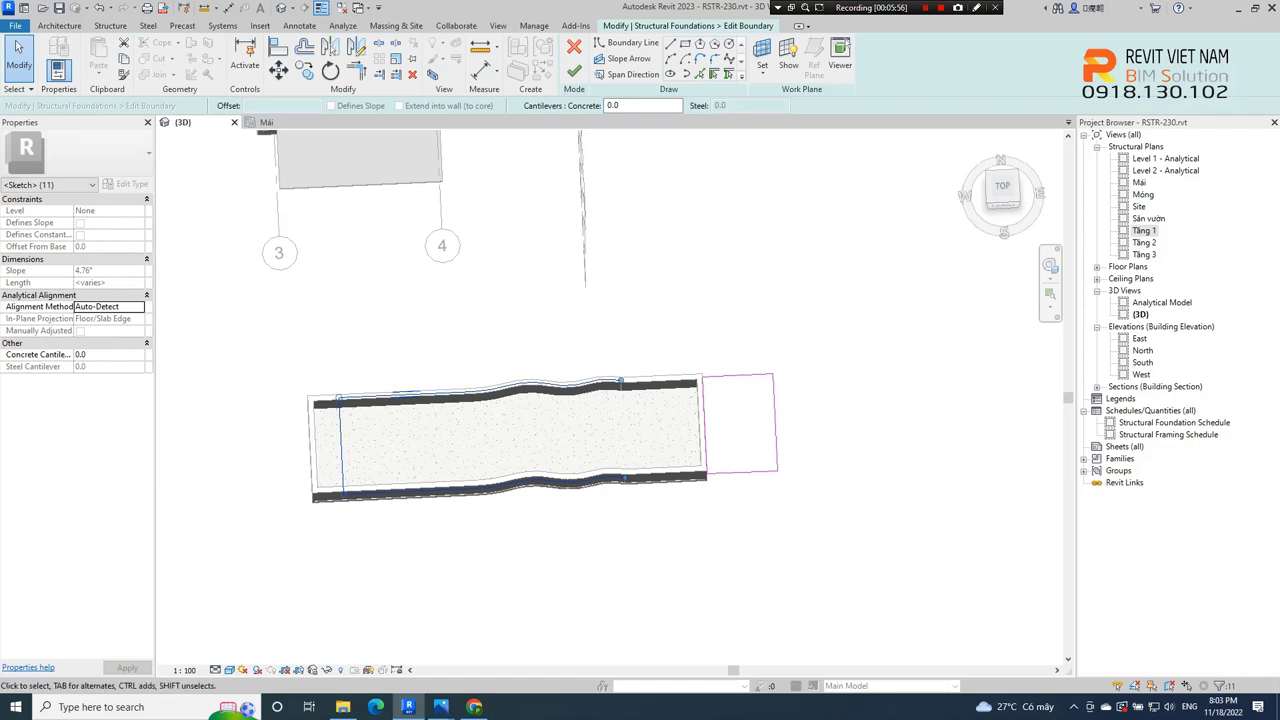
pyautogui.press('Escape')
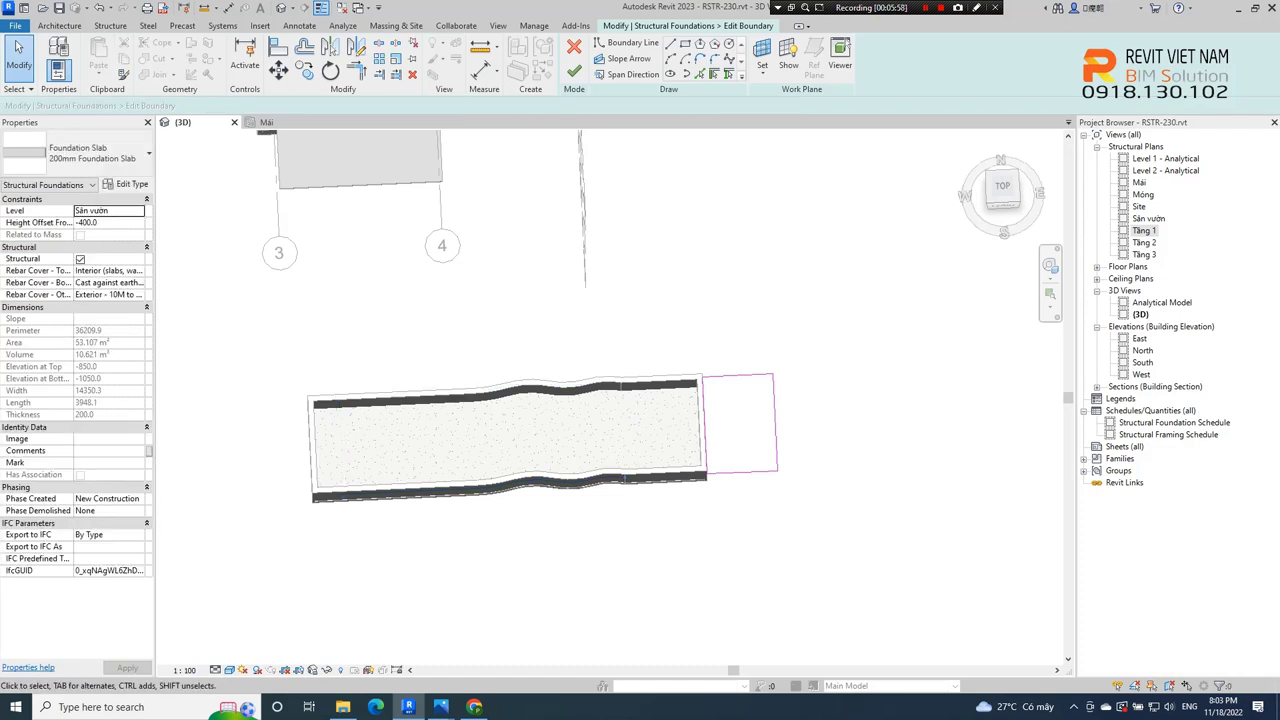
# Pull the right-end line back to 1200 past the wall and finish the boundary edit
pyautogui.scroll(2, 781, 428)
pyautogui.click(771, 420)
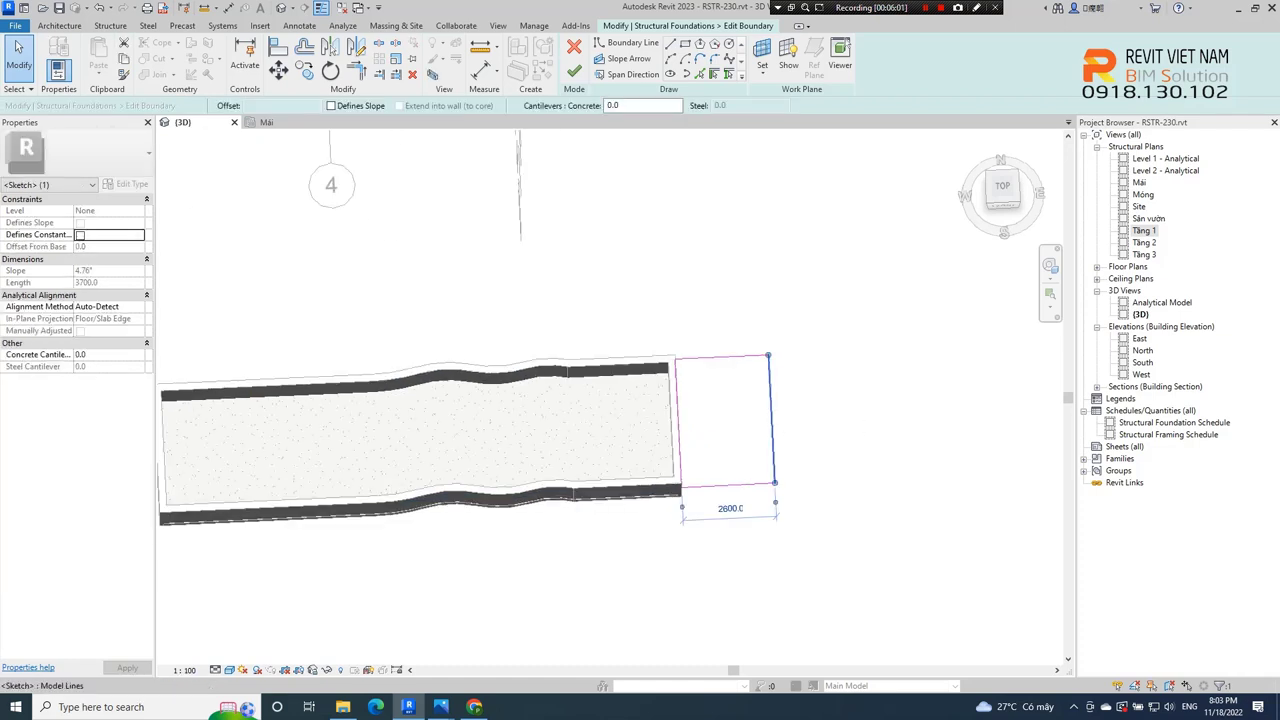
pyautogui.moveTo(771, 420); pyautogui.dragTo(722, 420)
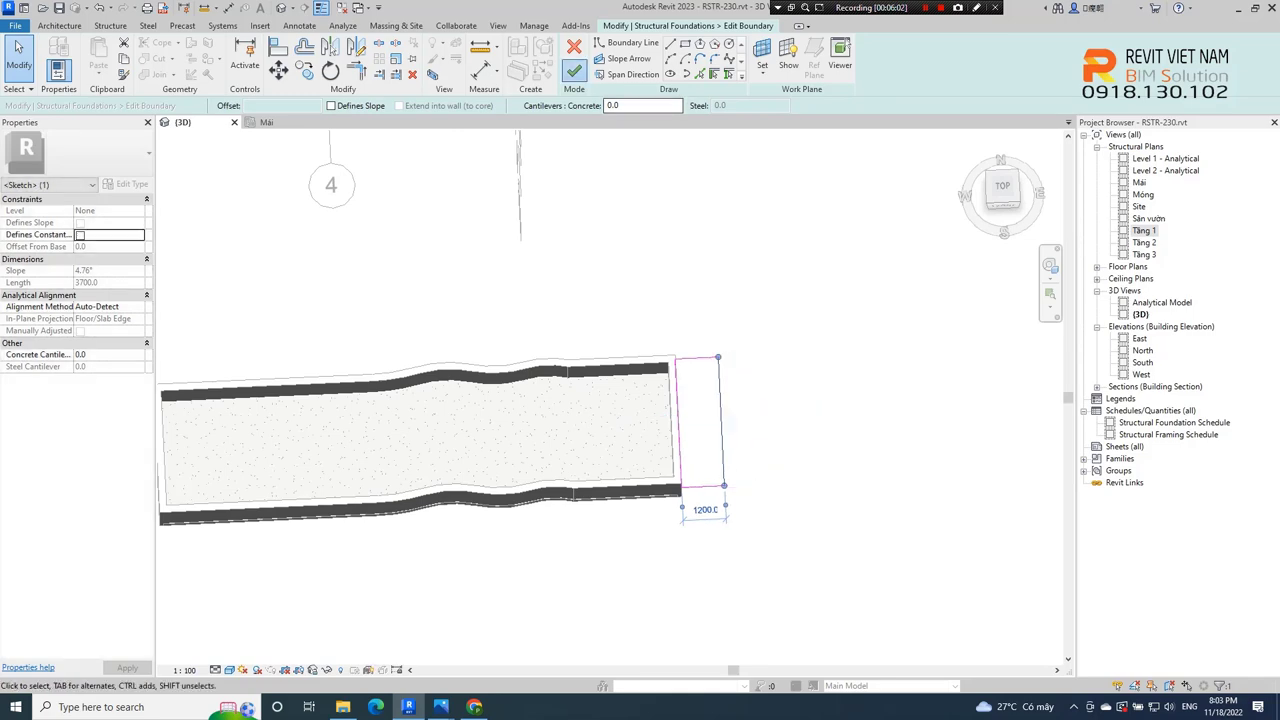
pyautogui.click(573, 71)
pyautogui.moveTo(600, 420)
pyautogui.keyDown('shift'); pyautogui.mouseDown(button='middle')
pyautogui.moveTo(660, 400)
pyautogui.moveTo(463, 460)
pyautogui.moveTo(620, 440)
pyautogui.moveTo(540, 430)
pyautogui.mouseUp(button='middle'); pyautogui.keyUp('shift')
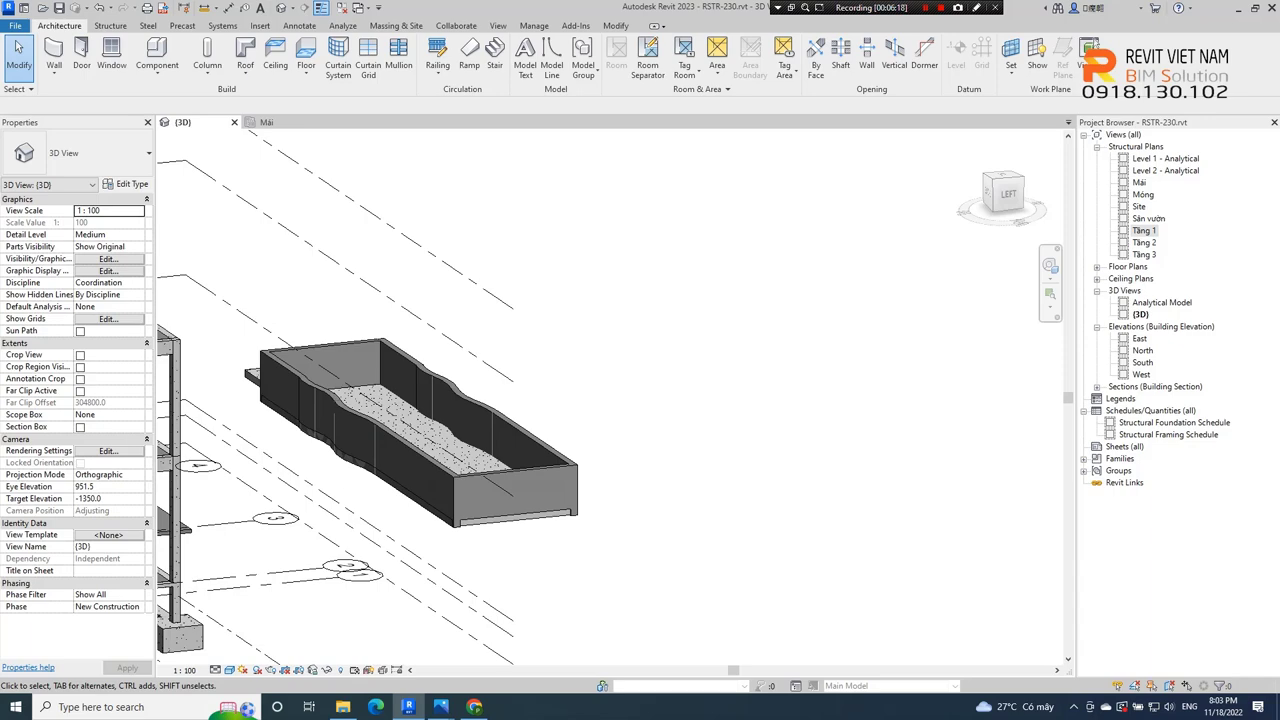
pyautogui.moveTo(600, 470)
pyautogui.keyDown('shift'); pyautogui.mouseDown(button='middle')
pyautogui.moveTo(560, 515)
pyautogui.moveTo(600, 470)
pyautogui.moveTo(520, 480)
pyautogui.moveTo(553, 470)
pyautogui.mouseUp(button='middle'); pyautogui.keyUp('shift')
pyautogui.scroll(-5, 600, 470)
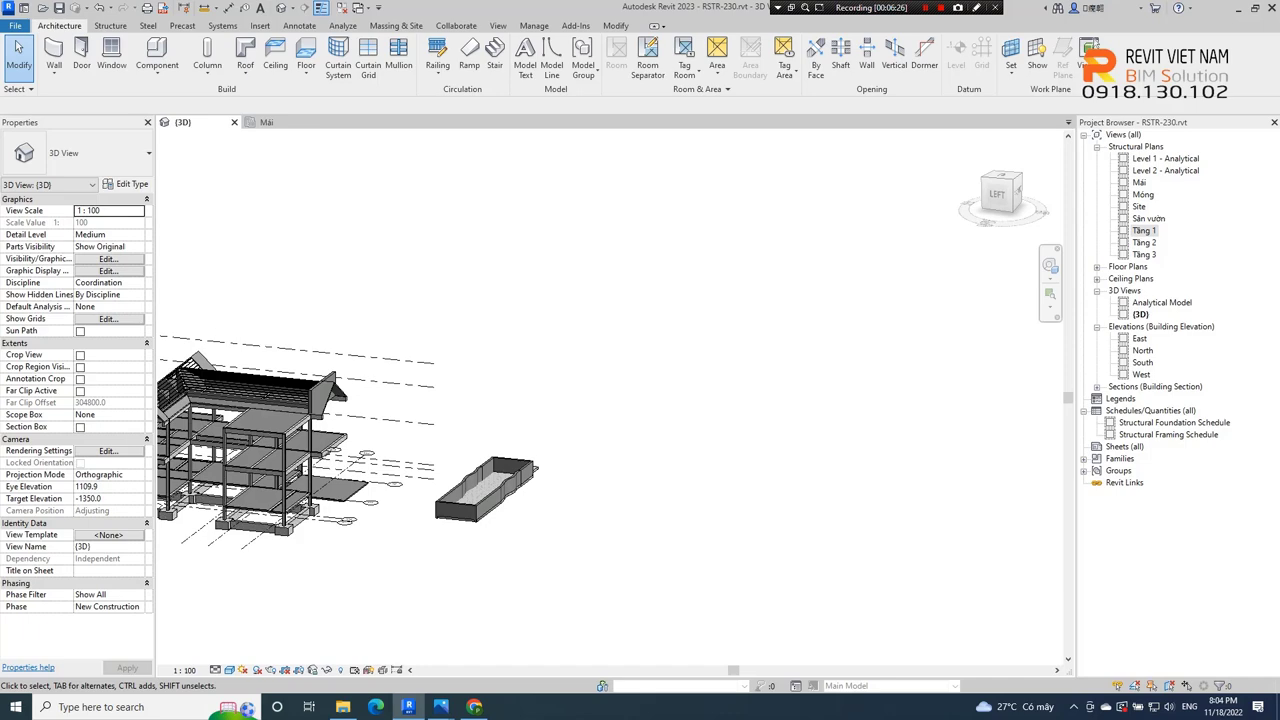
pyautogui.moveTo(505, 470); pyautogui.dragTo(600, 440, button='middle')
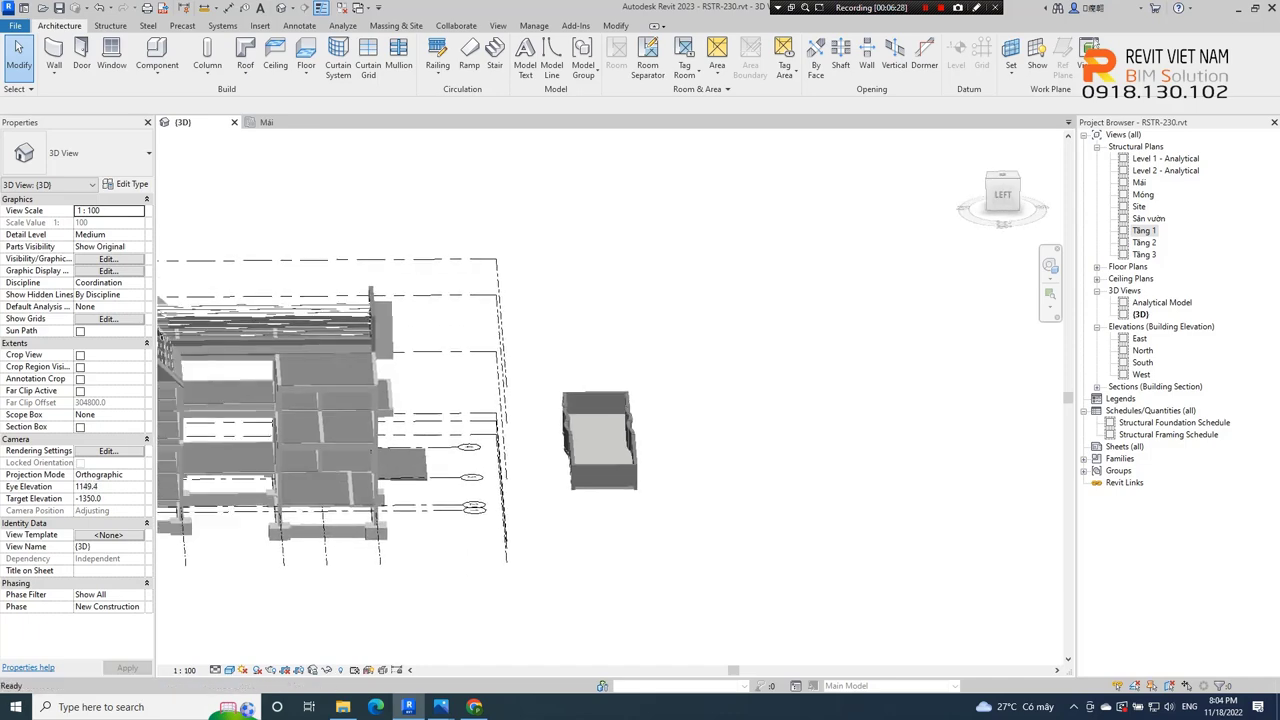